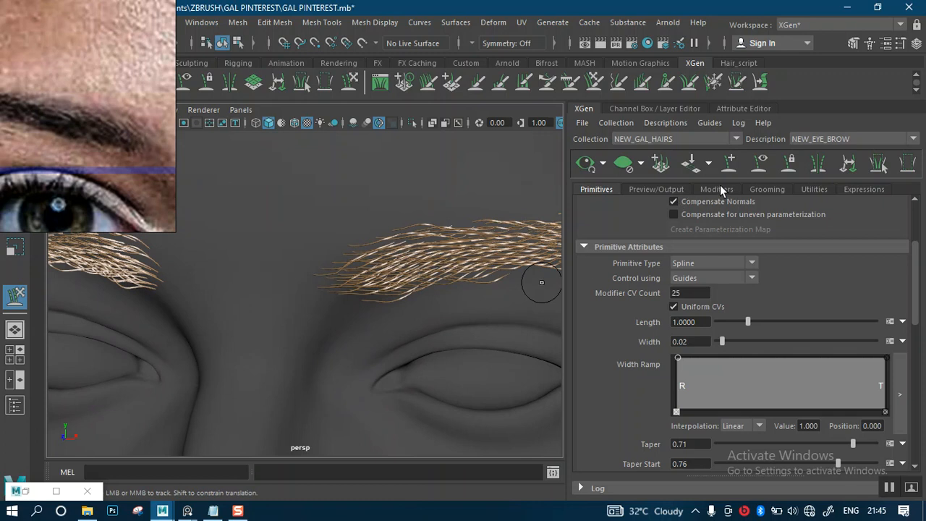
Add a Clumping modifier to the NEW_EYE_BROW description.
{"action": "left_click", "coordinate": [716, 189]}
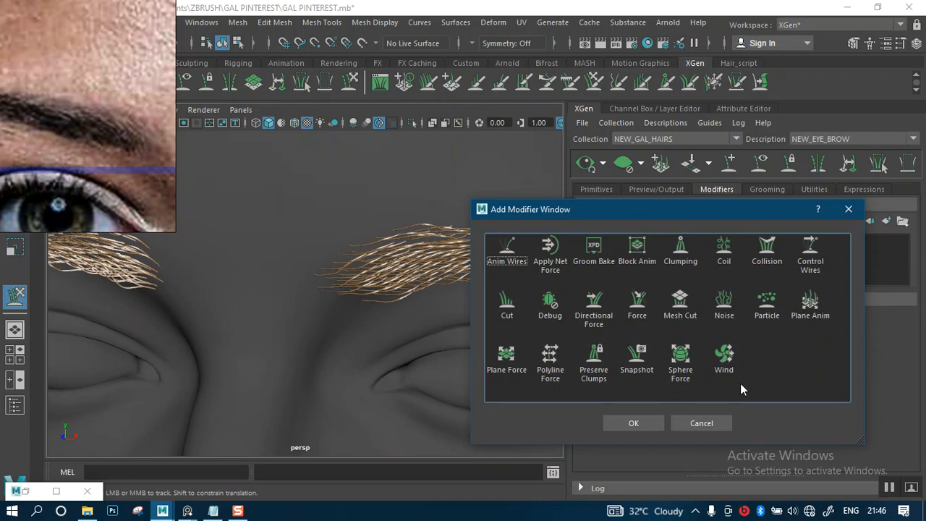
{"action": "left_click", "coordinate": [603, 459]}
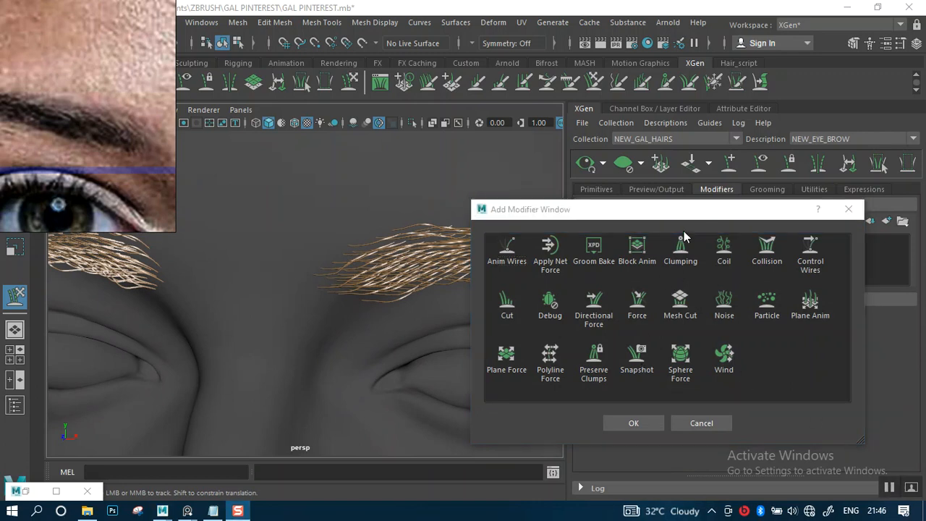
{"action": "mouse_move", "coordinate": [685, 220]}
{"action": "left_mouse_down"}
{"action": "mouse_move", "coordinate": [672, 213]}
{"action": "mouse_move", "coordinate": [682, 217]}
{"action": "left_mouse_up"}
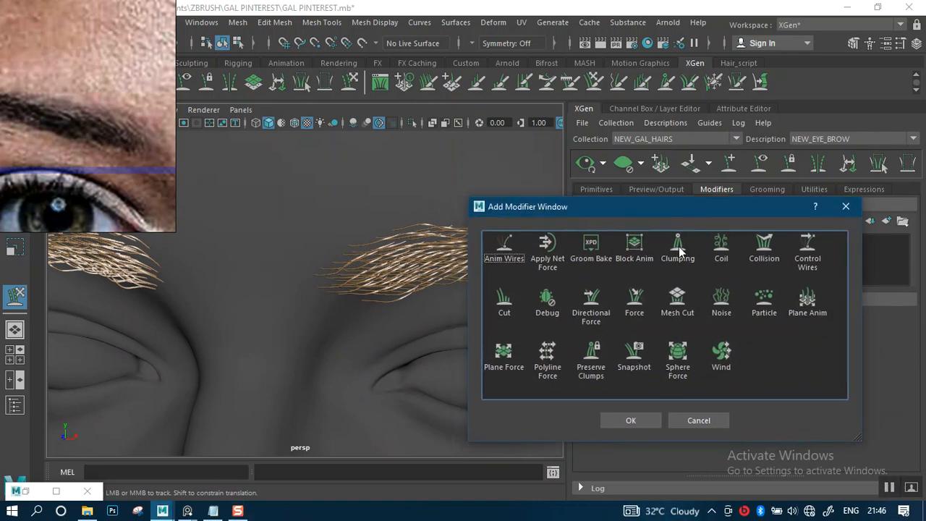
{"action": "left_click", "coordinate": [632, 420]}
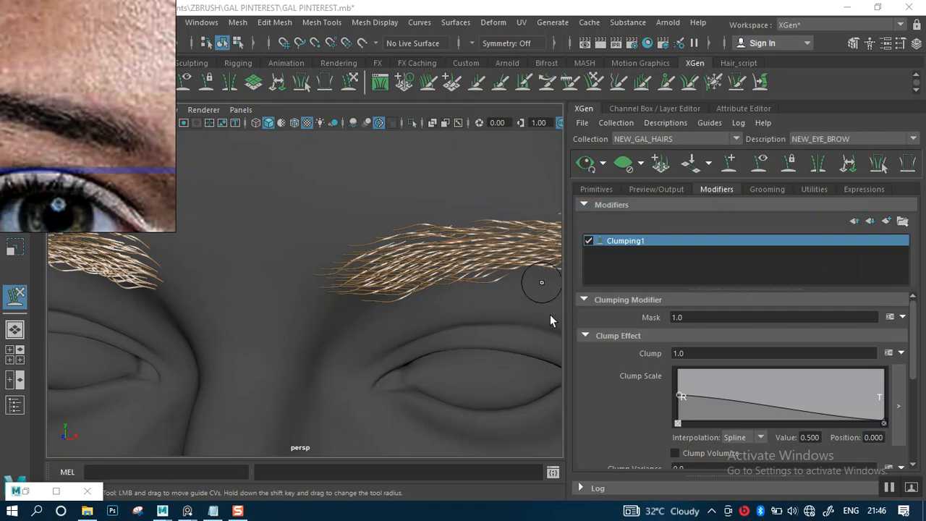
Examine the hair direction and clumping of both eyebrows in the reference photos, keeping the reference beside the modelled brow.
{"action": "left_click_drag", "start_coordinate": [116, 184], "coordinate": [425, 154]}
{"action": "middle_click_drag", "start_coordinate": [464, 177], "coordinate": [500, 137]}
{"action": "right_click_drag", "start_coordinate": [504, 146], "coordinate": [454, 131]}
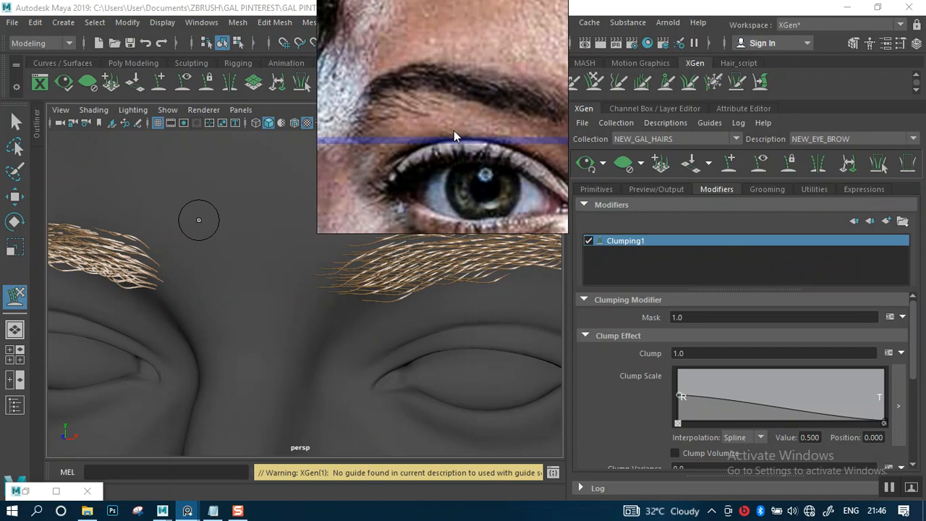
{"action": "scroll", "coordinate": [461, 116], "scroll_direction": "down", "scroll_amount": 10}
{"action": "scroll", "coordinate": [482, 132], "scroll_direction": "down", "scroll_amount": 5}
{"action": "middle_click_drag", "start_coordinate": [482, 136], "coordinate": [442, 128]}
{"action": "scroll", "coordinate": [445, 132], "scroll_direction": "up", "scroll_amount": 12}
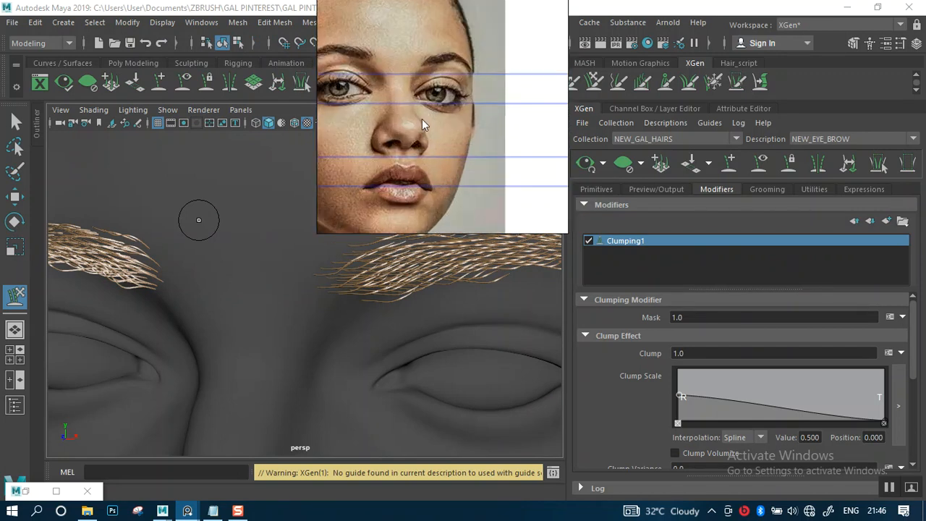
{"action": "middle_click_drag", "start_coordinate": [393, 81], "coordinate": [446, 102]}
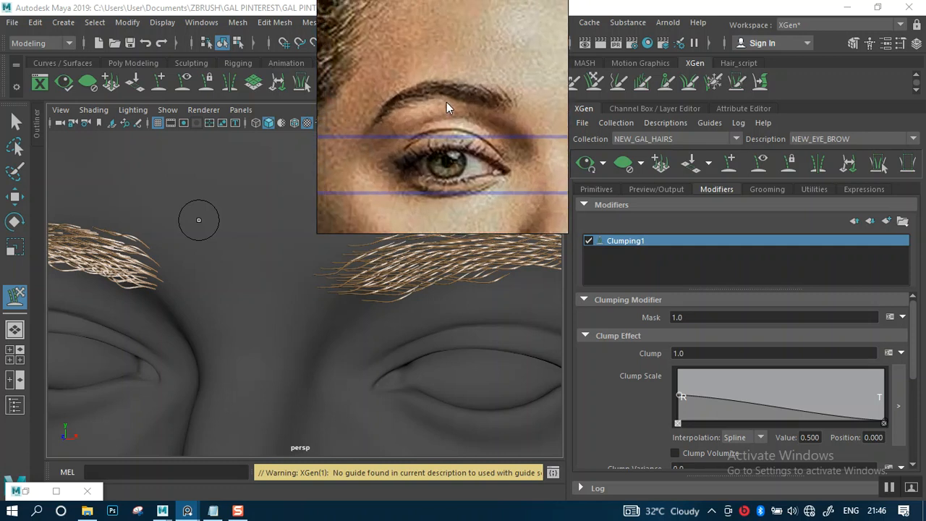
{"action": "scroll", "coordinate": [448, 103], "scroll_direction": "down", "scroll_amount": 5}
{"action": "scroll", "coordinate": [468, 110], "scroll_direction": "down", "scroll_amount": 3}
{"action": "middle_click_drag", "start_coordinate": [473, 116], "coordinate": [439, 188]}
{"action": "scroll", "coordinate": [444, 169], "scroll_direction": "up", "scroll_amount": 6}
{"action": "scroll", "coordinate": [445, 168], "scroll_direction": "down", "scroll_amount": 6}
{"action": "middle_click_drag", "start_coordinate": [447, 88], "coordinate": [471, 134]}
{"action": "scroll", "coordinate": [471, 94], "scroll_direction": "up", "scroll_amount": 4}
{"action": "middle_click_drag", "start_coordinate": [471, 90], "coordinate": [469, 137]}
{"action": "scroll", "coordinate": [464, 104], "scroll_direction": "up", "scroll_amount": 3}
{"action": "scroll", "coordinate": [464, 104], "scroll_direction": "up", "scroll_amount": 2}
{"action": "middle_click_drag", "start_coordinate": [455, 72], "coordinate": [484, 115]}
{"action": "scroll", "coordinate": [484, 115], "scroll_direction": "down", "scroll_amount": 1}
{"action": "middle_click_drag", "start_coordinate": [433, 100], "coordinate": [482, 122]}
{"action": "left_click_drag", "start_coordinate": [480, 110], "coordinate": [344, 90]}
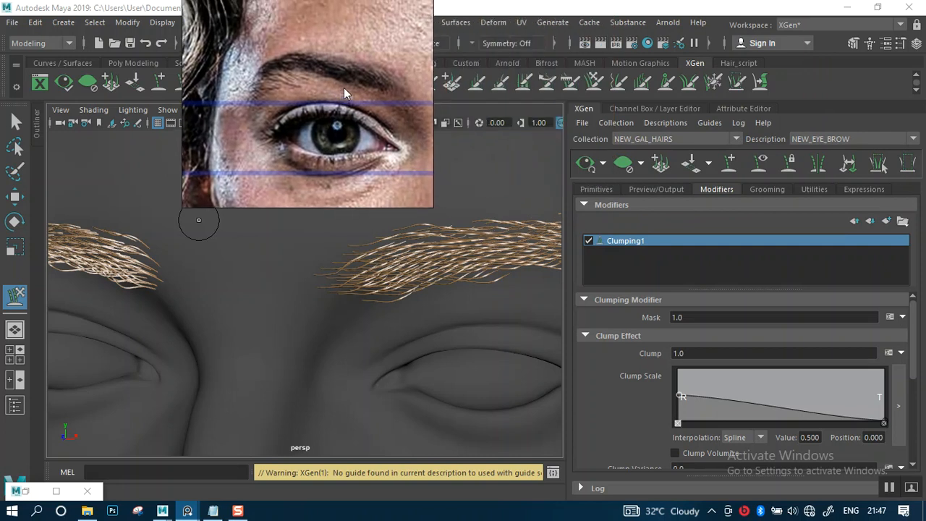
Inspect the modelled eyebrow's hairs up close and look through the Clumping modifier's settings.
{"action": "scroll", "coordinate": [398, 215], "scroll_direction": "down", "scroll_amount": 3}
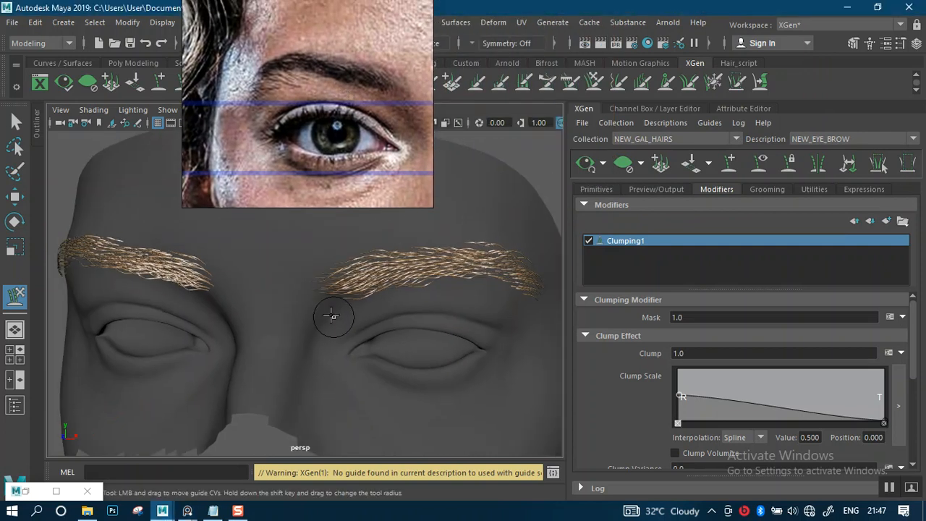
{"action": "left_click_drag", "start_coordinate": [343, 309], "coordinate": [395, 296], "text": "alt"}
{"action": "middle_click_drag", "start_coordinate": [395, 295], "coordinate": [461, 337], "text": "alt"}
{"action": "scroll", "coordinate": [433, 365], "scroll_direction": "up", "scroll_amount": 4}
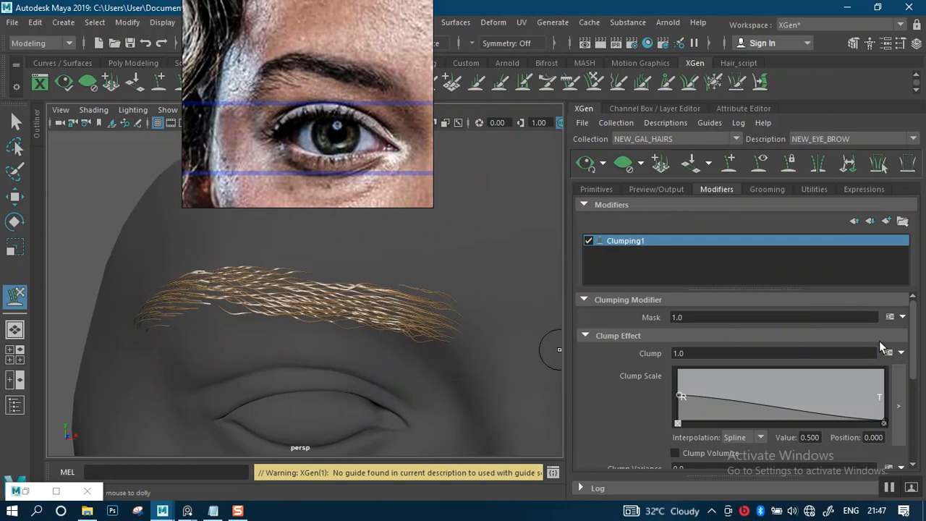
{"action": "mouse_move", "coordinate": [912, 355]}
{"action": "left_mouse_down"}
{"action": "mouse_move", "coordinate": [917, 420]}
{"action": "mouse_move", "coordinate": [911, 365]}
{"action": "left_mouse_up"}
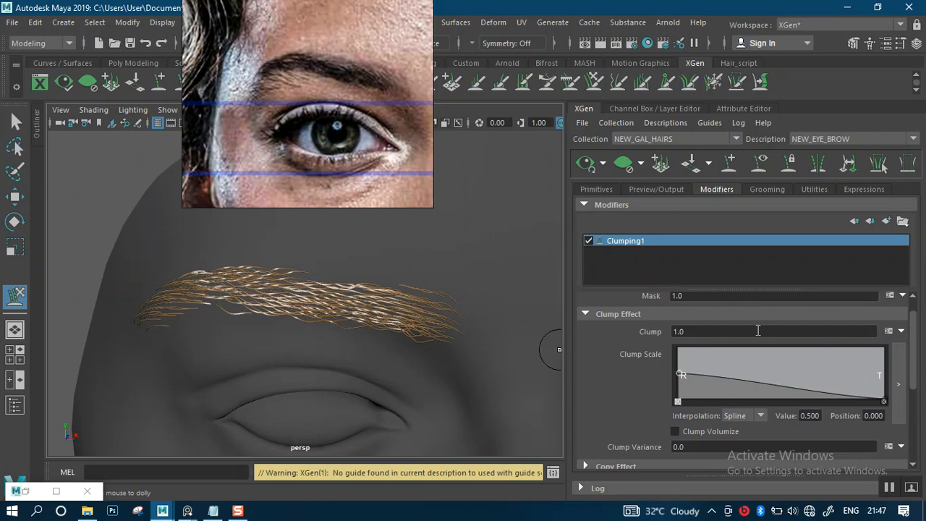
{"action": "left_click_drag", "start_coordinate": [913, 383], "coordinate": [917, 454]}
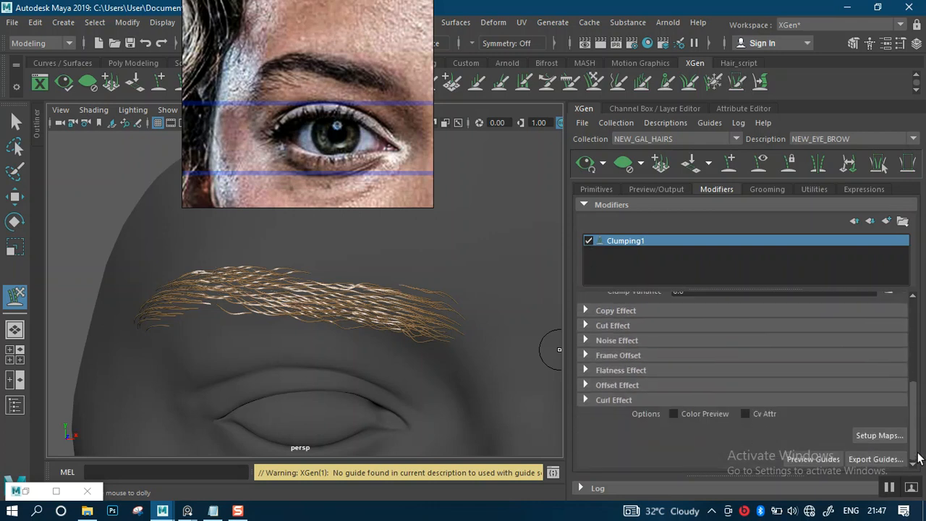
{"action": "scroll", "coordinate": [434, 326], "scroll_direction": "up", "scroll_amount": 10}
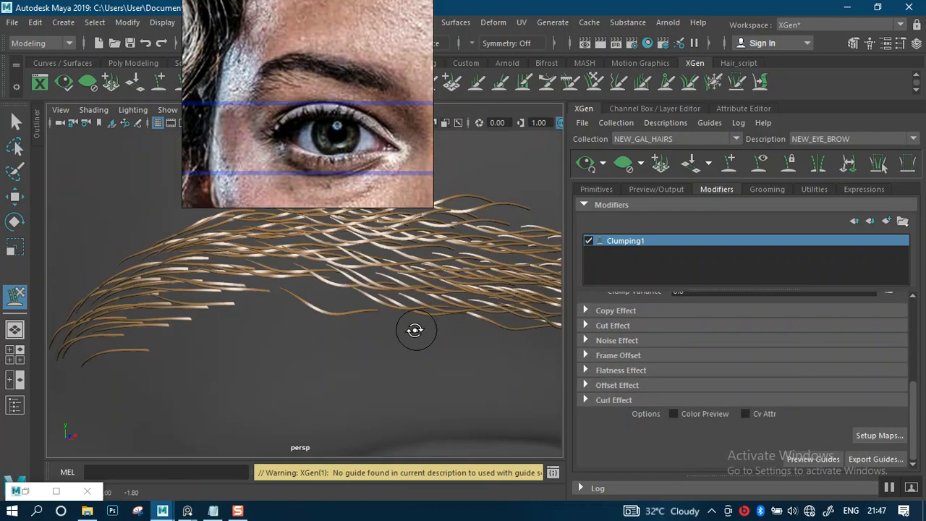
{"action": "scroll", "coordinate": [428, 316], "scroll_direction": "down", "scroll_amount": 1}
{"action": "middle_click_drag", "start_coordinate": [420, 304], "coordinate": [388, 326], "text": "alt"}
{"action": "scroll", "coordinate": [402, 336], "scroll_direction": "up", "scroll_amount": 2}
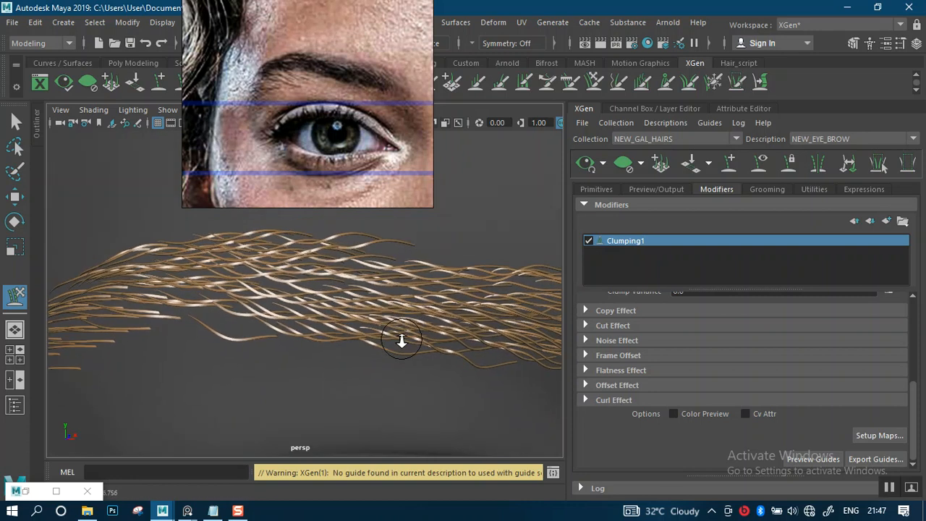
Open the clumping map setup and generate clump points at a density of 1.0.
{"action": "left_click", "coordinate": [880, 435]}
{"action": "left_click_drag", "start_coordinate": [440, 84], "coordinate": [572, 206]}
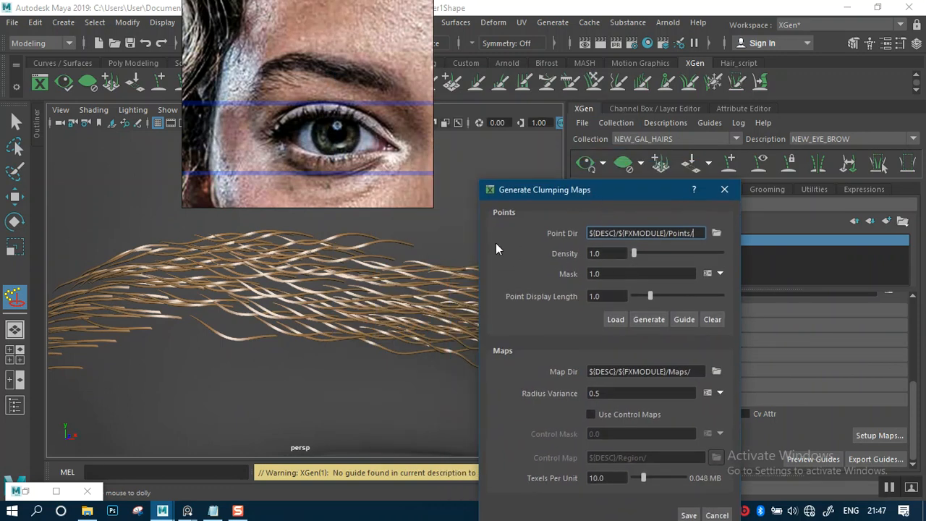
{"action": "left_click_drag", "start_coordinate": [575, 203], "coordinate": [584, 178]}
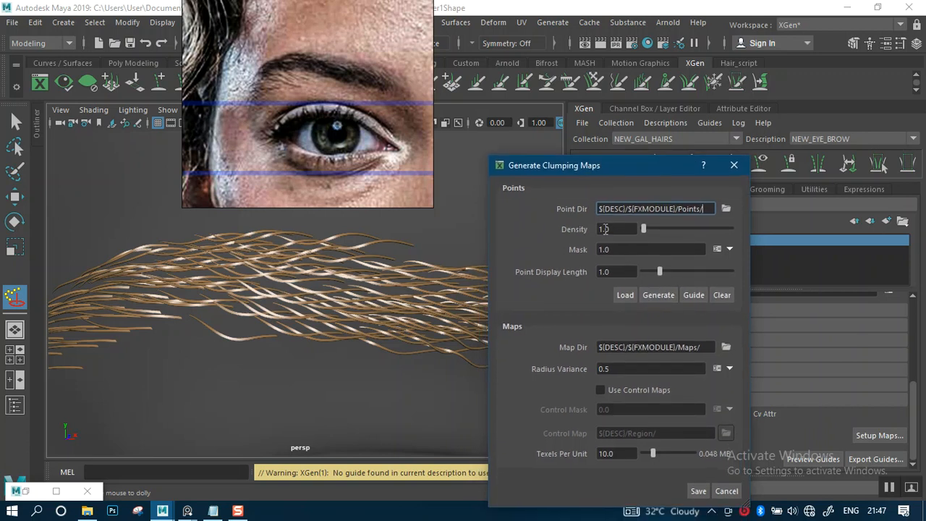
{"action": "left_click", "coordinate": [650, 295]}
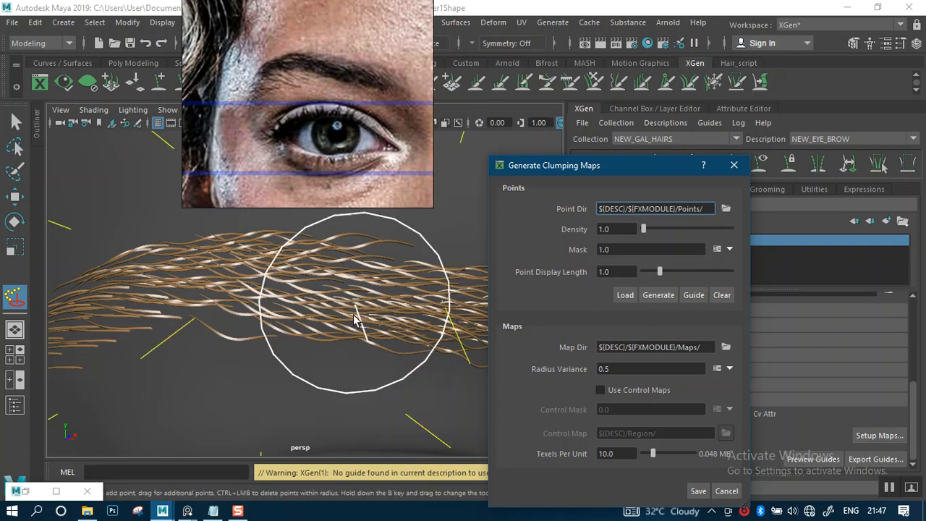
{"action": "right_click_drag", "start_coordinate": [351, 317], "coordinate": [301, 226], "text": "alt"}
{"action": "right_click_drag", "start_coordinate": [331, 281], "coordinate": [373, 332], "text": "alt"}
{"action": "mouse_move", "coordinate": [353, 296]}
{"action": "left_mouse_down", "text": "alt"}
{"action": "mouse_move", "coordinate": [381, 297]}
{"action": "mouse_move", "coordinate": [350, 294]}
{"action": "left_mouse_up", "text": "alt"}
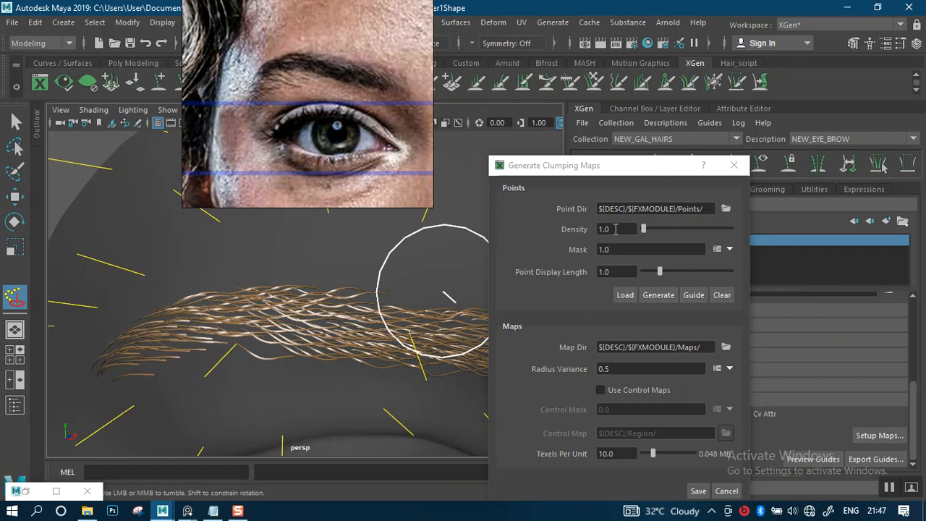
Set the clump point density to 5, regenerate the points and save the clumping maps.
{"action": "left_click_drag", "start_coordinate": [619, 229], "coordinate": [572, 230]}
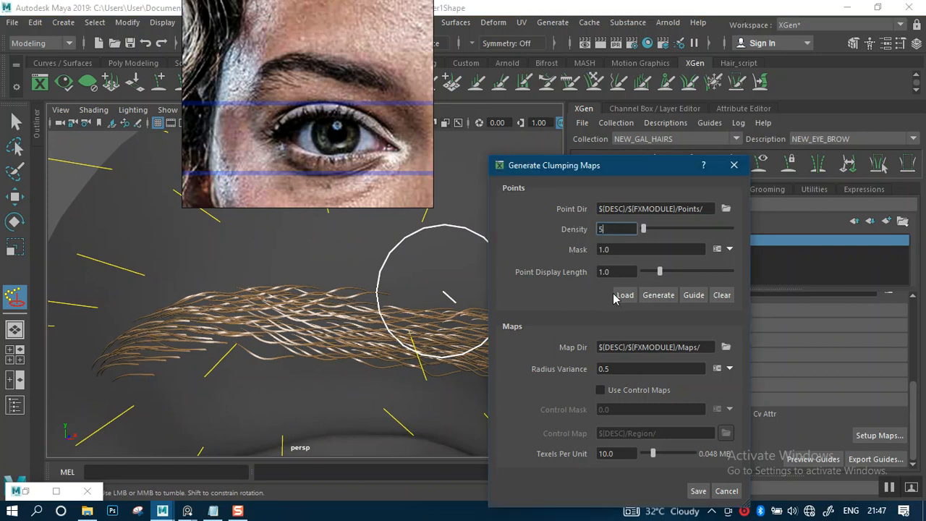
{"action": "left_click", "coordinate": [658, 295]}
{"action": "mouse_move", "coordinate": [336, 316]}
{"action": "left_mouse_down", "text": "alt"}
{"action": "mouse_move", "coordinate": [353, 302]}
{"action": "mouse_move", "coordinate": [340, 311]}
{"action": "left_mouse_up", "text": "alt"}
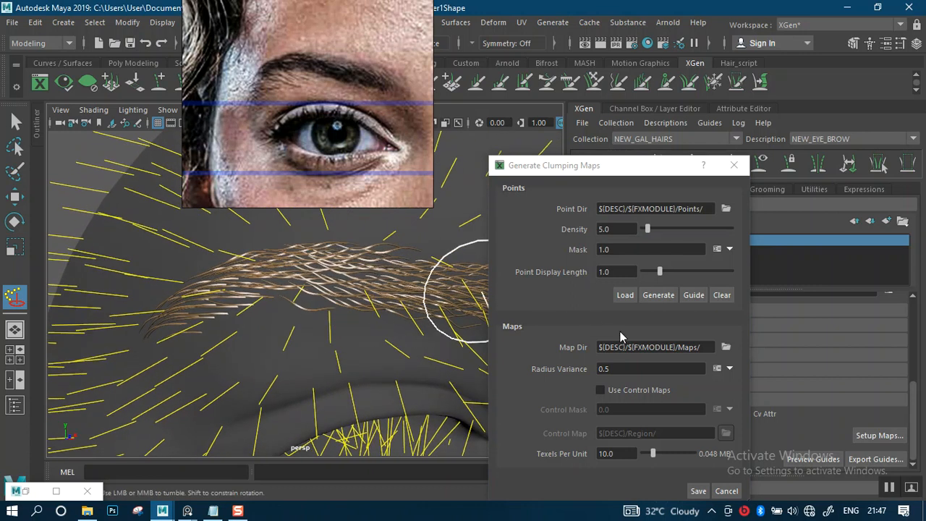
{"action": "left_click", "coordinate": [654, 301]}
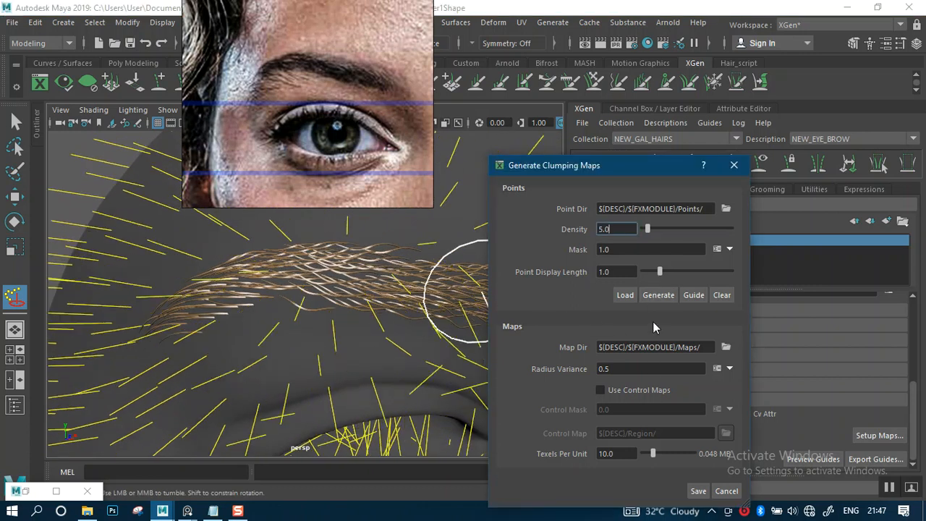
{"action": "left_click", "coordinate": [697, 491]}
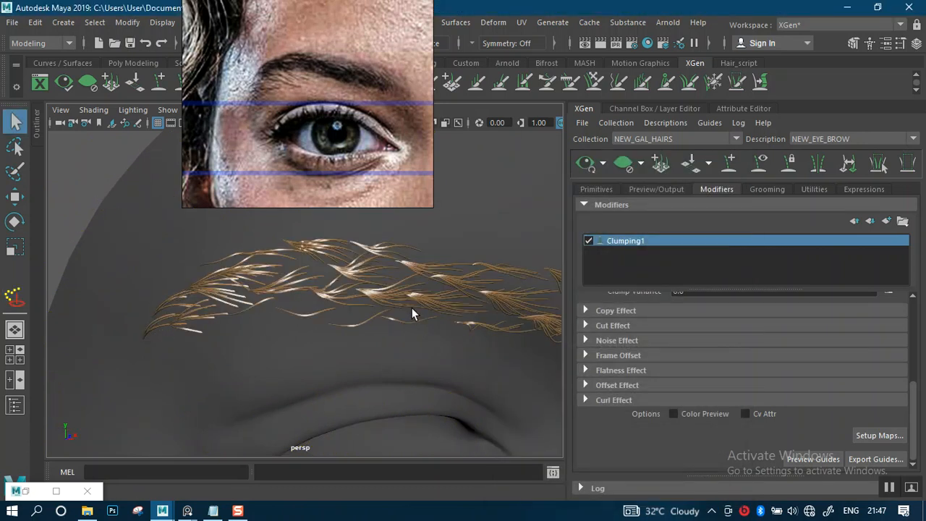
{"action": "right_click_drag", "start_coordinate": [397, 302], "coordinate": [373, 276], "text": "alt"}
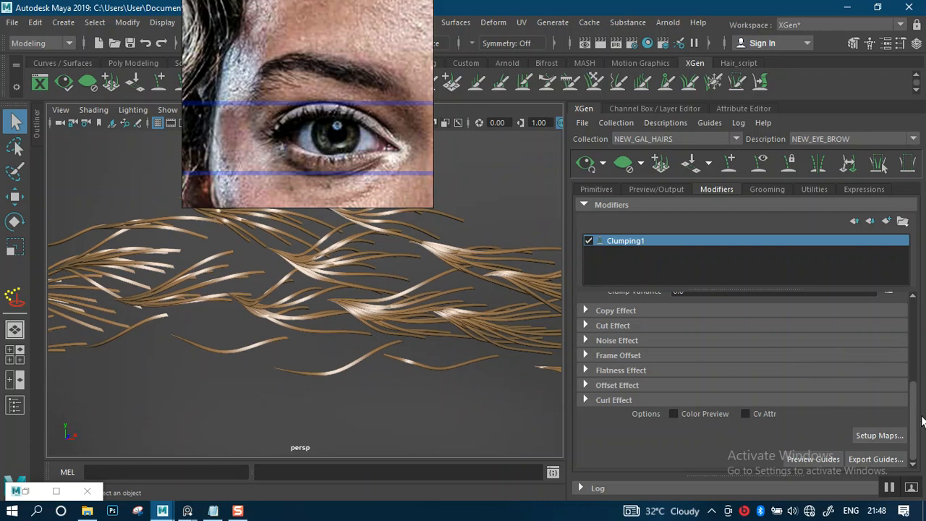
Reopen the clumping map setup, generate points at a density of 2 and save the maps.
{"action": "left_click", "coordinate": [878, 435]}
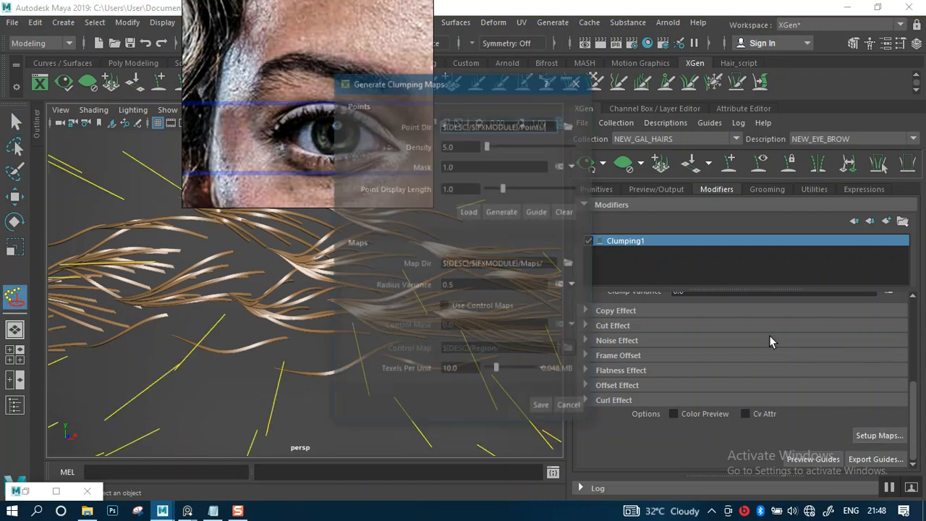
{"action": "left_click", "coordinate": [466, 146]}
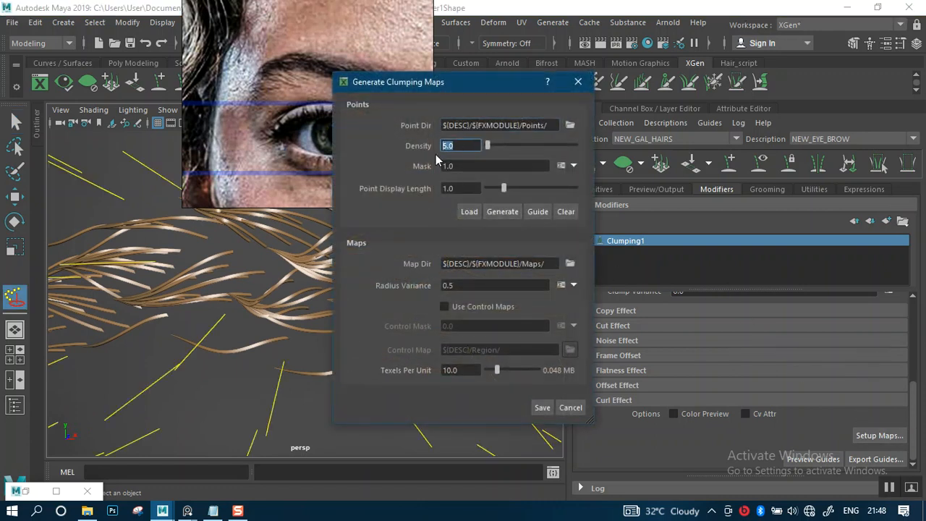
{"action": "type", "text": "2"}
{"action": "left_click", "coordinate": [504, 212]}
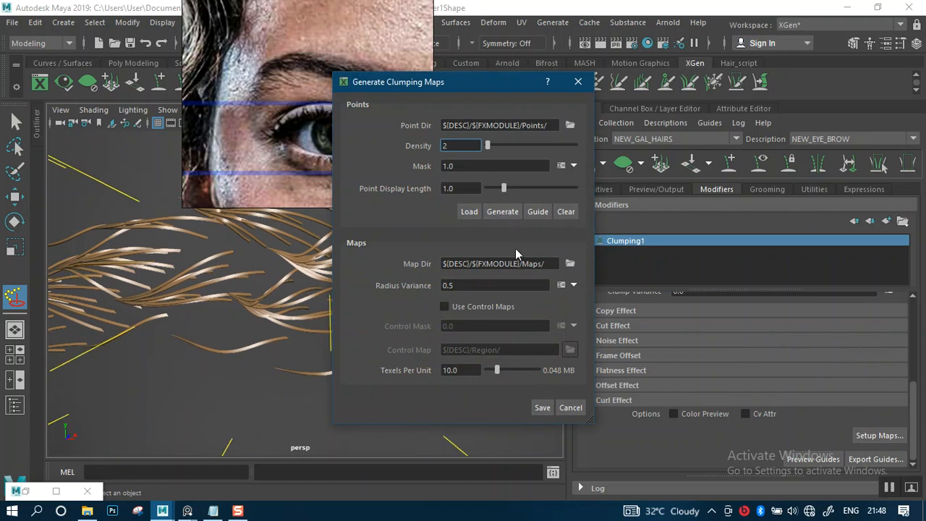
{"action": "left_click", "coordinate": [541, 406]}
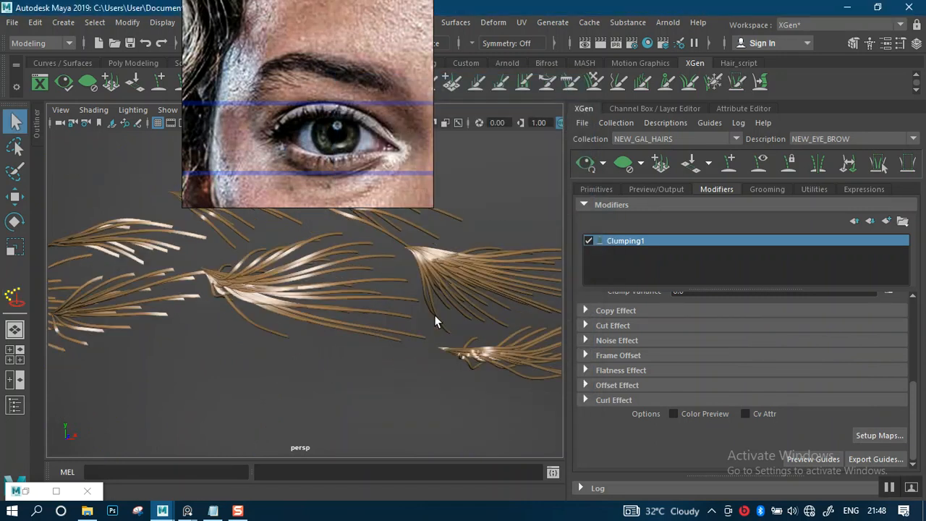
{"action": "right_click_drag", "start_coordinate": [437, 337], "coordinate": [376, 226], "text": "alt"}
{"action": "mouse_move", "coordinate": [408, 316]}
{"action": "left_mouse_down", "text": "alt"}
{"action": "mouse_move", "coordinate": [438, 298]}
{"action": "mouse_move", "coordinate": [449, 354]}
{"action": "mouse_move", "coordinate": [447, 319]}
{"action": "mouse_move", "coordinate": [412, 320]}
{"action": "left_mouse_up", "text": "alt"}
{"action": "middle_click_drag", "start_coordinate": [529, 298], "coordinate": [437, 285], "text": "alt"}
Regenerate the clumping points at a density of 6 and save the clumping maps.
{"action": "left_click", "coordinate": [879, 434]}
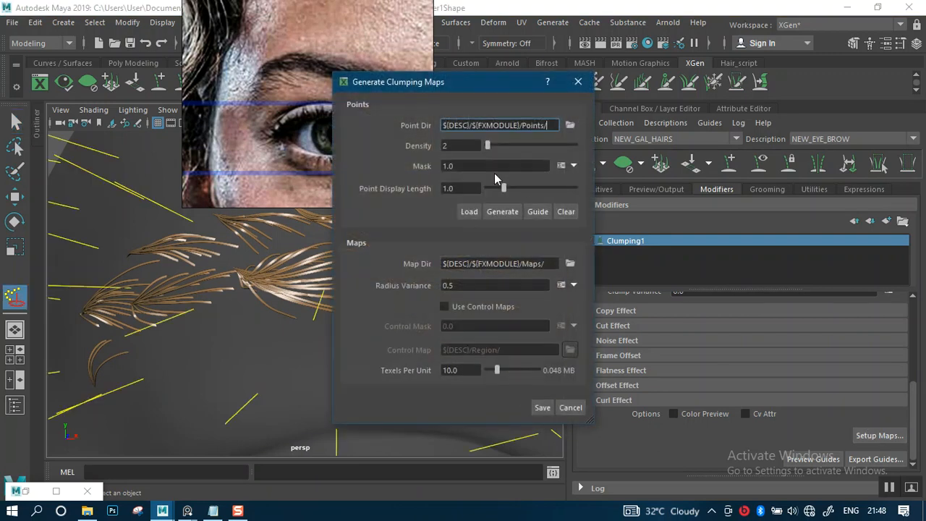
{"action": "left_click", "coordinate": [462, 145]}
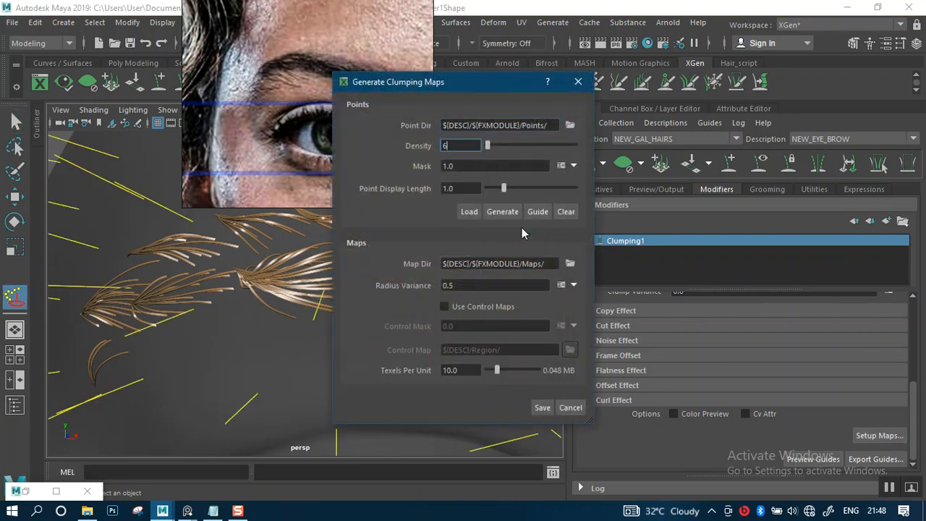
{"action": "left_click", "coordinate": [504, 212]}
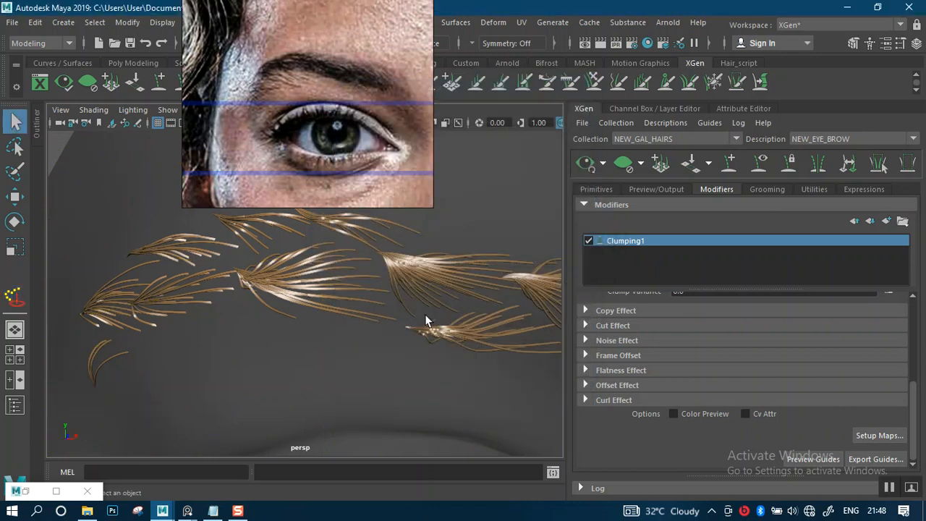
{"action": "mouse_move", "coordinate": [401, 292]}
{"action": "left_mouse_down", "text": "alt"}
{"action": "mouse_move", "coordinate": [409, 306]}
{"action": "mouse_move", "coordinate": [484, 302]}
{"action": "left_mouse_up", "text": "alt"}
{"action": "scroll", "coordinate": [911, 405], "scroll_direction": "up", "scroll_amount": 5}
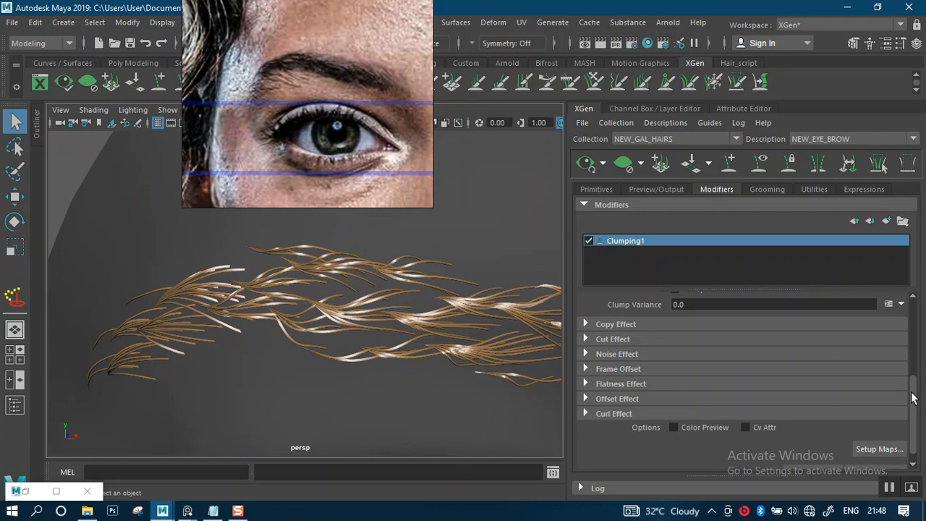
Remove the Clump Scale ramp's tip point and add a new one at value 0.842, position 1.000.
{"action": "mouse_move", "coordinate": [469, 307]}
{"action": "left_mouse_down", "text": "alt"}
{"action": "mouse_move", "coordinate": [484, 338]}
{"action": "mouse_move", "coordinate": [440, 325]}
{"action": "mouse_move", "coordinate": [442, 308]}
{"action": "mouse_move", "coordinate": [440, 325]}
{"action": "mouse_move", "coordinate": [426, 309]}
{"action": "left_mouse_up", "text": "alt"}
{"action": "right_click_drag", "start_coordinate": [425, 305], "coordinate": [449, 347], "text": "alt"}
{"action": "left_click_drag", "start_coordinate": [449, 347], "coordinate": [407, 312], "text": "alt"}
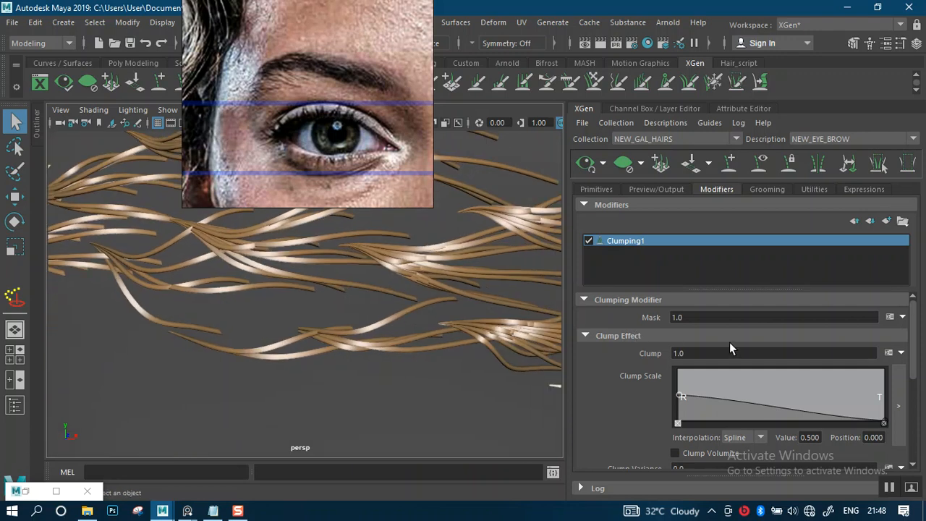
{"action": "left_click", "coordinate": [883, 422]}
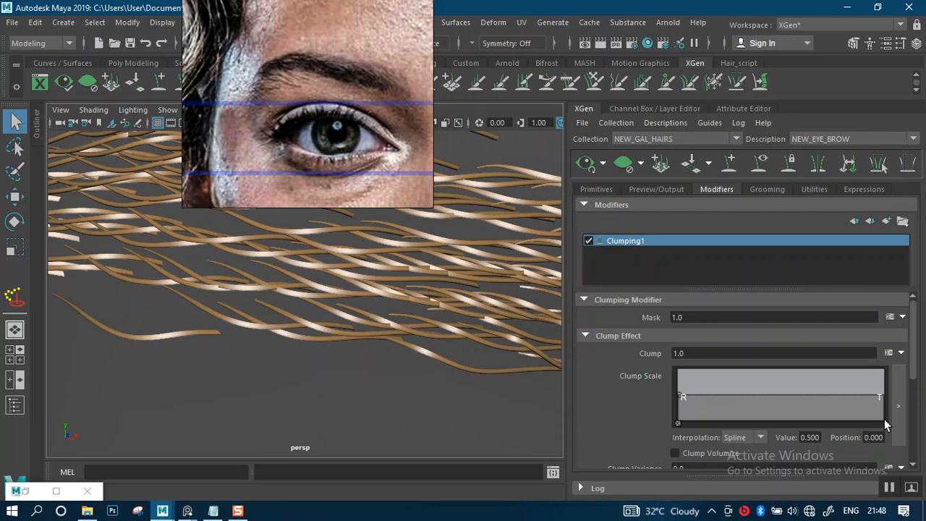
{"action": "right_click_drag", "start_coordinate": [453, 351], "coordinate": [417, 279], "text": "alt"}
{"action": "middle_click_drag", "start_coordinate": [427, 322], "coordinate": [442, 368], "text": "alt"}
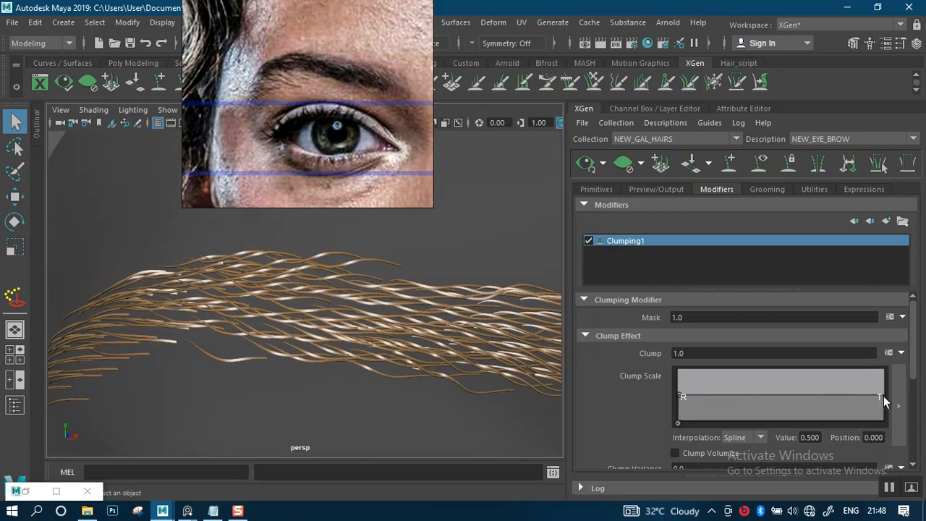
{"action": "left_click_drag", "start_coordinate": [883, 396], "coordinate": [884, 376]}
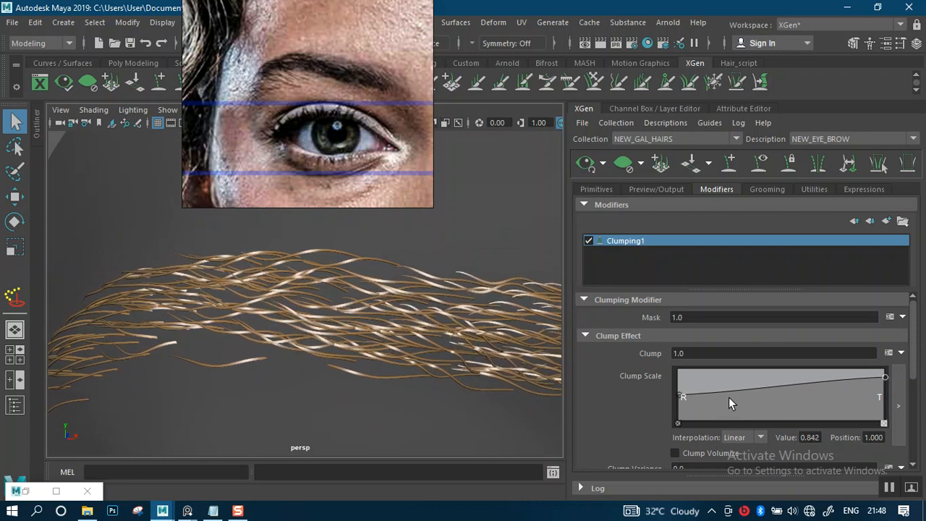
Set the Clump Scale ramp's root point to value 0.487 at position 0.000.
{"action": "left_click_drag", "start_coordinate": [680, 395], "coordinate": [654, 394]}
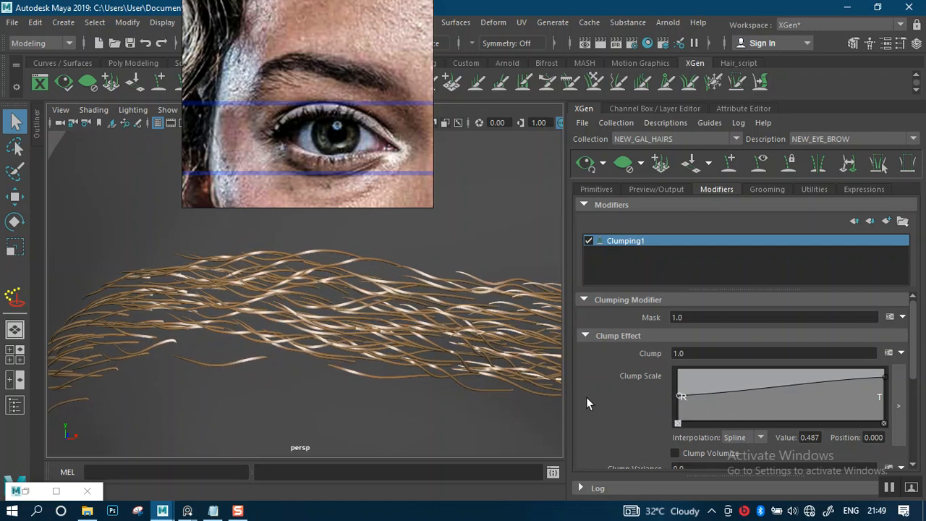
{"action": "right_click_drag", "start_coordinate": [494, 367], "coordinate": [373, 261], "text": "alt"}
{"action": "right_click_drag", "start_coordinate": [419, 320], "coordinate": [434, 363], "text": "alt"}
{"action": "left_click_drag", "start_coordinate": [434, 360], "coordinate": [442, 341], "text": "alt"}
{"action": "middle_click_drag", "start_coordinate": [432, 346], "coordinate": [403, 326], "text": "alt"}
{"action": "right_click_drag", "start_coordinate": [440, 338], "coordinate": [454, 390], "text": "alt"}
{"action": "left_click_drag", "start_coordinate": [434, 369], "coordinate": [408, 364], "text": "alt"}
{"action": "right_click_drag", "start_coordinate": [450, 360], "coordinate": [466, 379], "text": "alt"}
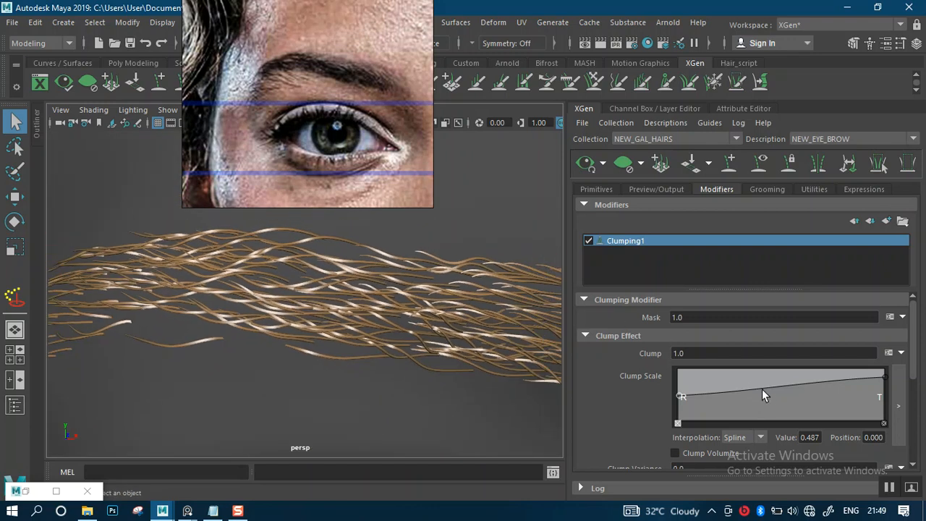
Add a middle point to the Clump Scale ramp and lower the tip point to value 0.434, position 0.990.
{"action": "mouse_move", "coordinate": [762, 387]}
{"action": "left_mouse_down"}
{"action": "mouse_move", "coordinate": [767, 405]}
{"action": "mouse_move", "coordinate": [765, 374]}
{"action": "mouse_move", "coordinate": [769, 396]}
{"action": "left_mouse_up"}
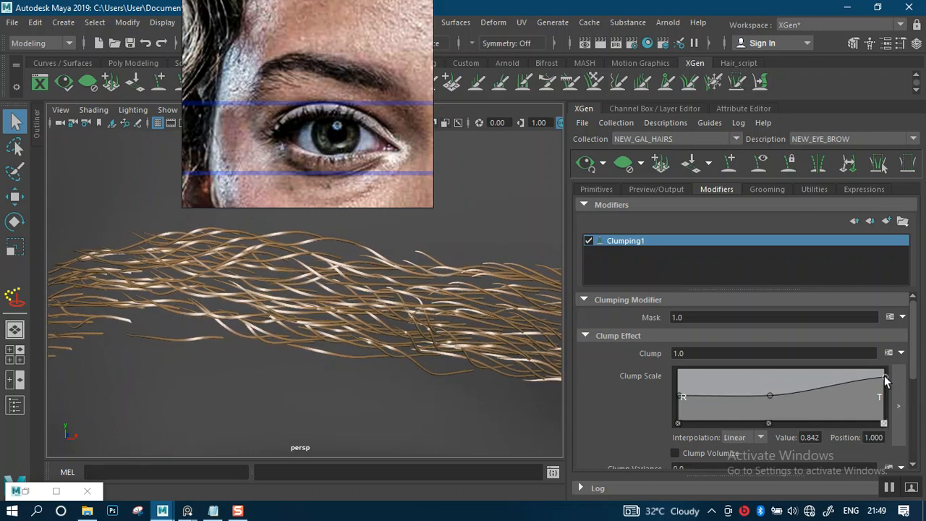
{"action": "left_click_drag", "start_coordinate": [883, 377], "coordinate": [880, 397]}
{"action": "mouse_move", "coordinate": [488, 336]}
{"action": "left_mouse_down", "text": "alt"}
{"action": "mouse_move", "coordinate": [438, 340]}
{"action": "mouse_move", "coordinate": [456, 342]}
{"action": "mouse_move", "coordinate": [473, 310]}
{"action": "mouse_move", "coordinate": [486, 337]}
{"action": "left_mouse_up", "text": "alt"}
{"action": "scroll", "coordinate": [480, 311], "scroll_direction": "down", "scroll_amount": 5}
{"action": "scroll", "coordinate": [485, 336], "scroll_direction": "up", "scroll_amount": 3}
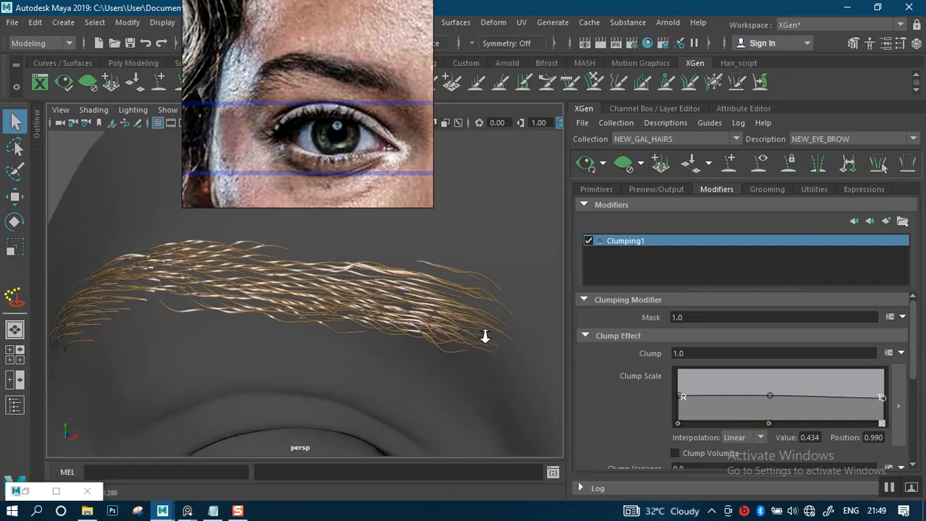
Try the Clump Scale ramp's tip point at value 0.263, position 1.000, and undo the last ramp change.
{"action": "scroll", "coordinate": [484, 336], "scroll_direction": "up", "scroll_amount": 4}
{"action": "left_click_drag", "start_coordinate": [884, 404], "coordinate": [885, 410]}
{"action": "left_click_drag", "start_coordinate": [884, 405], "coordinate": [884, 408]}
{"action": "right_click_drag", "start_coordinate": [472, 343], "coordinate": [481, 399], "text": "alt"}
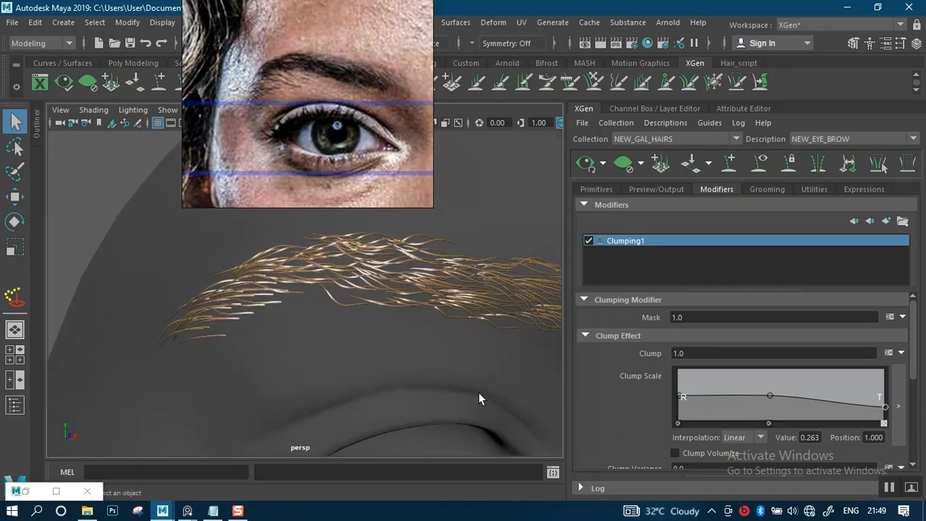
{"action": "key", "text": "ctrl+z"}
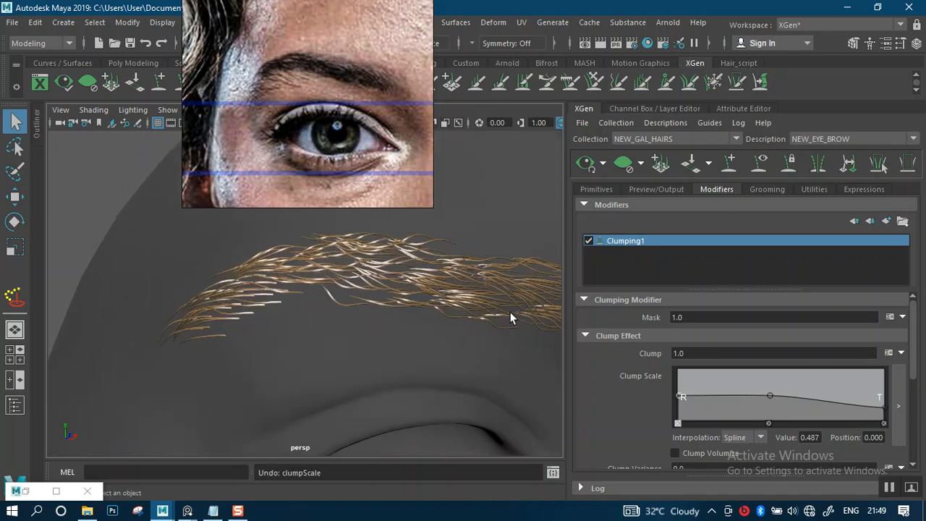
Set the Clump Scale ramp's tip point to value 0.368 at position 1.000.
{"action": "left_click", "coordinate": [883, 404]}
{"action": "left_click_drag", "start_coordinate": [883, 404], "coordinate": [884, 404]}
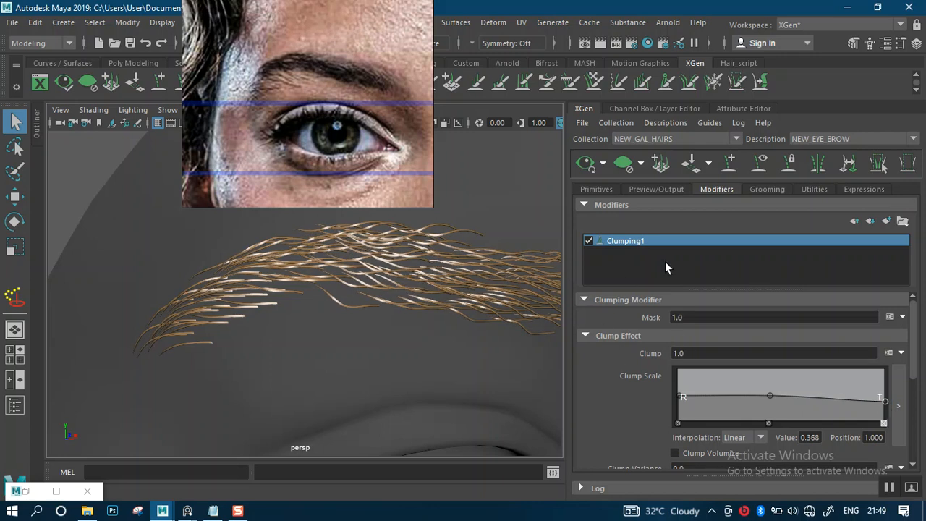
{"action": "right_click_drag", "start_coordinate": [450, 335], "coordinate": [421, 247], "text": "alt"}
{"action": "left_click_drag", "start_coordinate": [420, 280], "coordinate": [401, 276], "text": "alt"}
{"action": "right_click_drag", "start_coordinate": [434, 271], "coordinate": [478, 394], "text": "alt"}
{"action": "right_click_drag", "start_coordinate": [474, 317], "coordinate": [474, 235], "text": "alt"}
Set the eyebrow description's primitive density to 70.
{"action": "left_click", "coordinate": [594, 190]}
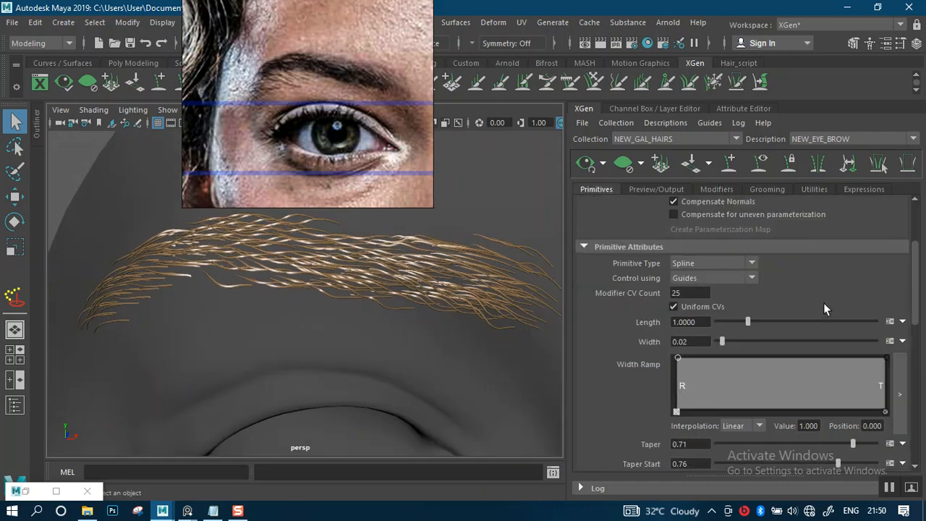
{"action": "left_click_drag", "start_coordinate": [910, 311], "coordinate": [896, 240]}
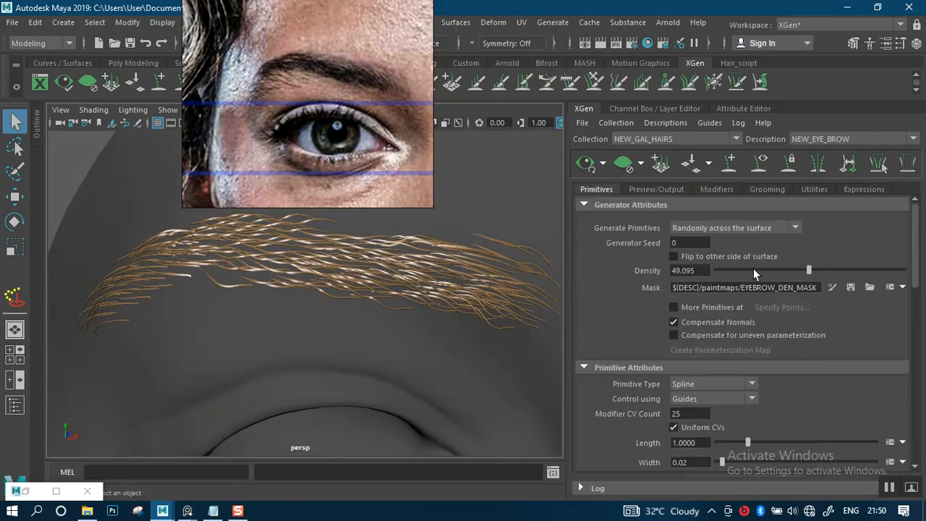
{"action": "left_click_drag", "start_coordinate": [808, 269], "coordinate": [870, 270]}
{"action": "right_click_drag", "start_coordinate": [434, 310], "coordinate": [447, 351], "text": "alt"}
{"action": "left_click_drag", "start_coordinate": [413, 294], "coordinate": [448, 302], "text": "alt"}
{"action": "right_click_drag", "start_coordinate": [450, 303], "coordinate": [477, 362], "text": "alt"}
{"action": "middle_click_drag", "start_coordinate": [467, 349], "coordinate": [384, 361], "text": "alt"}
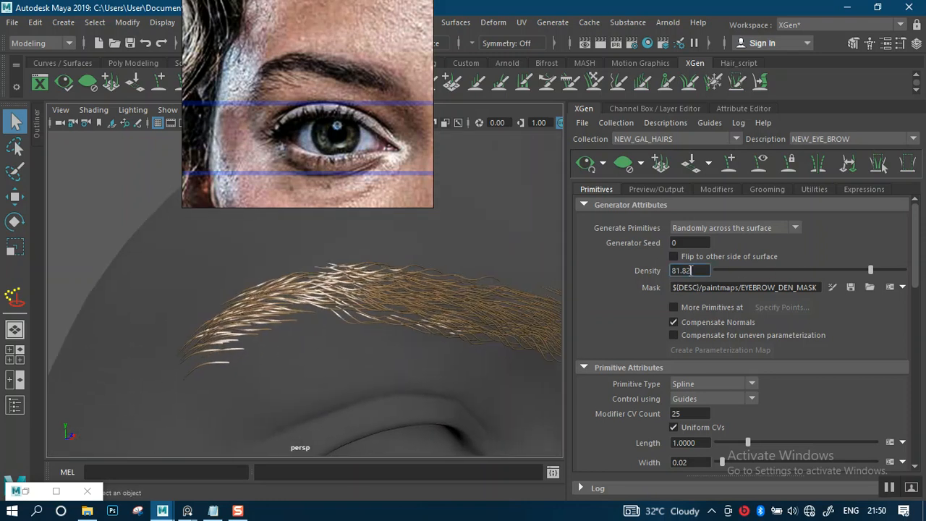
{"action": "type", "text": "70"}
{"action": "key", "text": "Return"}
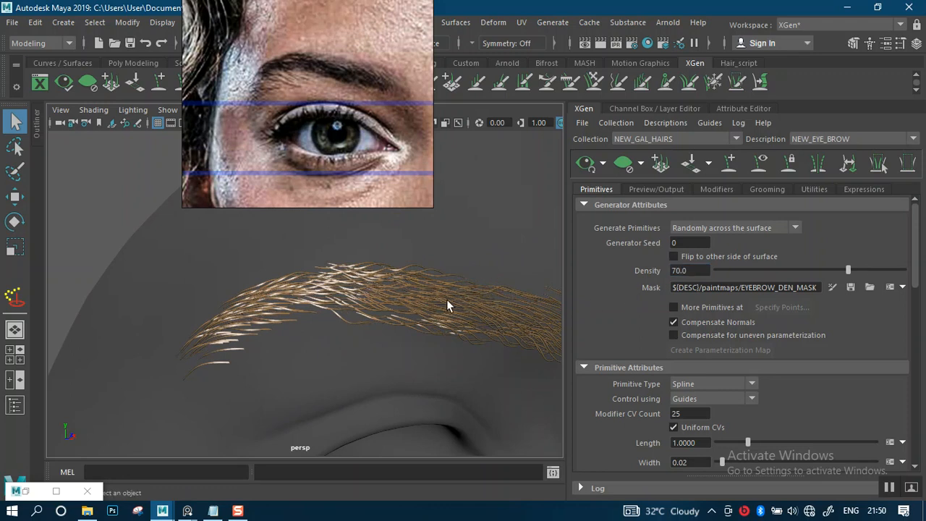
Examine the fullness and clumping of the eyebrow hairs from several angles and distances.
{"action": "mouse_move", "coordinate": [424, 314]}
{"action": "left_mouse_down", "text": "alt"}
{"action": "mouse_move", "coordinate": [434, 366]}
{"action": "mouse_move", "coordinate": [450, 330]}
{"action": "mouse_move", "coordinate": [407, 329]}
{"action": "mouse_move", "coordinate": [427, 310]}
{"action": "mouse_move", "coordinate": [427, 321]}
{"action": "left_mouse_up", "text": "alt"}
{"action": "right_click_drag", "start_coordinate": [427, 321], "coordinate": [380, 268], "text": "alt"}
{"action": "left_click_drag", "start_coordinate": [381, 268], "coordinate": [313, 296], "text": "alt"}
{"action": "right_click_drag", "start_coordinate": [314, 297], "coordinate": [442, 369], "text": "alt"}
{"action": "left_click_drag", "start_coordinate": [441, 329], "coordinate": [383, 340], "text": "alt"}
{"action": "left_click_drag", "start_coordinate": [316, 333], "coordinate": [326, 340], "text": "alt"}
{"action": "right_click_drag", "start_coordinate": [326, 340], "coordinate": [334, 280], "text": "alt"}
{"action": "left_click_drag", "start_coordinate": [329, 300], "coordinate": [353, 302], "text": "alt"}
{"action": "right_click_drag", "start_coordinate": [354, 302], "coordinate": [374, 385], "text": "alt"}
{"action": "left_click_drag", "start_coordinate": [365, 353], "coordinate": [412, 304], "text": "alt"}
Open the eyebrow density mask for painting and place the 3D Paint Tool settings clear of the eyebrow.
{"action": "right_click_drag", "start_coordinate": [412, 304], "coordinate": [369, 383], "text": "alt"}
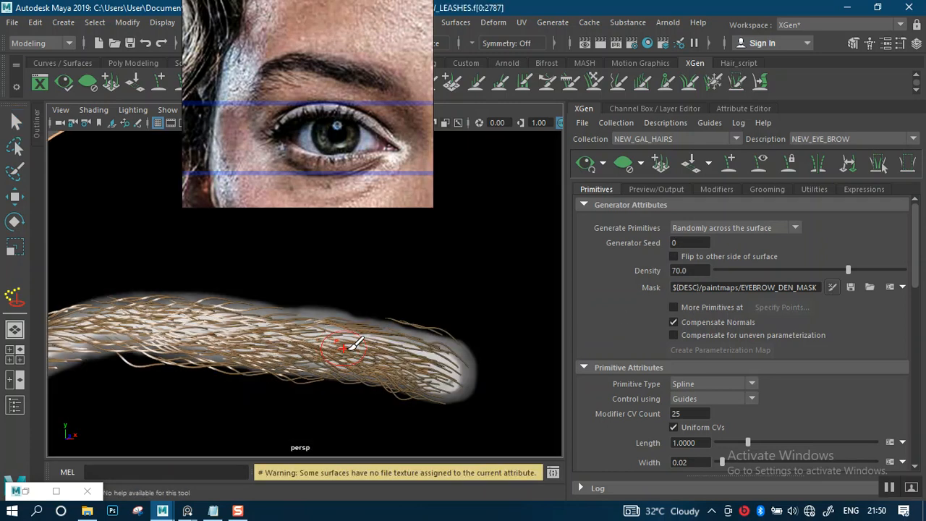
{"action": "right_click_drag", "start_coordinate": [457, 350], "coordinate": [397, 307], "text": "alt"}
{"action": "middle_click_drag", "start_coordinate": [422, 322], "coordinate": [380, 314], "text": "alt"}
{"action": "right_click_drag", "start_coordinate": [405, 330], "coordinate": [403, 379], "text": "alt"}
{"action": "right_click_drag", "start_coordinate": [352, 304], "coordinate": [383, 376], "text": "alt"}
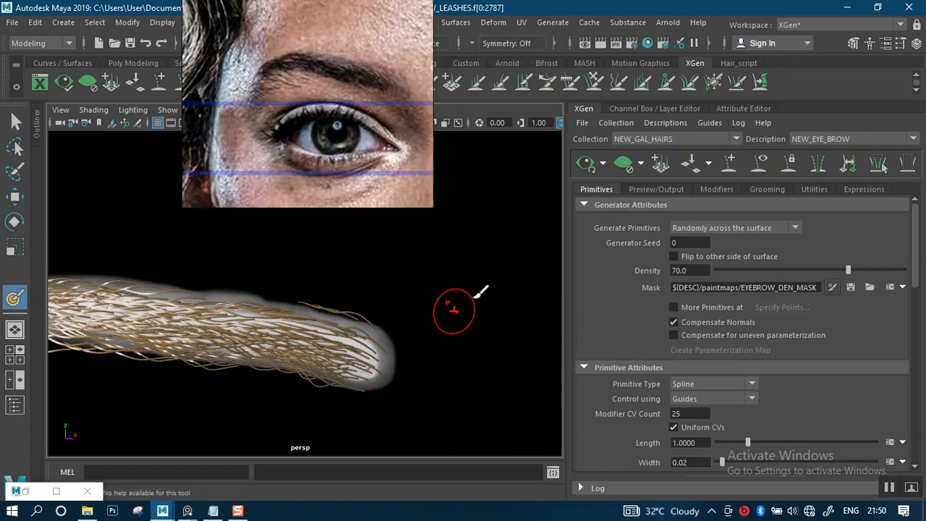
{"action": "left_click", "coordinate": [56, 491]}
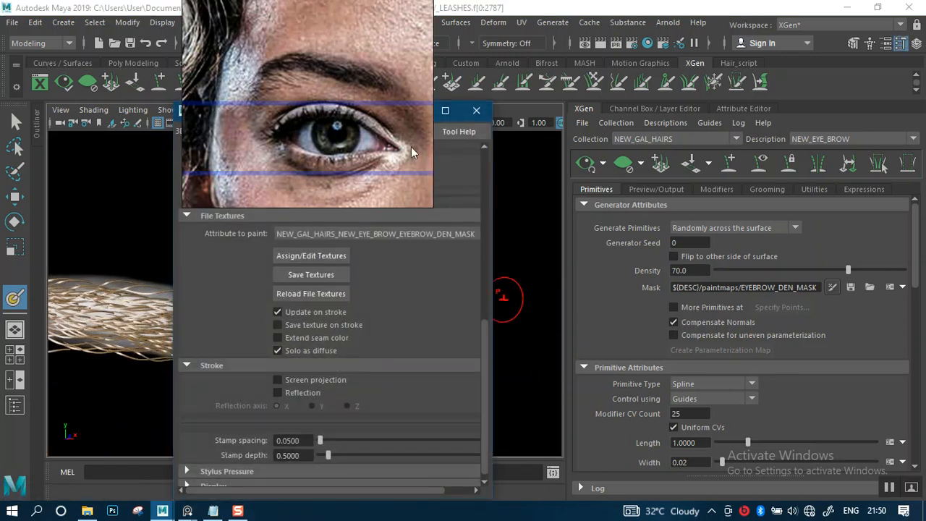
{"action": "left_click_drag", "start_coordinate": [330, 116], "coordinate": [784, 149]}
Blur the density mask at the eyebrow's inner end so the hair density fades there.
{"action": "right_click_drag", "start_coordinate": [384, 318], "coordinate": [414, 392], "text": "alt"}
{"action": "middle_click_drag", "start_coordinate": [417, 415], "coordinate": [397, 288], "text": "alt"}
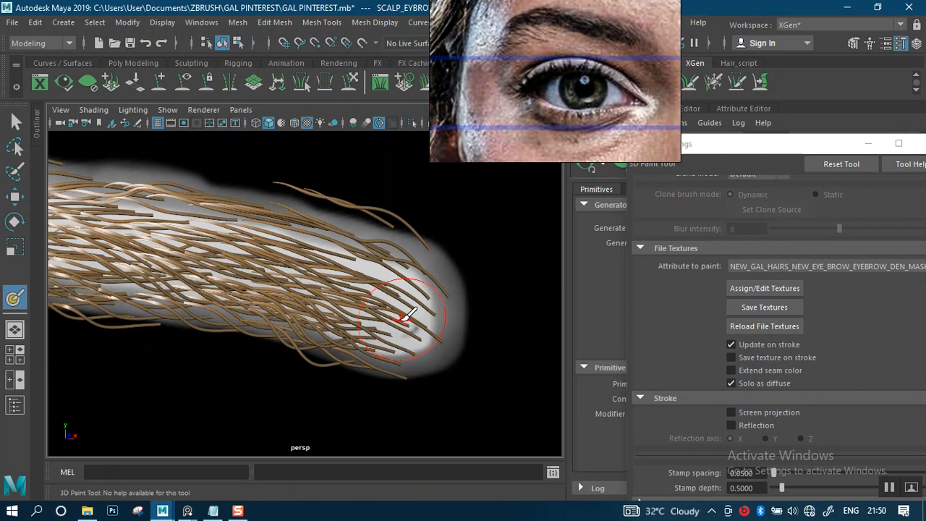
{"action": "key", "text": "shift"}
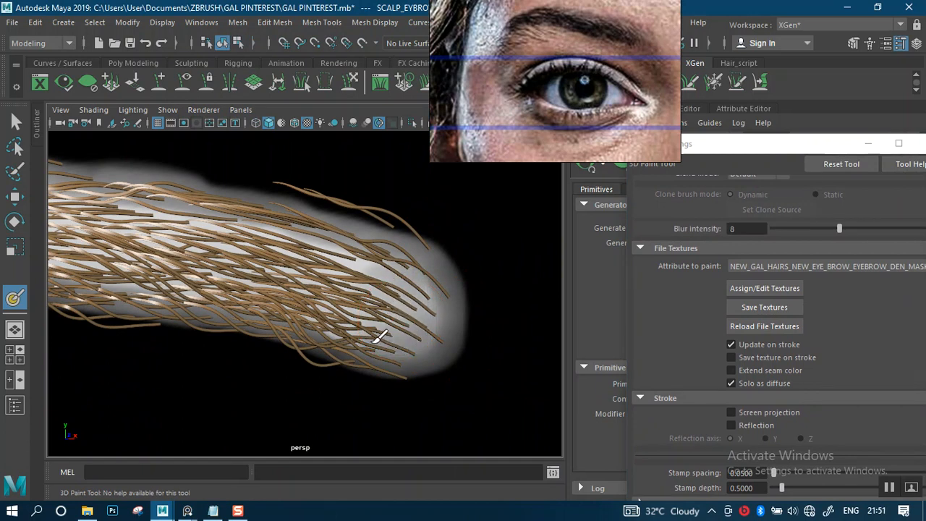
{"action": "key", "text": "shift"}
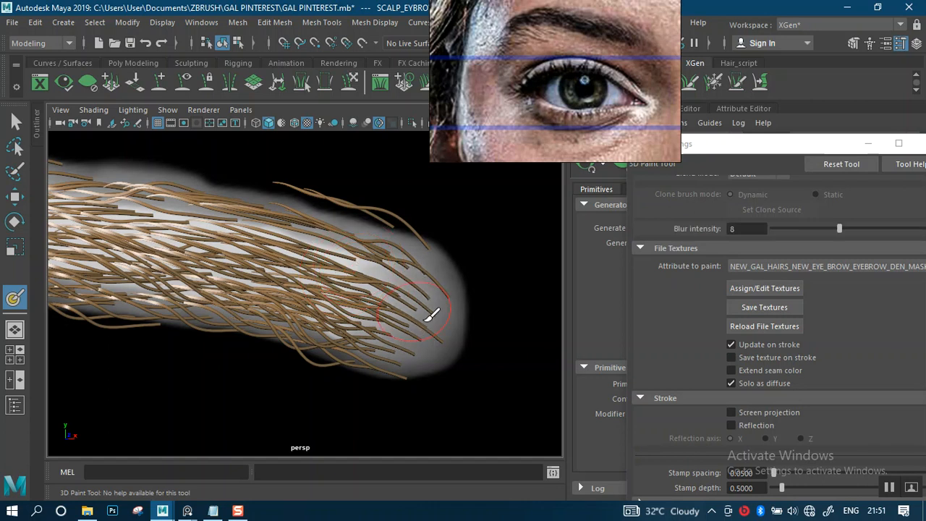
Clear the hair preview and blur the density mask at the inner end of the opposite eyebrow.
{"action": "left_click_drag", "start_coordinate": [692, 163], "coordinate": [688, 232]}
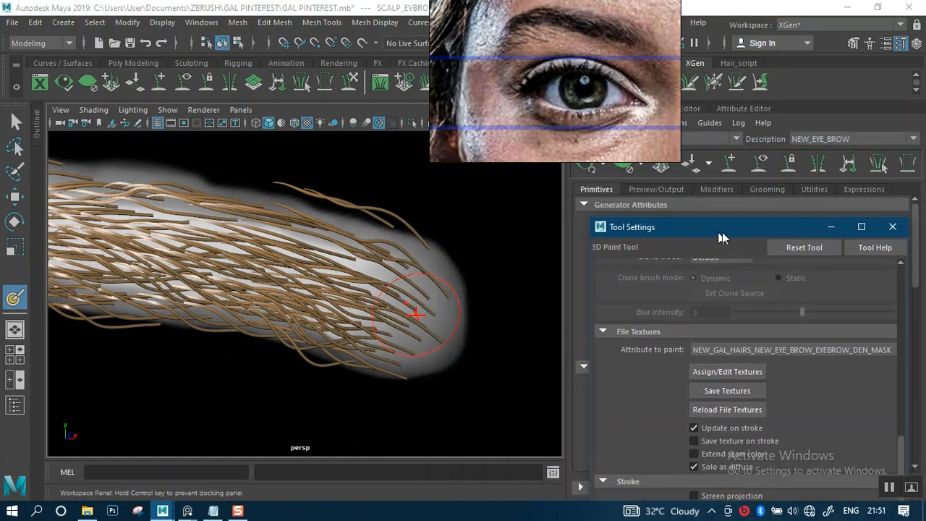
{"action": "scroll", "coordinate": [383, 307], "scroll_direction": "down", "scroll_amount": 4}
{"action": "middle_click_drag", "start_coordinate": [380, 331], "coordinate": [162, 347], "text": "alt"}
{"action": "left_click_drag", "start_coordinate": [422, 319], "coordinate": [411, 314], "text": "alt"}
{"action": "scroll", "coordinate": [412, 311], "scroll_direction": "up", "scroll_amount": 2}
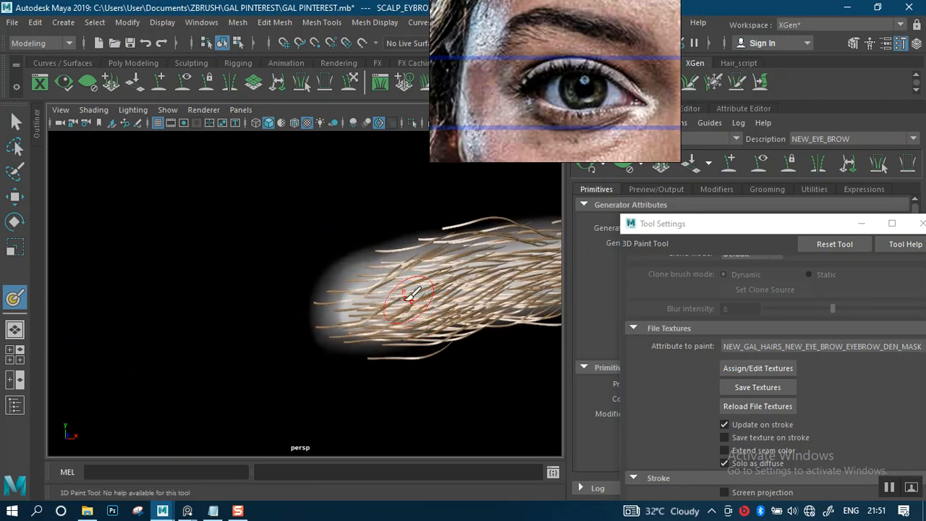
{"action": "left_click", "coordinate": [625, 168]}
{"action": "mouse_move", "coordinate": [363, 328]}
{"action": "left_mouse_down"}
{"action": "mouse_move", "coordinate": [363, 301]}
{"action": "mouse_move", "coordinate": [363, 324]}
{"action": "mouse_move", "coordinate": [394, 331]}
{"action": "mouse_move", "coordinate": [352, 315]}
{"action": "mouse_move", "coordinate": [357, 321]}
{"action": "left_mouse_up"}
{"action": "left_click_drag", "start_coordinate": [384, 275], "coordinate": [354, 308]}
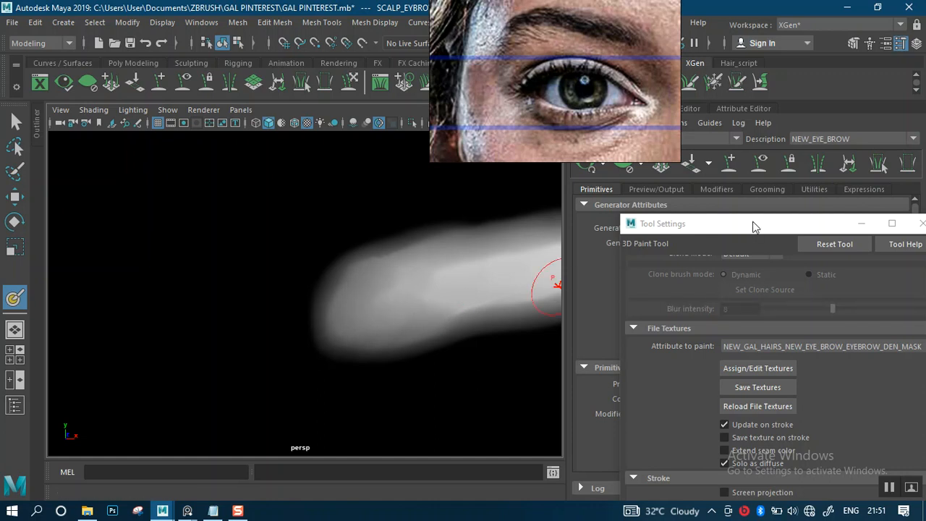
Put away the paint settings and save the density mask to refresh the eyebrow hairs.
{"action": "left_click_drag", "start_coordinate": [800, 224], "coordinate": [585, 272]}
{"action": "left_click", "coordinate": [645, 272]}
{"action": "left_click", "coordinate": [850, 287]}
{"action": "right_click_drag", "start_coordinate": [361, 320], "coordinate": [367, 230], "text": "alt"}
{"action": "middle_click_drag", "start_coordinate": [334, 302], "coordinate": [466, 298], "text": "alt"}
{"action": "right_click_drag", "start_coordinate": [405, 273], "coordinate": [406, 356], "text": "alt"}
{"action": "middle_click_drag", "start_coordinate": [414, 306], "coordinate": [401, 323], "text": "alt"}
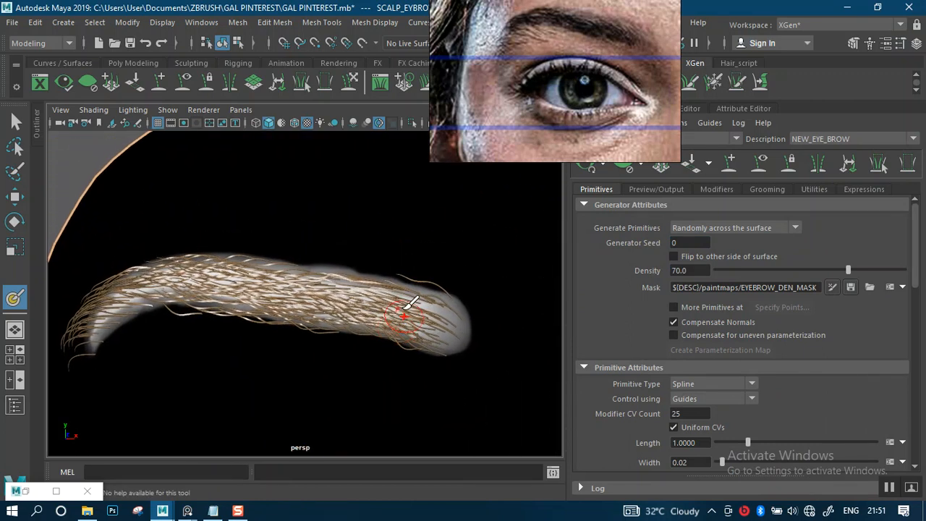
Clear the hair preview and further fade the density mask at the first eyebrow's inner end.
{"action": "right_click_drag", "start_coordinate": [402, 323], "coordinate": [446, 337], "text": "alt"}
{"action": "left_click_drag", "start_coordinate": [446, 337], "coordinate": [444, 310], "text": "alt"}
{"action": "right_click_drag", "start_coordinate": [444, 310], "coordinate": [450, 319], "text": "alt"}
{"action": "middle_click_drag", "start_coordinate": [449, 319], "coordinate": [406, 333], "text": "alt"}
{"action": "right_click_drag", "start_coordinate": [406, 332], "coordinate": [430, 320], "text": "alt"}
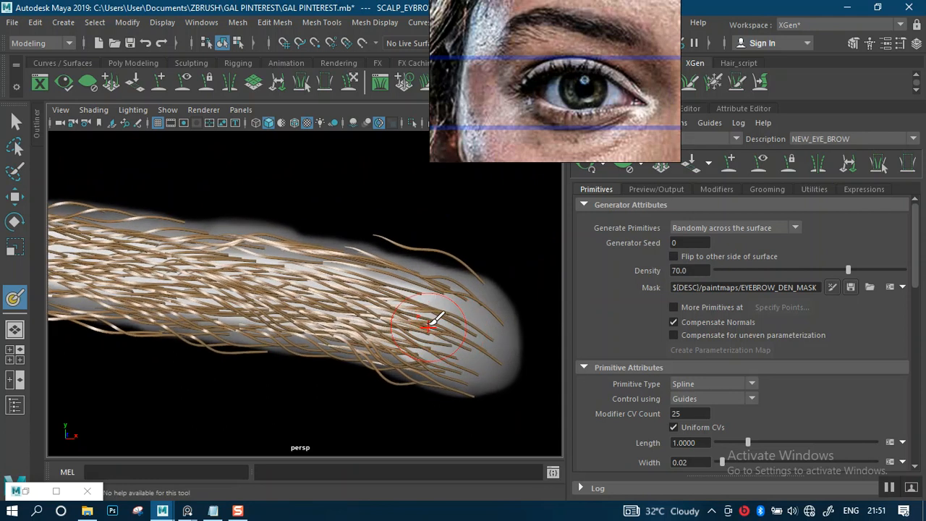
{"action": "left_click", "coordinate": [649, 172]}
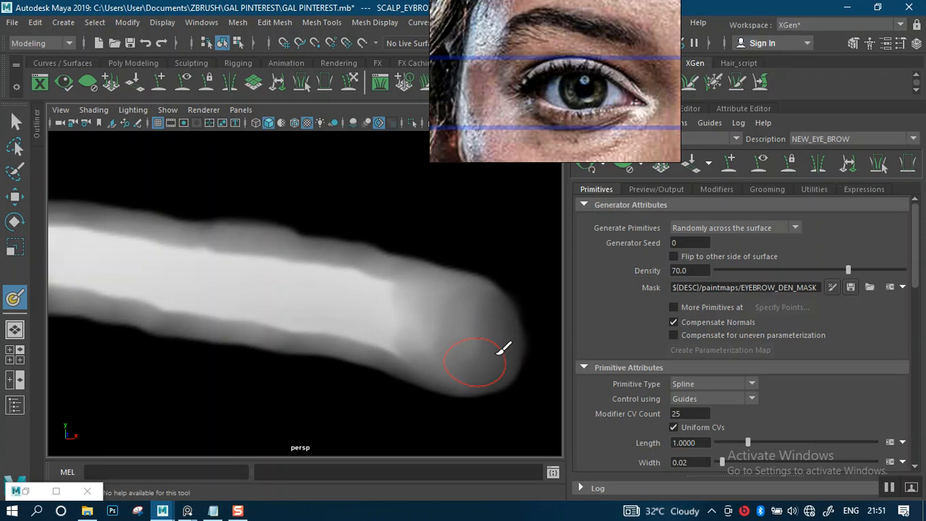
Soften the opposite eyebrow's inner end in the density mask to match the first eyebrow.
{"action": "right_click_drag", "start_coordinate": [515, 352], "coordinate": [446, 267], "text": "alt"}
{"action": "middle_click_drag", "start_coordinate": [446, 267], "coordinate": [347, 282], "text": "alt"}
{"action": "right_click_drag", "start_coordinate": [361, 304], "coordinate": [470, 376], "text": "alt"}
{"action": "middle_click_drag", "start_coordinate": [438, 343], "coordinate": [329, 329], "text": "alt"}
{"action": "right_click_drag", "start_coordinate": [329, 329], "coordinate": [419, 335], "text": "alt"}
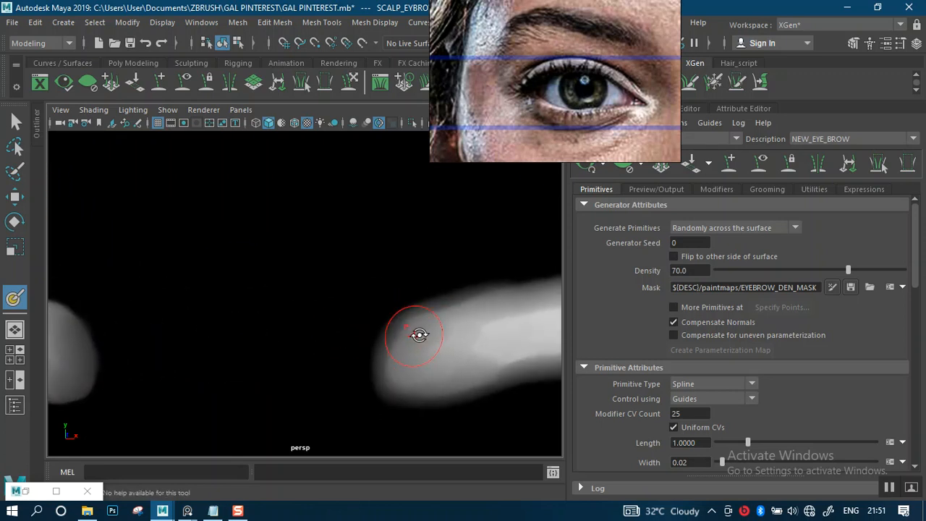
{"action": "left_click_drag", "start_coordinate": [419, 335], "coordinate": [404, 336], "text": "alt"}
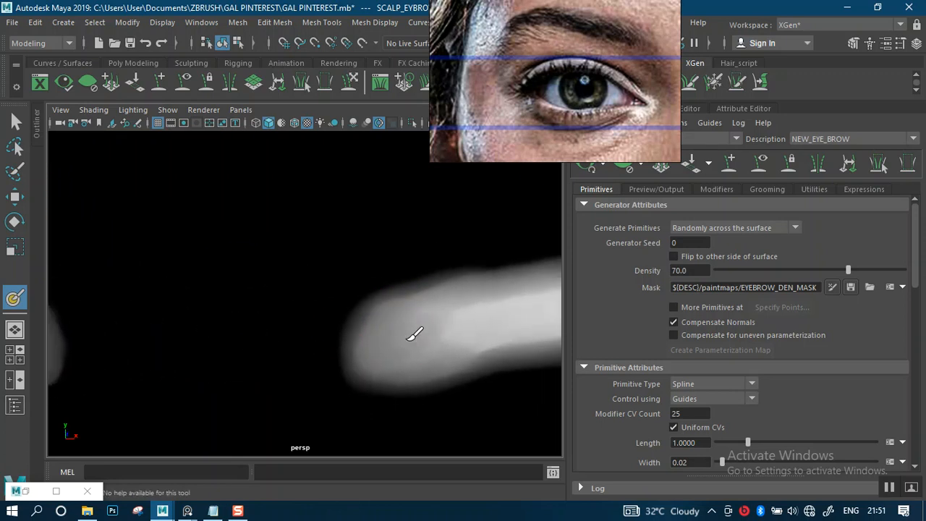
{"action": "mouse_move", "coordinate": [365, 342]}
{"action": "left_mouse_down"}
{"action": "mouse_move", "coordinate": [373, 370]}
{"action": "mouse_move", "coordinate": [376, 322]}
{"action": "left_mouse_up"}
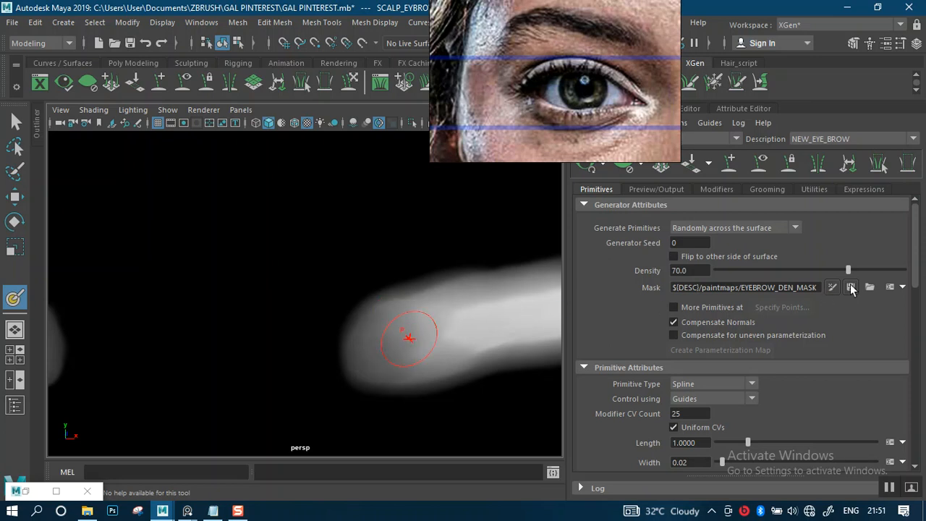
Save the density mask's file textures, put away the paint settings and return to the Select tool.
{"action": "right_click_drag", "start_coordinate": [437, 363], "coordinate": [356, 253], "text": "alt"}
{"action": "middle_click_drag", "start_coordinate": [351, 319], "coordinate": [453, 316], "text": "alt"}
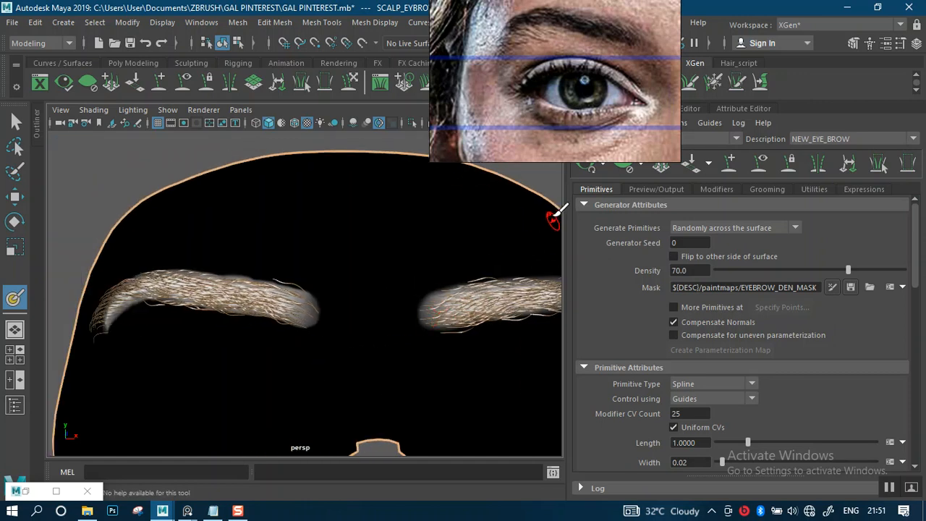
{"action": "left_click", "coordinate": [56, 492]}
{"action": "left_click", "coordinate": [540, 436]}
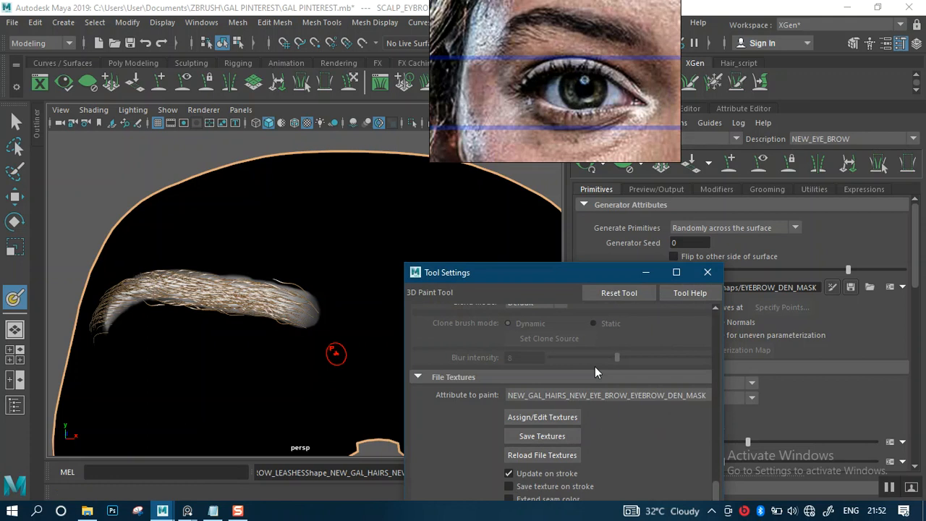
{"action": "left_click", "coordinate": [644, 274]}
{"action": "key", "text": "q"}
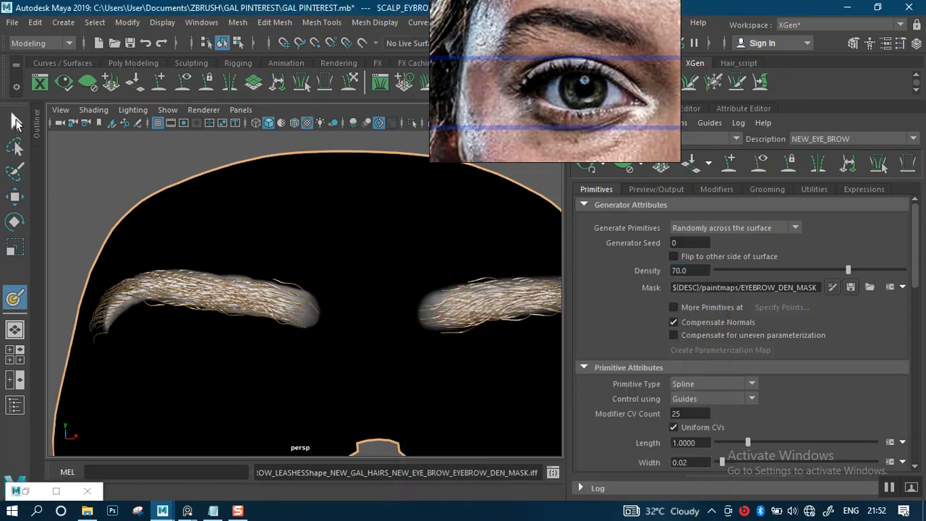
{"action": "left_click_drag", "start_coordinate": [374, 304], "coordinate": [342, 275], "text": "alt"}
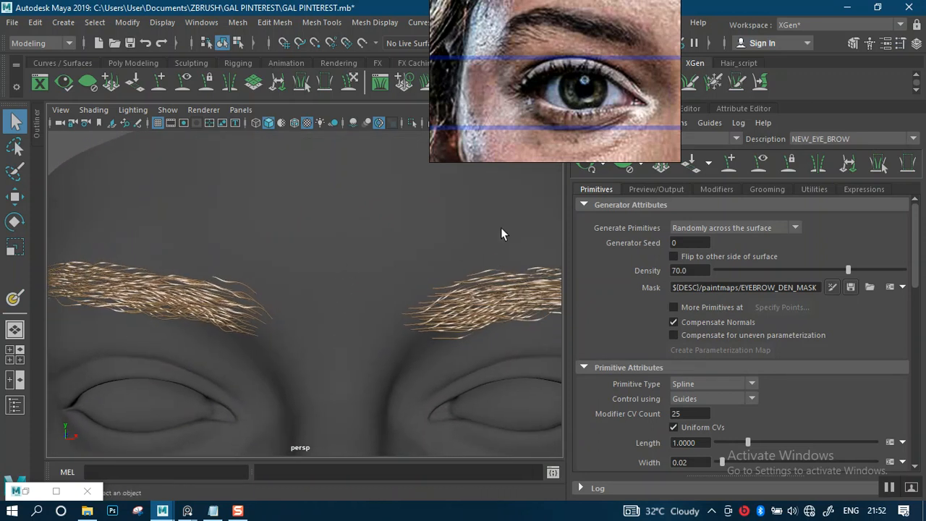
Lower the Clumping1 modifier's Clump Scale tip point to value 0.316, position 0.990.
{"action": "left_click", "coordinate": [713, 189]}
{"action": "right_click_drag", "start_coordinate": [281, 305], "coordinate": [303, 335], "text": "alt"}
{"action": "left_click_drag", "start_coordinate": [243, 319], "coordinate": [270, 309], "text": "alt"}
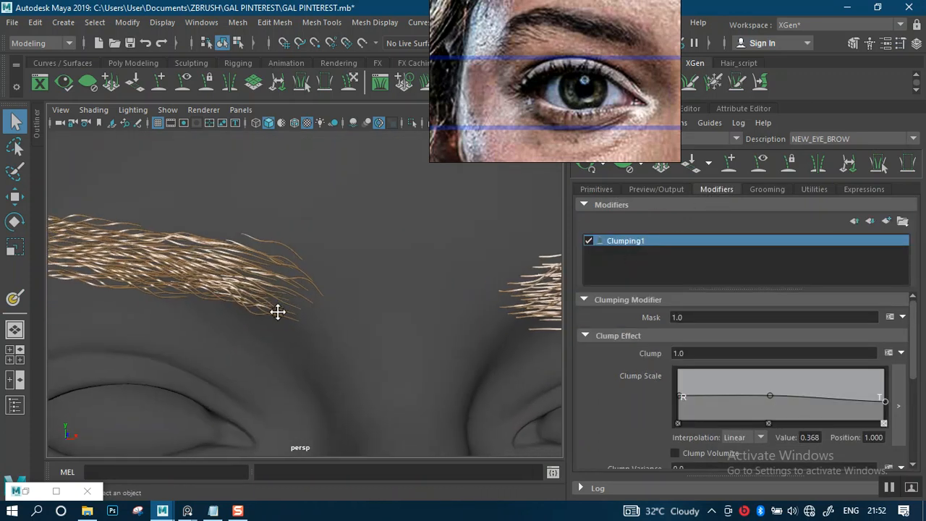
{"action": "middle_click_drag", "start_coordinate": [270, 308], "coordinate": [384, 274], "text": "alt"}
{"action": "right_click_drag", "start_coordinate": [384, 274], "coordinate": [393, 311], "text": "alt"}
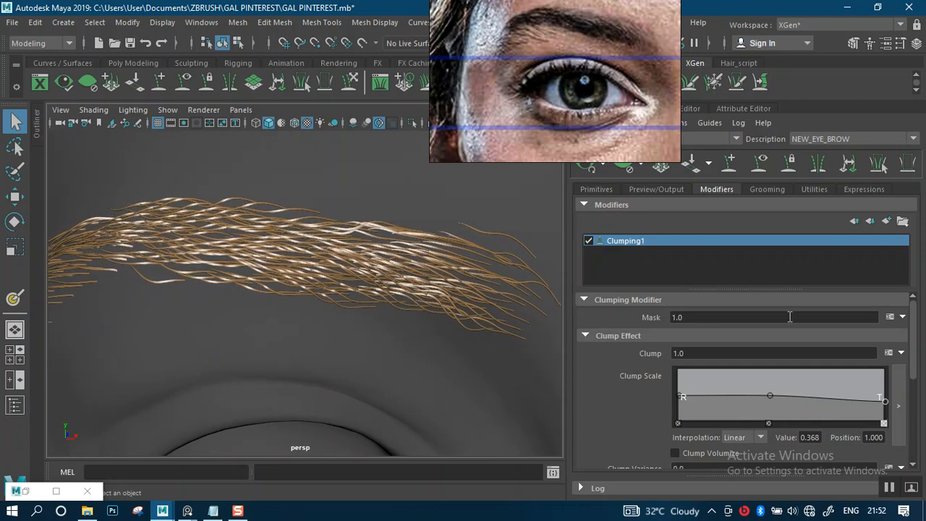
{"action": "left_click_drag", "start_coordinate": [888, 406], "coordinate": [881, 404]}
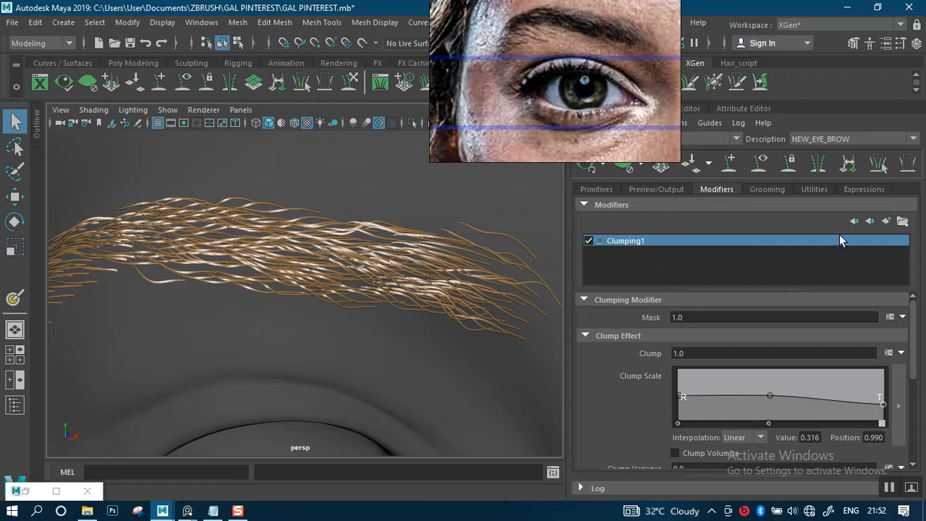
Add a second Clumping modifier to the eyebrow description.
{"action": "left_click", "coordinate": [884, 223]}
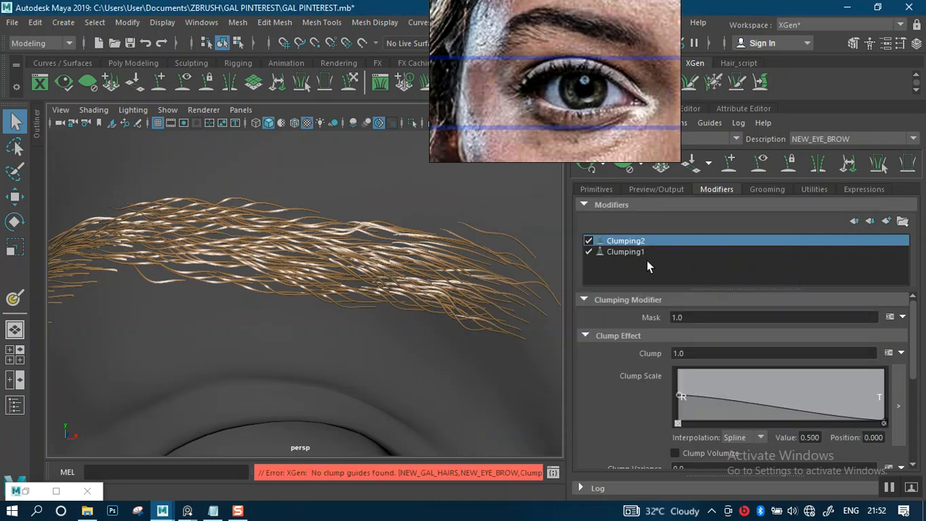
{"action": "scroll", "coordinate": [917, 369], "scroll_direction": "down", "scroll_amount": 10}
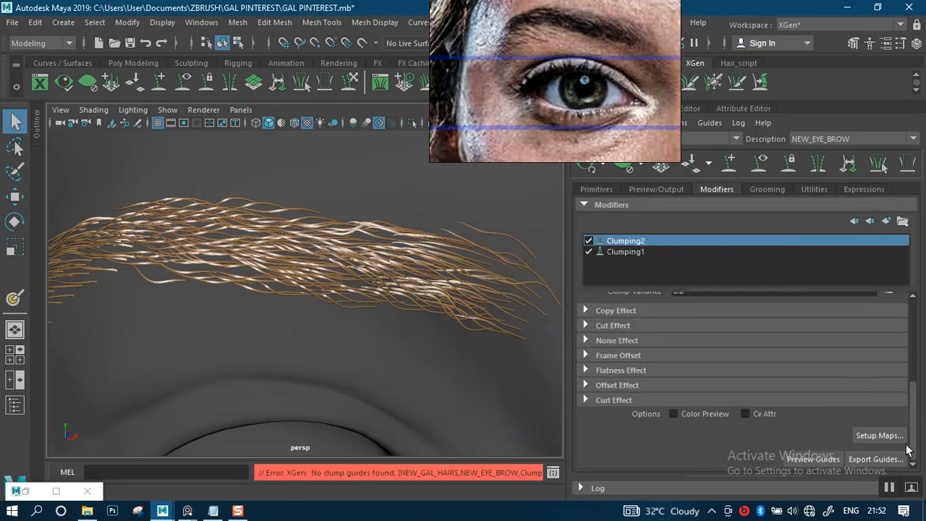
Generate the Clumping2 maps with a point density of 18 and save them.
{"action": "left_click", "coordinate": [865, 431]}
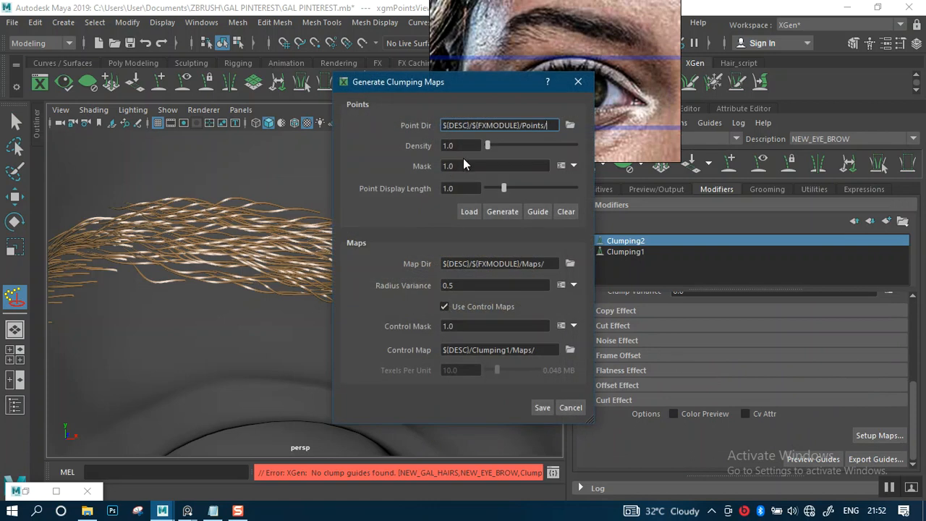
{"action": "left_click_drag", "start_coordinate": [472, 86], "coordinate": [586, 185]}
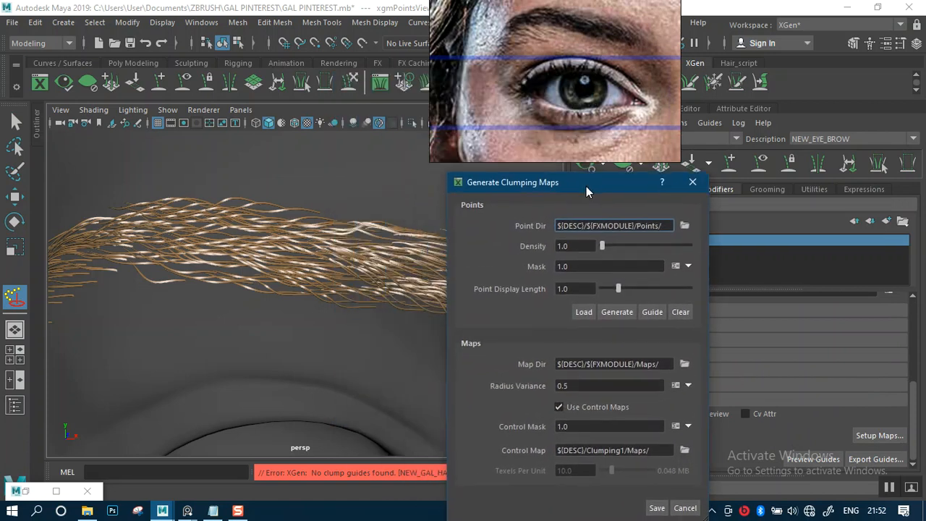
{"action": "double_click", "coordinate": [576, 245]}
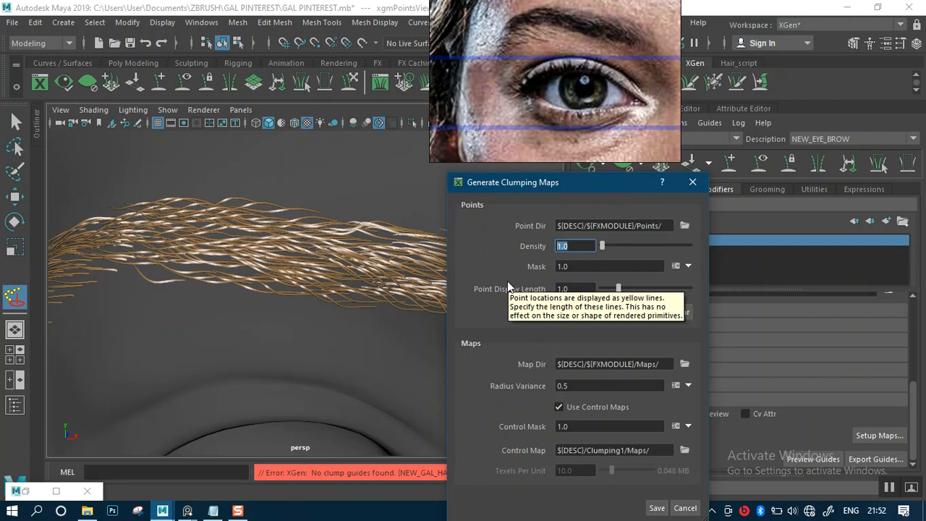
{"action": "type", "text": "18"}
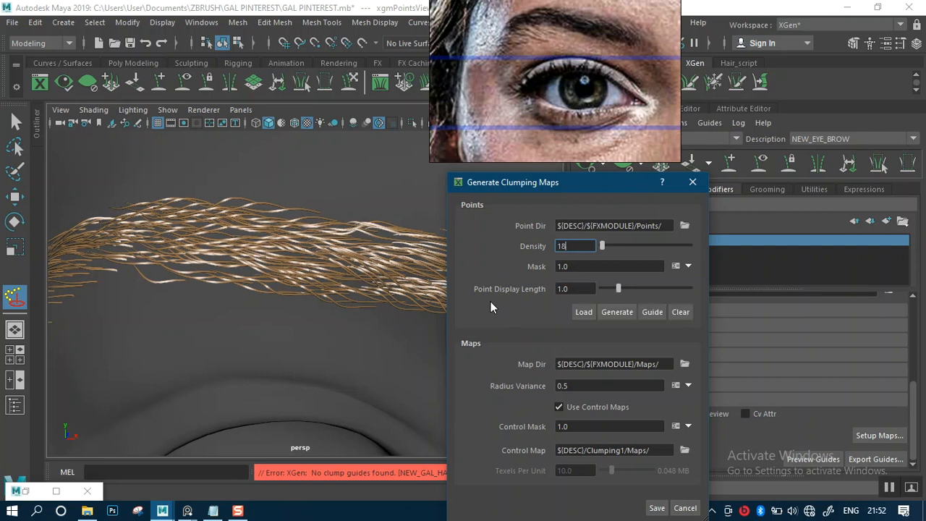
{"action": "left_click", "coordinate": [608, 313]}
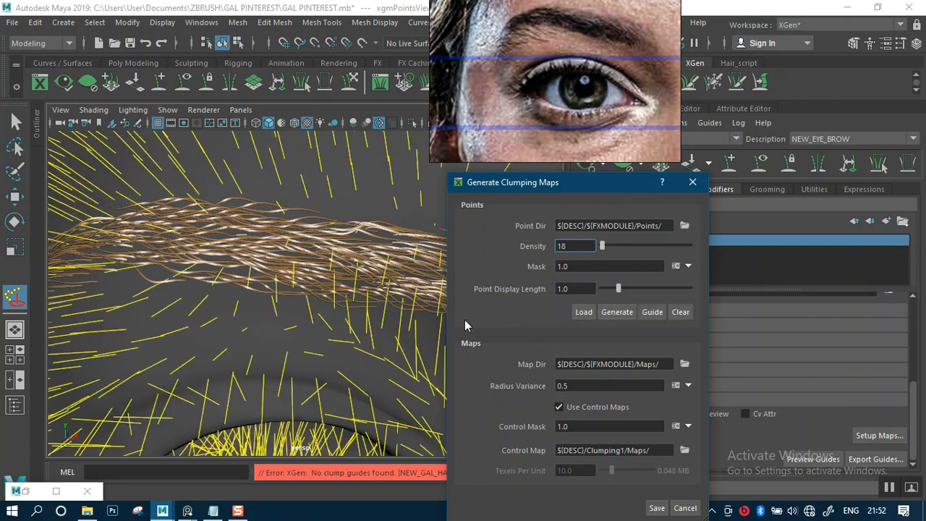
{"action": "left_click", "coordinate": [655, 508]}
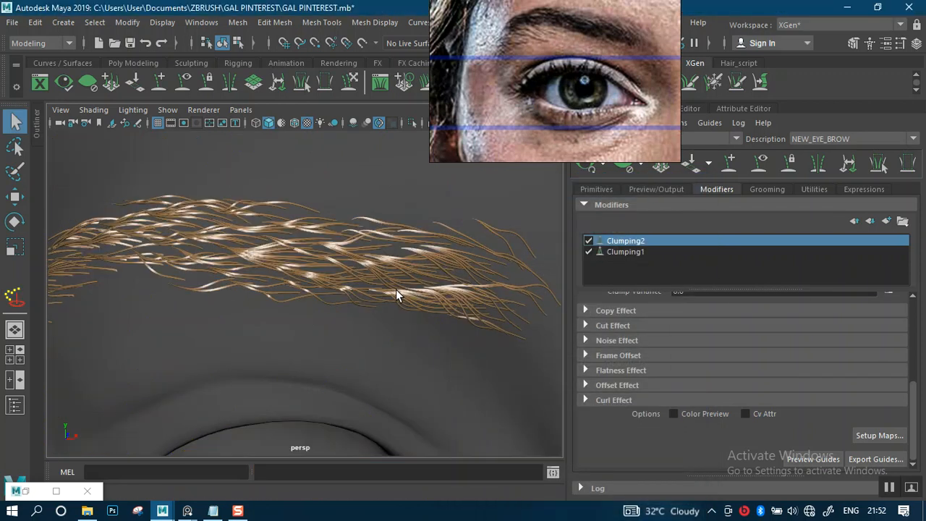
Rebuild Clumping2's Clump Scale ramp with a raised tip point and a middle point at value 0.395, position 0.378.
{"action": "left_click_drag", "start_coordinate": [389, 297], "coordinate": [449, 311], "text": "alt"}
{"action": "left_click", "coordinate": [608, 243]}
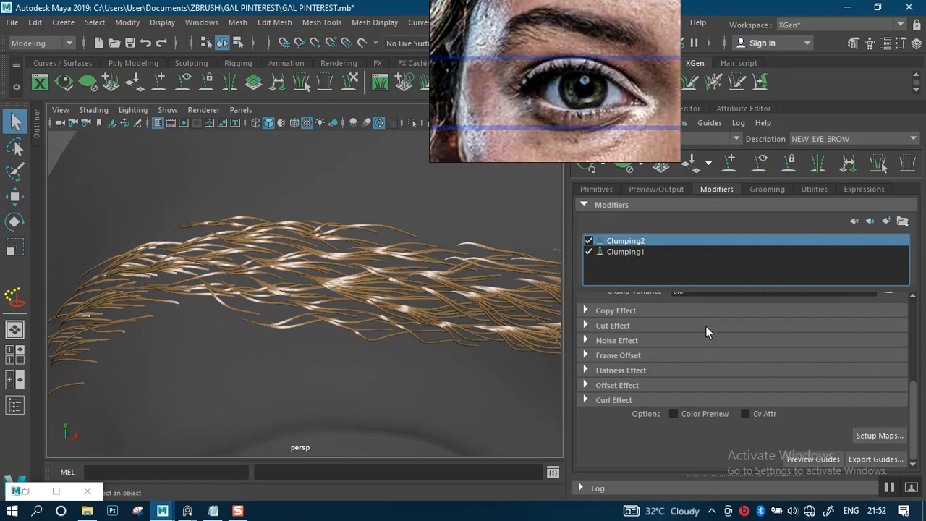
{"action": "left_click_drag", "start_coordinate": [915, 418], "coordinate": [902, 339]}
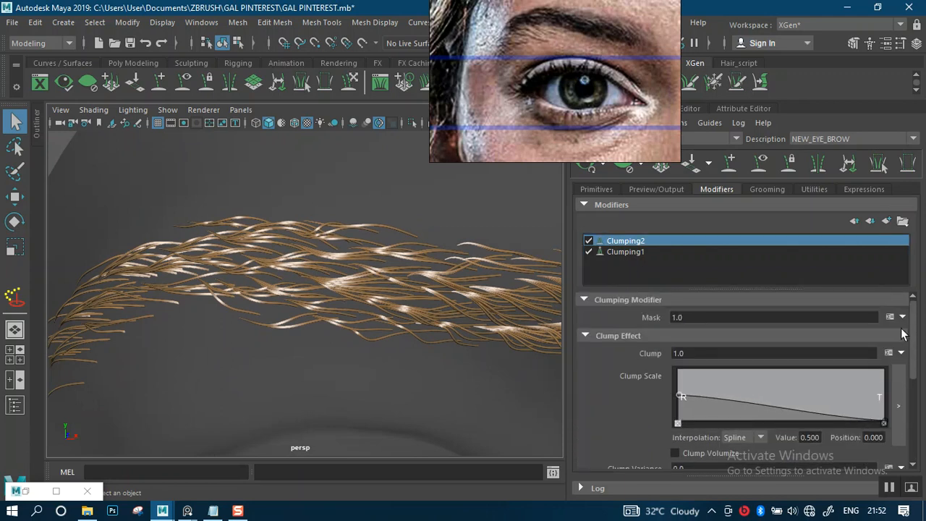
{"action": "left_click", "coordinate": [883, 423]}
{"action": "right_click_drag", "start_coordinate": [443, 307], "coordinate": [361, 253], "text": "alt"}
{"action": "left_click_drag", "start_coordinate": [362, 253], "coordinate": [397, 282], "text": "alt"}
{"action": "right_click_drag", "start_coordinate": [398, 282], "coordinate": [507, 387], "text": "alt"}
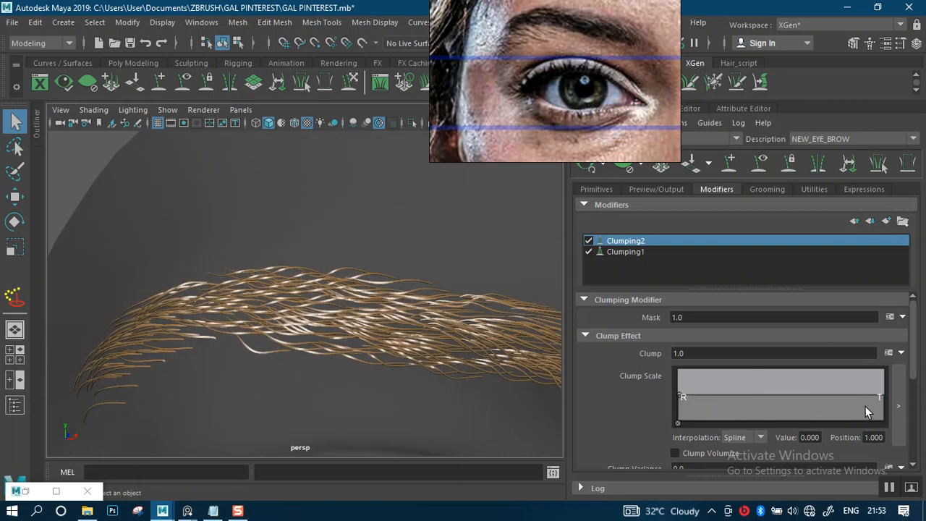
{"action": "mouse_move", "coordinate": [882, 394]}
{"action": "left_mouse_down"}
{"action": "mouse_move", "coordinate": [882, 404]}
{"action": "mouse_move", "coordinate": [884, 389]}
{"action": "left_mouse_up"}
{"action": "left_click_drag", "start_coordinate": [749, 392], "coordinate": [755, 400]}
Disable and re-enable Clumping1 and Clumping2 in turn to compare their effect on the eyebrow hairs.
{"action": "right_click_drag", "start_coordinate": [491, 318], "coordinate": [330, 215], "text": "alt"}
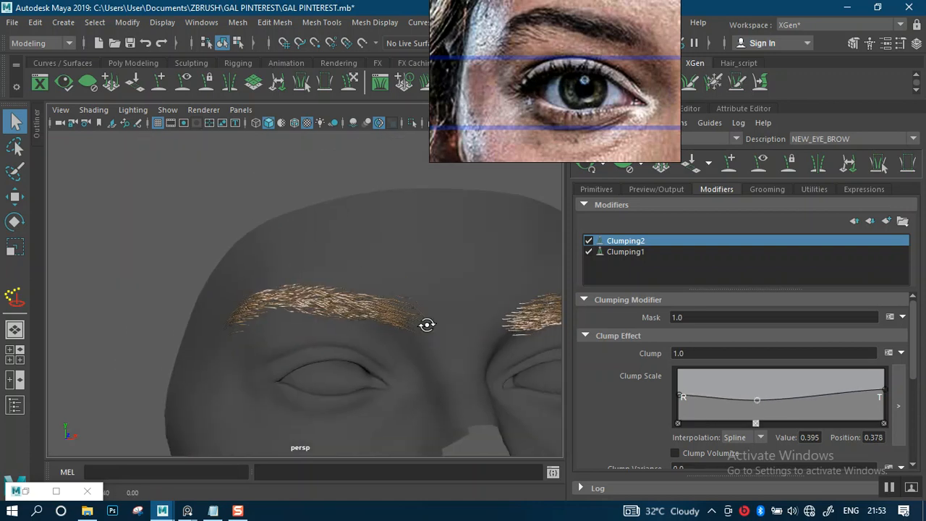
{"action": "left_click_drag", "start_coordinate": [423, 328], "coordinate": [450, 324], "text": "alt"}
{"action": "right_click_drag", "start_coordinate": [398, 306], "coordinate": [429, 388], "text": "alt"}
{"action": "left_click_drag", "start_coordinate": [429, 387], "coordinate": [438, 349], "text": "alt"}
{"action": "left_click", "coordinate": [588, 252]}
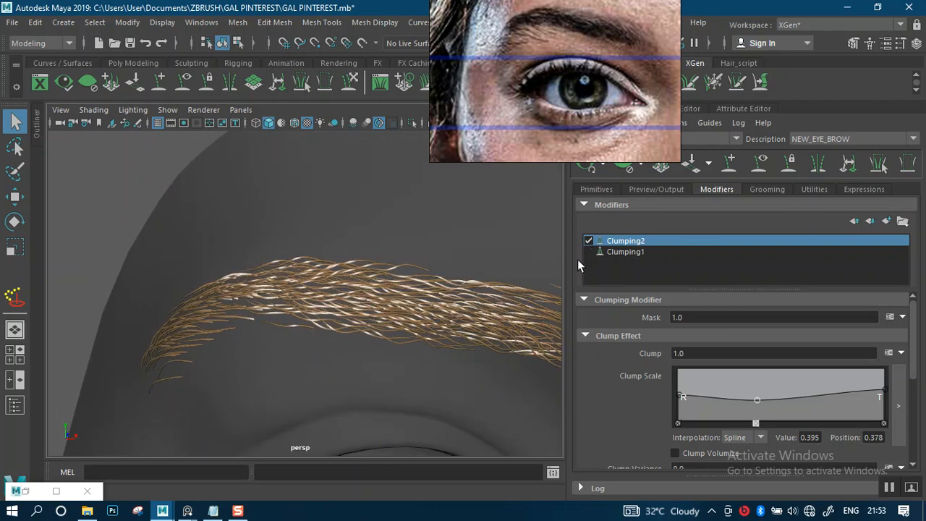
{"action": "right_click_drag", "start_coordinate": [475, 303], "coordinate": [489, 358], "text": "alt"}
{"action": "left_click", "coordinate": [589, 249]}
{"action": "left_click", "coordinate": [588, 251]}
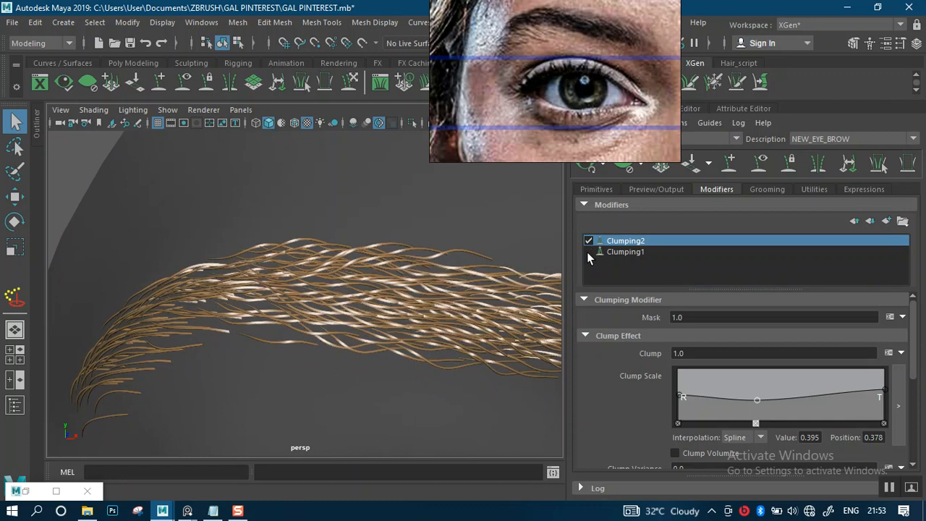
{"action": "left_click", "coordinate": [588, 253]}
{"action": "left_click", "coordinate": [590, 253]}
{"action": "left_click", "coordinate": [590, 252]}
{"action": "left_click", "coordinate": [588, 251]}
{"action": "left_click", "coordinate": [587, 251]}
{"action": "left_click", "coordinate": [588, 242]}
{"action": "left_click", "coordinate": [588, 242]}
{"action": "left_click", "coordinate": [589, 240]}
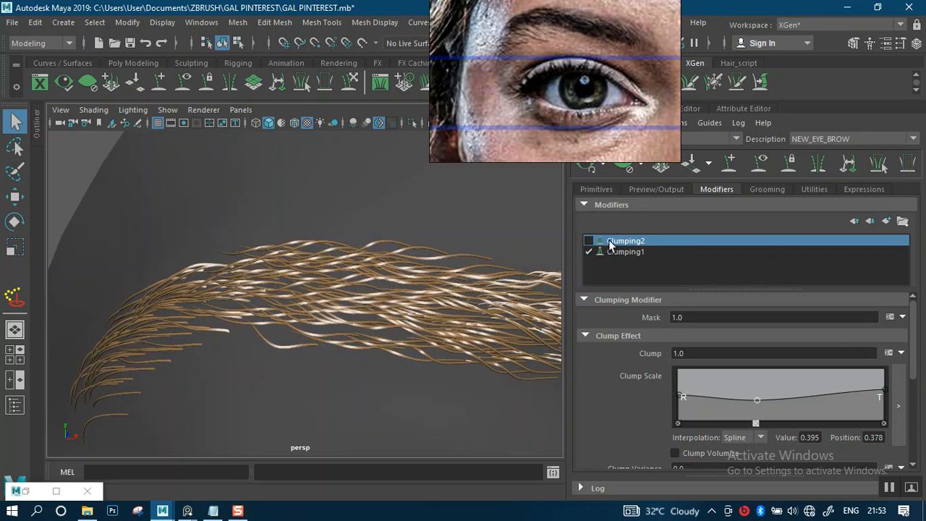
{"action": "left_click", "coordinate": [588, 240]}
Lower Clumping2's Clump Scale tip point to value 0.289, position 0.997, and inspect the eyebrow up close.
{"action": "left_click_drag", "start_coordinate": [880, 391], "coordinate": [883, 404]}
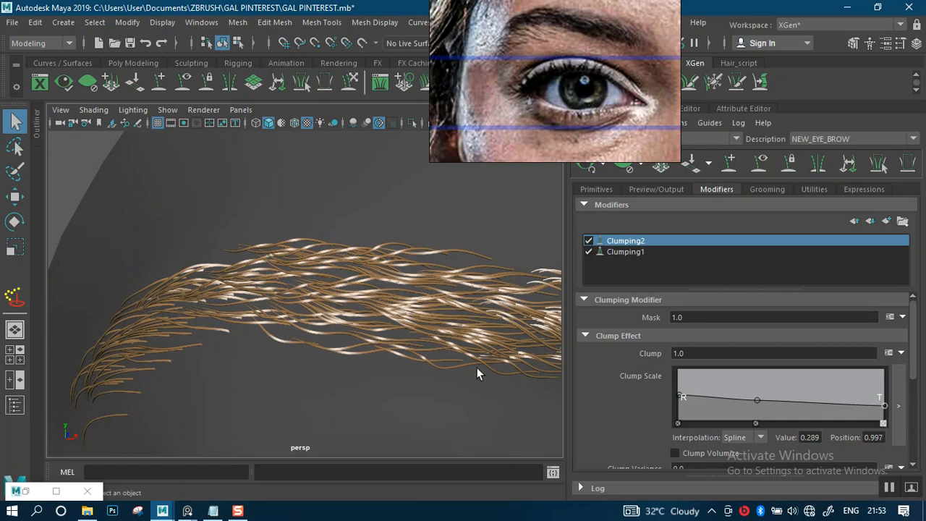
{"action": "scroll", "coordinate": [416, 281], "scroll_direction": "down", "scroll_amount": 6}
{"action": "scroll", "coordinate": [463, 333], "scroll_direction": "up", "scroll_amount": 8}
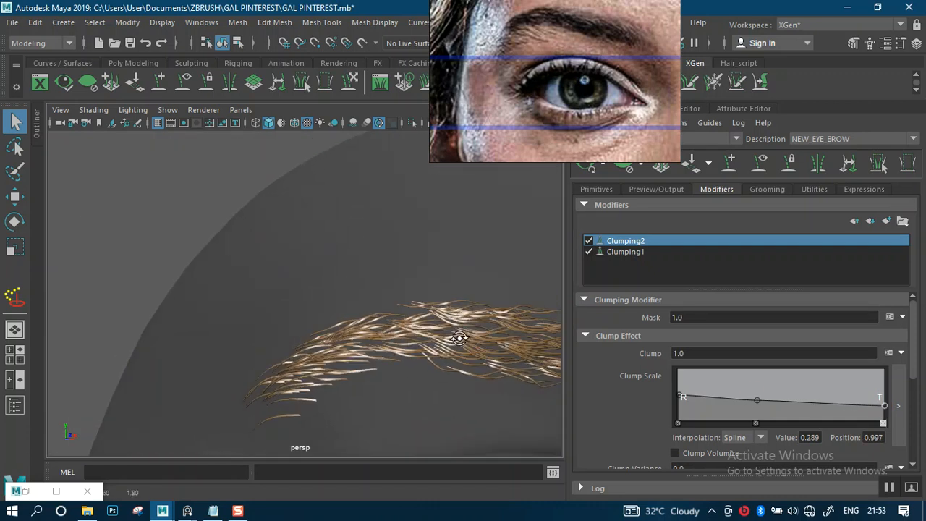
{"action": "scroll", "coordinate": [465, 372], "scroll_direction": "up", "scroll_amount": 5}
{"action": "middle_click_drag", "start_coordinate": [465, 362], "coordinate": [408, 372], "text": "alt"}
{"action": "left_click_drag", "start_coordinate": [553, 340], "coordinate": [546, 292], "text": "alt"}
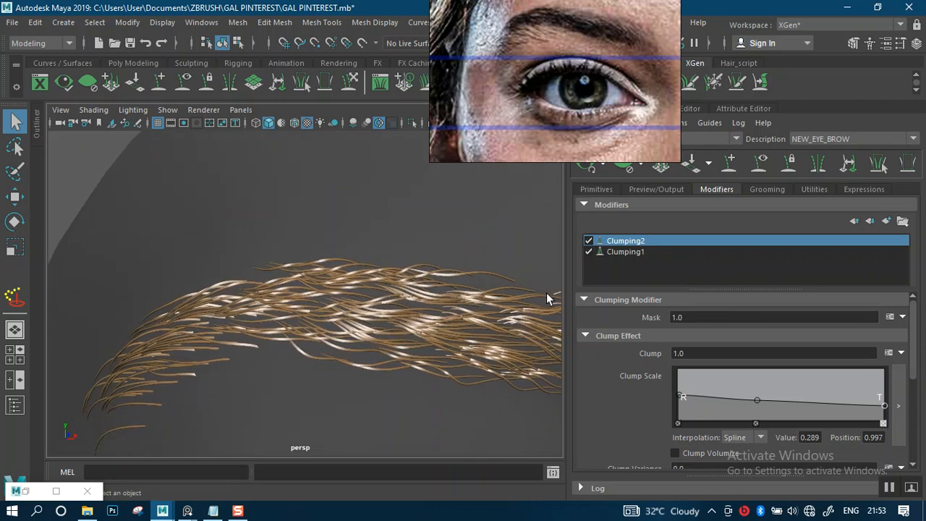
Toggle Clumping1 off and on repeatedly to compare the hairs with and without it.
{"action": "left_click", "coordinate": [588, 250]}
{"action": "left_click", "coordinate": [587, 251]}
{"action": "left_click", "coordinate": [587, 252]}
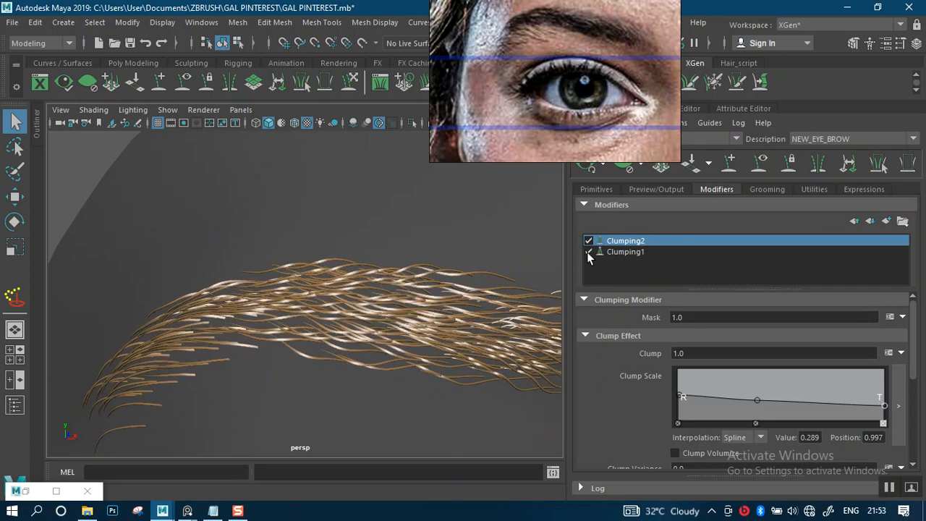
{"action": "left_click", "coordinate": [587, 253]}
{"action": "left_click", "coordinate": [587, 251]}
{"action": "left_click", "coordinate": [588, 251]}
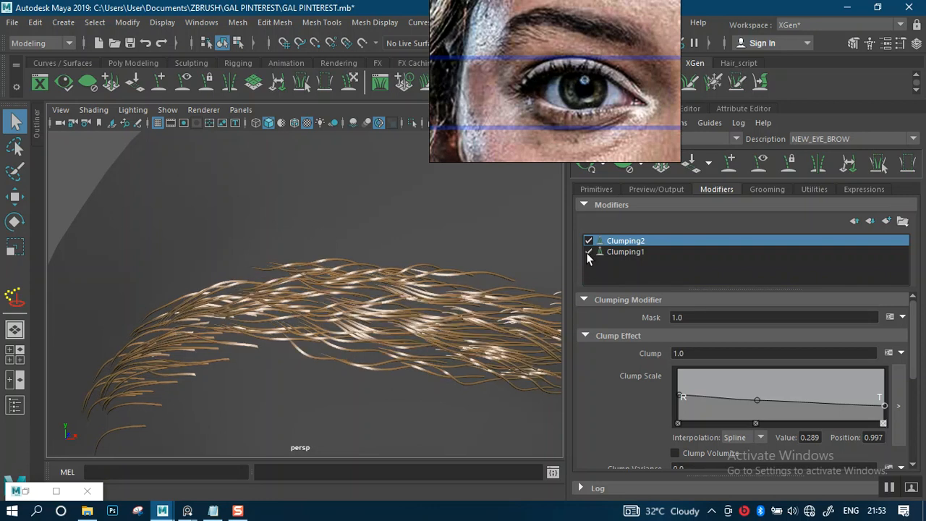
{"action": "left_click_drag", "start_coordinate": [476, 324], "coordinate": [456, 279], "text": "alt"}
Set Clumping2's Clump Scale tip point to value 0.382 and its middle point to value 0.434, position 0.461.
{"action": "left_click", "coordinate": [606, 242]}
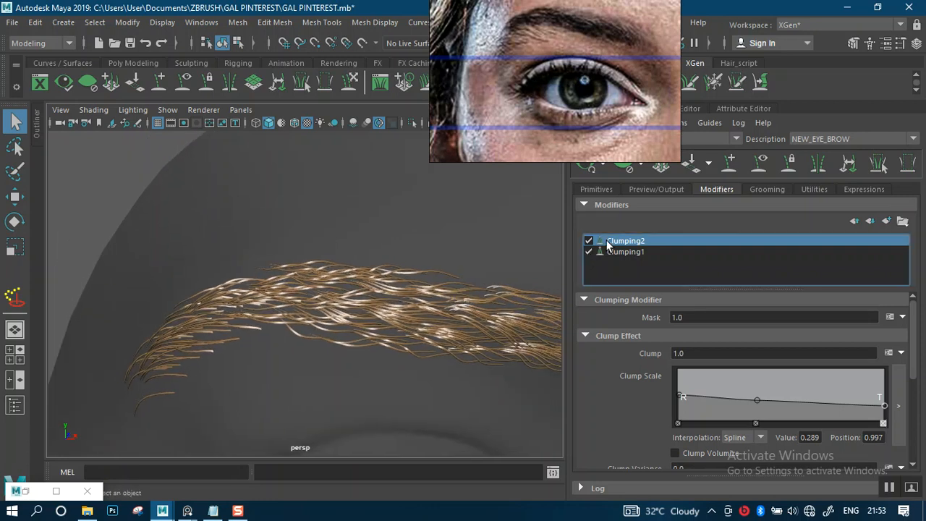
{"action": "scroll", "coordinate": [433, 362], "scroll_direction": "up", "scroll_amount": 5}
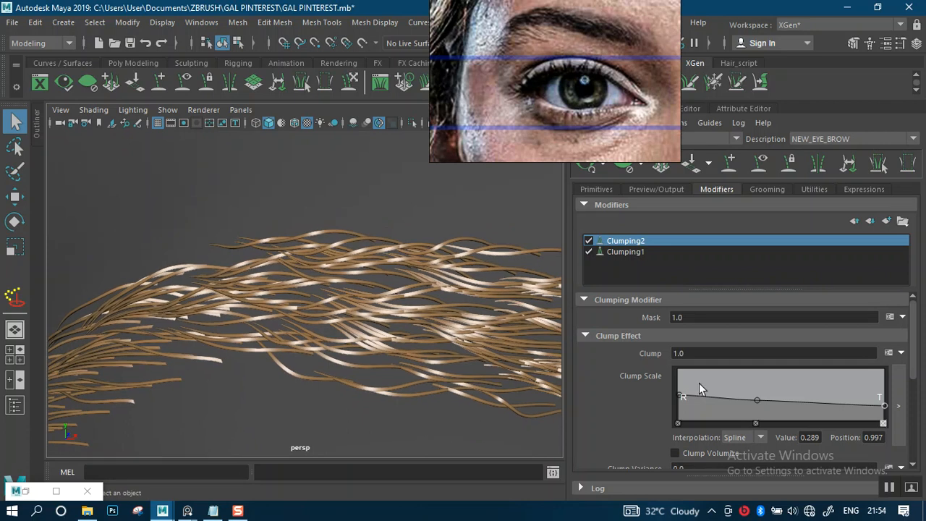
{"action": "left_click_drag", "start_coordinate": [884, 405], "coordinate": [884, 399]}
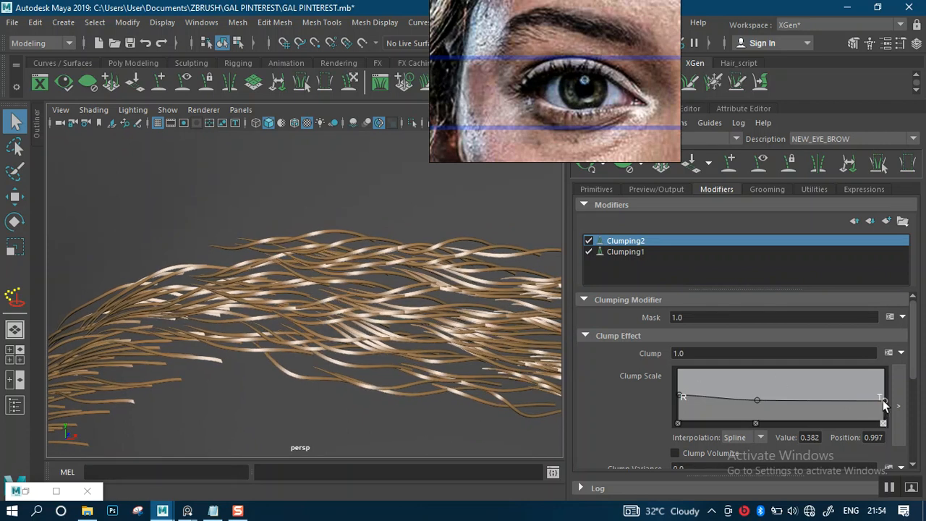
{"action": "mouse_move", "coordinate": [756, 400]}
{"action": "left_mouse_down"}
{"action": "mouse_move", "coordinate": [800, 405]}
{"action": "mouse_move", "coordinate": [773, 398]}
{"action": "left_mouse_up"}
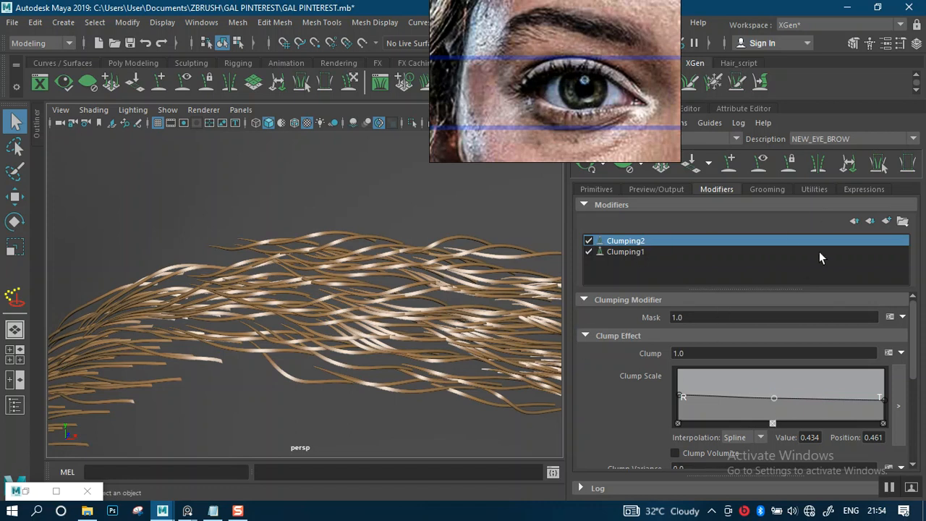
Examine the clumped eyebrow from several angles and distances against the reference photo.
{"action": "scroll", "coordinate": [456, 300], "scroll_direction": "down", "scroll_amount": 10}
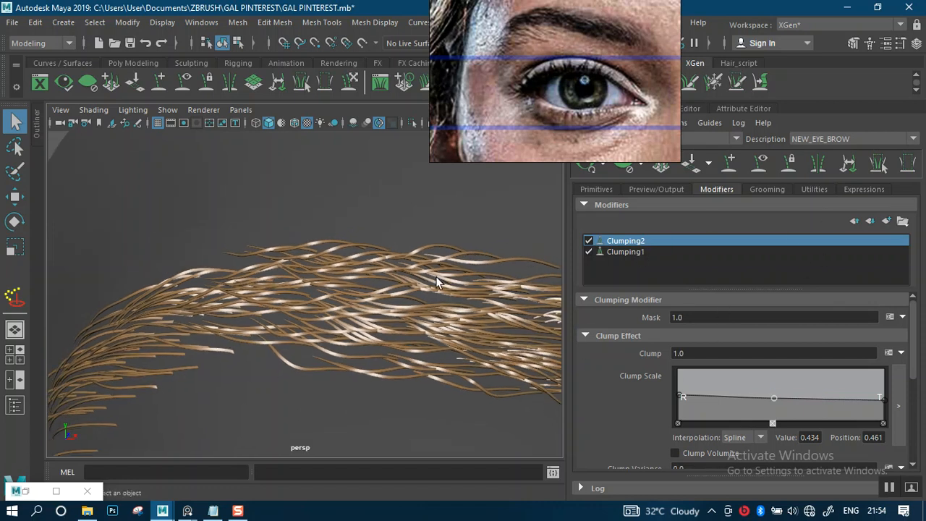
{"action": "scroll", "coordinate": [444, 280], "scroll_direction": "down", "scroll_amount": 4}
{"action": "left_click_drag", "start_coordinate": [445, 282], "coordinate": [403, 304], "text": "alt"}
{"action": "middle_click_drag", "start_coordinate": [413, 283], "coordinate": [307, 268], "text": "alt"}
{"action": "right_click_drag", "start_coordinate": [383, 304], "coordinate": [452, 334], "text": "alt"}
{"action": "left_click_drag", "start_coordinate": [454, 307], "coordinate": [407, 314], "text": "alt"}
{"action": "right_click_drag", "start_coordinate": [407, 313], "coordinate": [494, 288], "text": "alt"}
{"action": "middle_click_drag", "start_coordinate": [438, 322], "coordinate": [387, 370], "text": "alt"}
{"action": "right_click_drag", "start_coordinate": [502, 307], "coordinate": [527, 297], "text": "alt"}
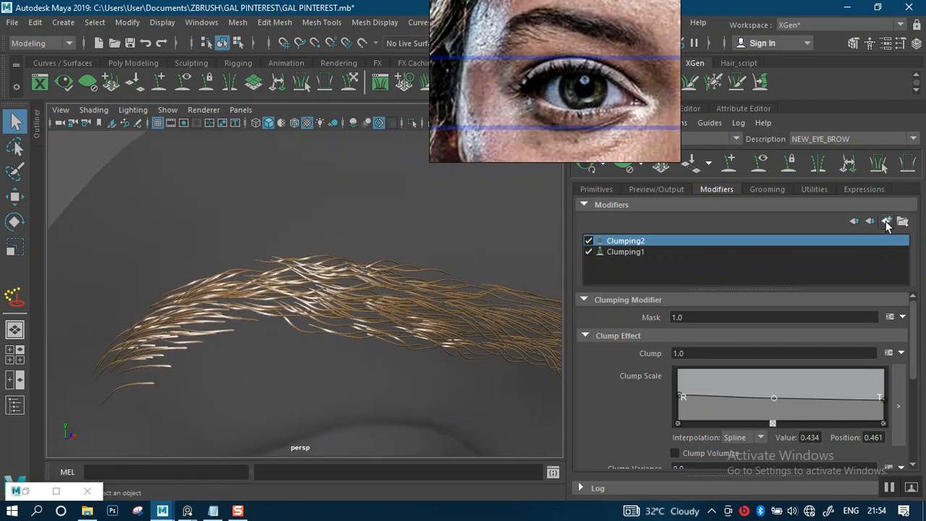
Add a Noise modifier to the eyebrow description.
{"action": "left_click", "coordinate": [887, 222]}
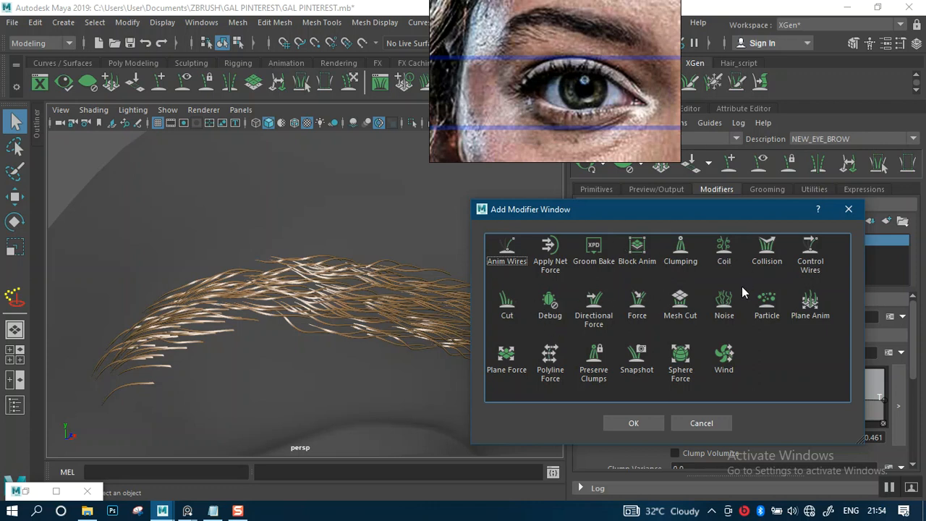
{"action": "left_click", "coordinate": [726, 305]}
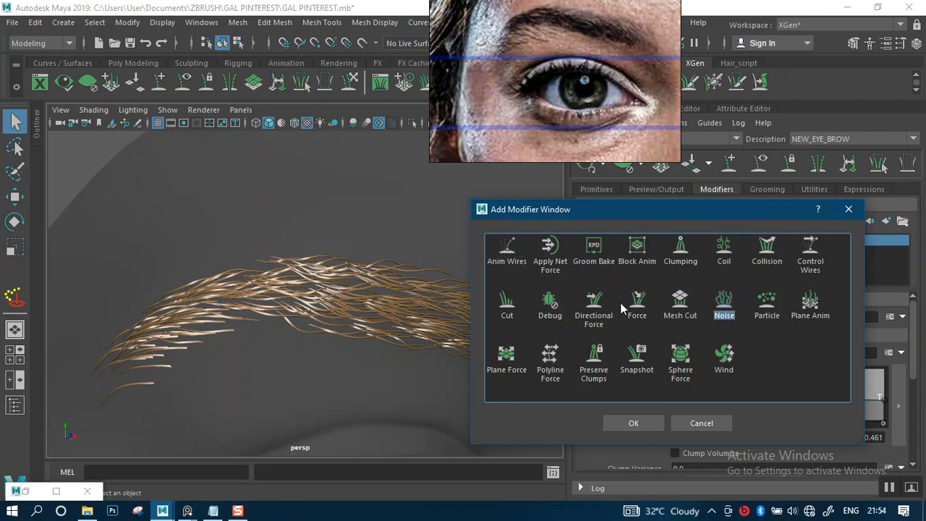
{"action": "left_click", "coordinate": [632, 424]}
{"action": "right_click_drag", "start_coordinate": [430, 287], "coordinate": [595, 323], "text": "alt"}
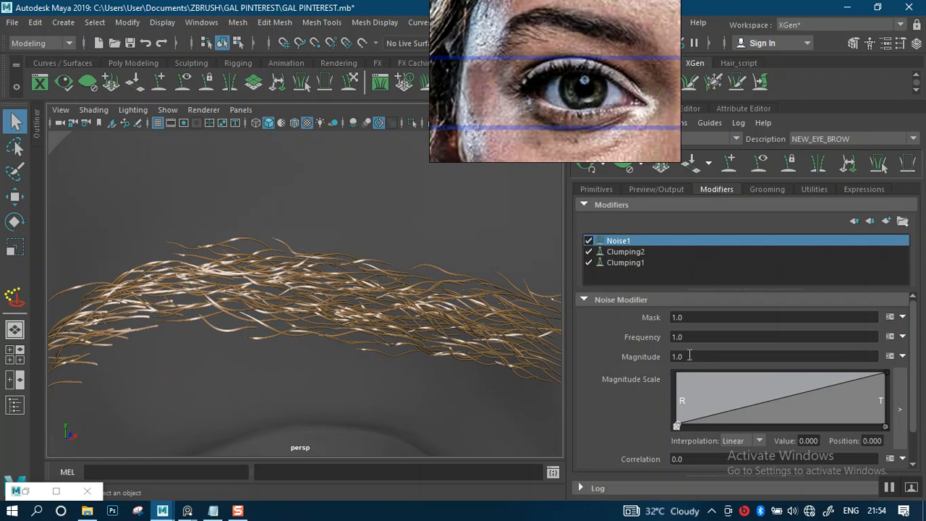
Lower the noise Magnitude Scale's tip point to value 0.434 and add a middle point at value 0.513, position 0.386.
{"action": "left_click_drag", "start_coordinate": [687, 353], "coordinate": [667, 359]}
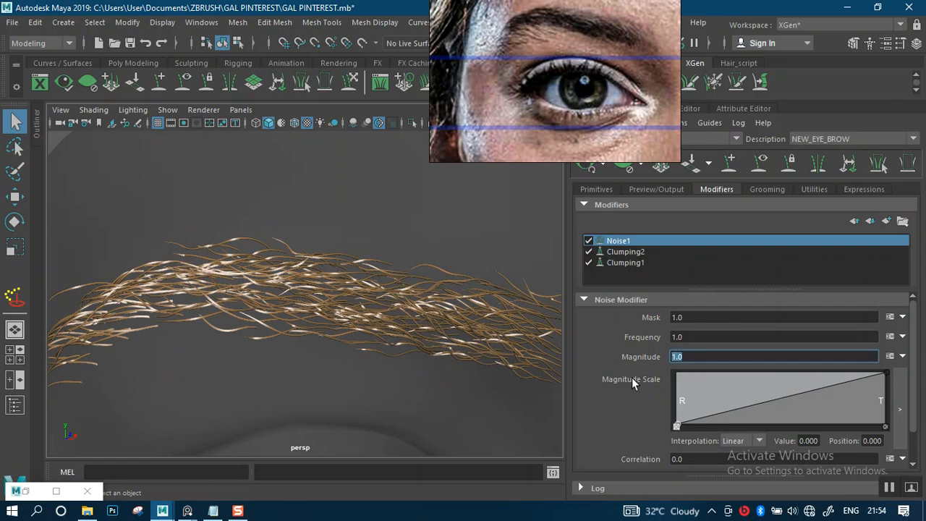
{"action": "mouse_move", "coordinate": [466, 327]}
{"action": "right_mouse_down", "text": "alt"}
{"action": "mouse_move", "coordinate": [464, 338]}
{"action": "mouse_move", "coordinate": [475, 337]}
{"action": "right_mouse_up", "text": "alt"}
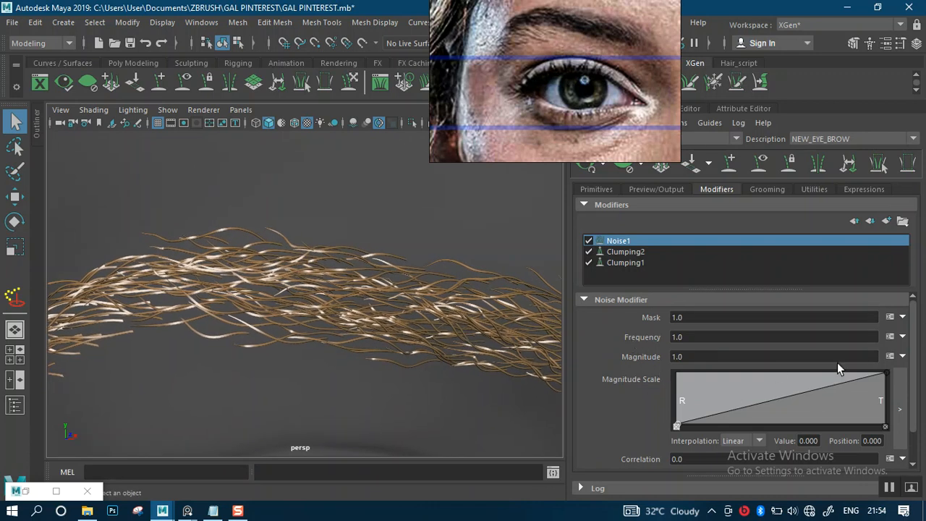
{"action": "left_click_drag", "start_coordinate": [883, 376], "coordinate": [888, 406]}
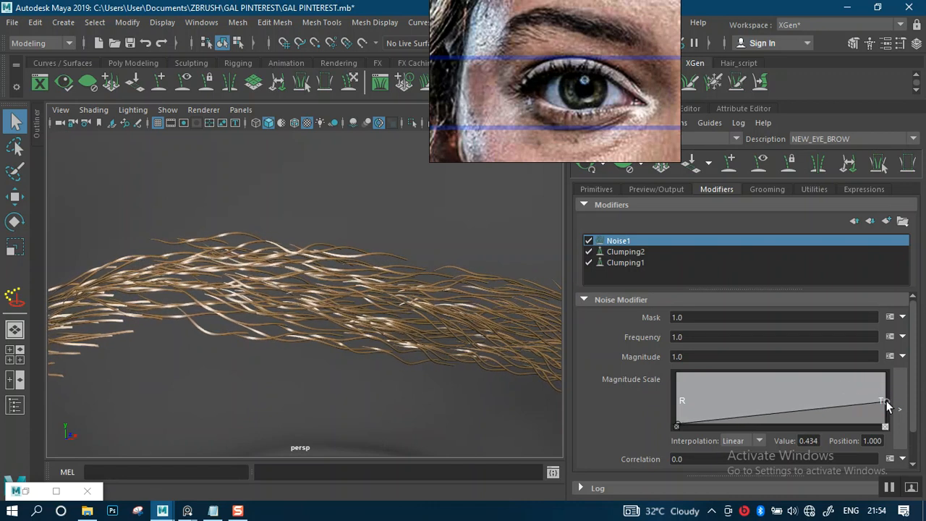
{"action": "left_click_drag", "start_coordinate": [757, 412], "coordinate": [758, 397]}
Check the noise across the eyebrow and lower the Magnitude Scale's middle point to value 0.382, position 0.383.
{"action": "scroll", "coordinate": [406, 215], "scroll_direction": "down", "scroll_amount": 5}
{"action": "scroll", "coordinate": [407, 215], "scroll_direction": "down", "scroll_amount": 3}
{"action": "left_click_drag", "start_coordinate": [418, 329], "coordinate": [392, 322], "text": "alt"}
{"action": "scroll", "coordinate": [455, 316], "scroll_direction": "up", "scroll_amount": 6}
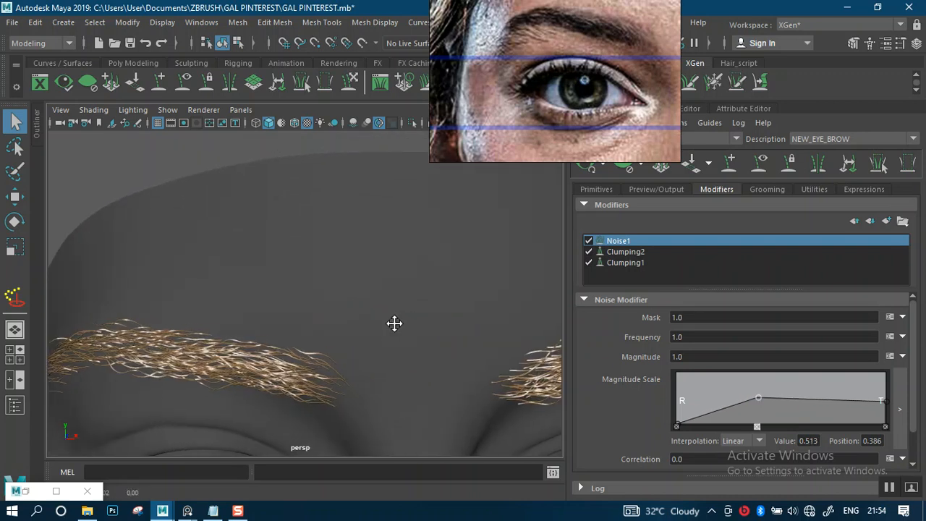
{"action": "middle_click_drag", "start_coordinate": [393, 323], "coordinate": [445, 288], "text": "alt"}
{"action": "left_click_drag", "start_coordinate": [446, 288], "coordinate": [476, 299], "text": "alt"}
{"action": "scroll", "coordinate": [441, 313], "scroll_direction": "up", "scroll_amount": 4}
{"action": "right_click_drag", "start_coordinate": [476, 299], "coordinate": [494, 333], "text": "alt"}
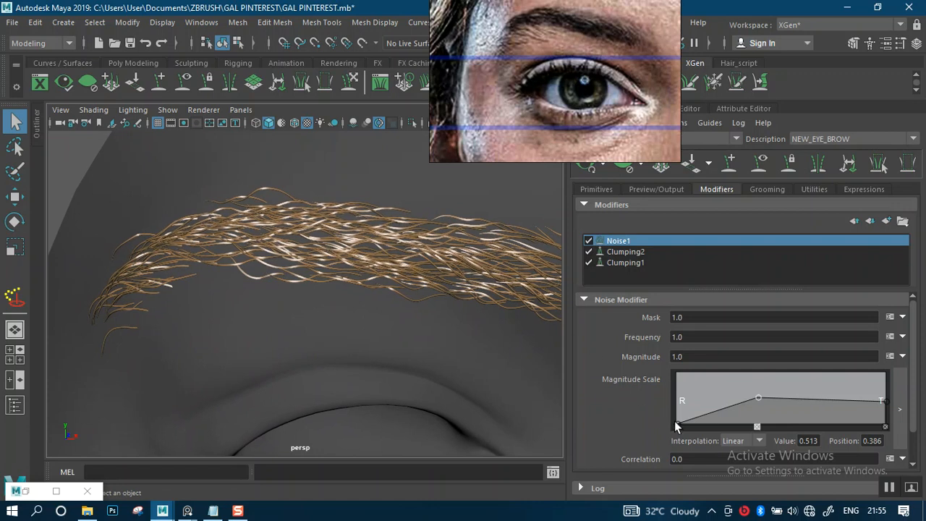
{"action": "left_click_drag", "start_coordinate": [761, 397], "coordinate": [757, 404]}
{"action": "left_click", "coordinate": [762, 428]}
Switch Clumping2 and Clumping1 off and on in turn to compare their effect beneath the noise.
{"action": "left_click", "coordinate": [589, 252]}
{"action": "left_click", "coordinate": [588, 252]}
{"action": "left_click", "coordinate": [587, 261]}
{"action": "left_click", "coordinate": [588, 261]}
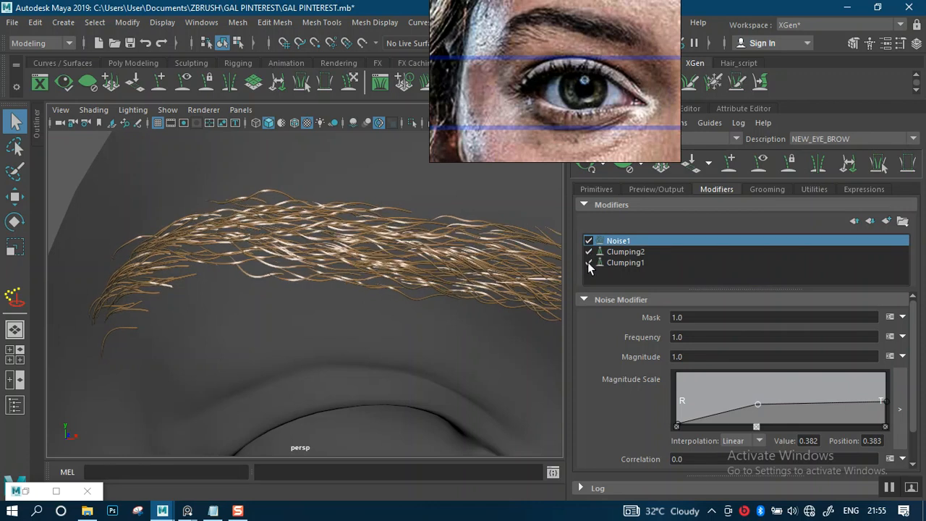
{"action": "left_click", "coordinate": [587, 262]}
{"action": "left_click", "coordinate": [588, 263]}
{"action": "left_click", "coordinate": [588, 250]}
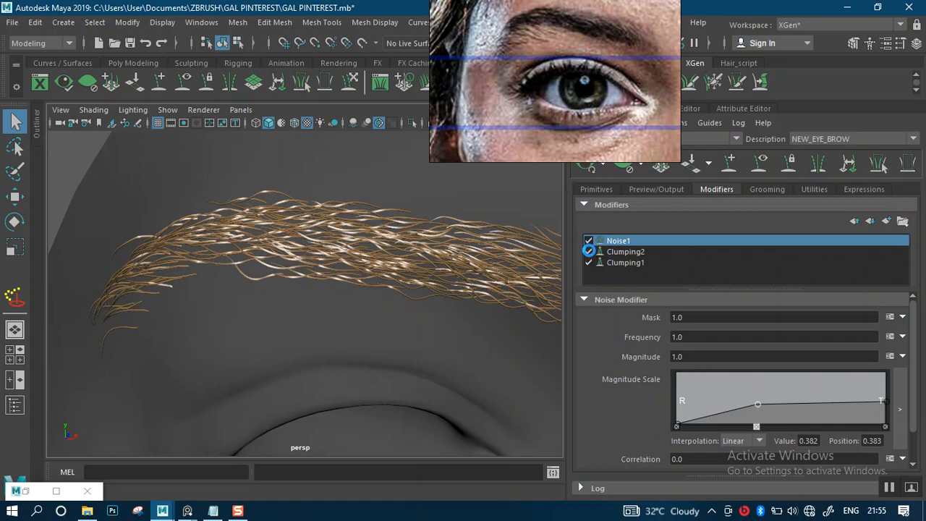
Move the tip point of Clumping1's Clump Scale up to value 0.382 at position 1.000.
{"action": "left_click", "coordinate": [622, 263]}
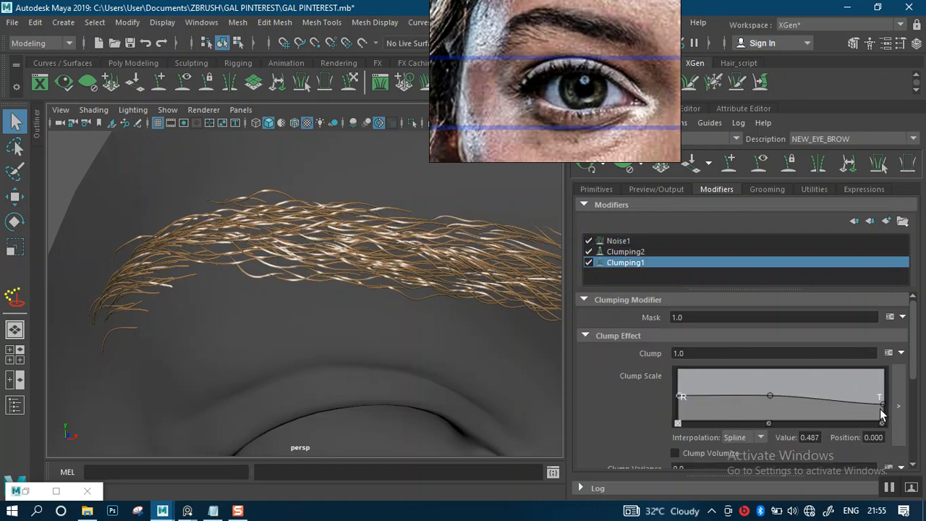
{"action": "mouse_move", "coordinate": [882, 403]}
{"action": "left_mouse_down"}
{"action": "mouse_move", "coordinate": [883, 415]}
{"action": "mouse_move", "coordinate": [881, 378]}
{"action": "mouse_move", "coordinate": [884, 408]}
{"action": "mouse_move", "coordinate": [884, 399]}
{"action": "left_mouse_up"}
{"action": "right_click_drag", "start_coordinate": [369, 291], "coordinate": [407, 308], "text": "alt"}
{"action": "mouse_move", "coordinate": [407, 308]}
{"action": "middle_mouse_down", "text": "alt"}
{"action": "mouse_move", "coordinate": [415, 312]}
{"action": "mouse_move", "coordinate": [394, 301]}
{"action": "middle_mouse_up", "text": "alt"}
{"action": "right_click_drag", "start_coordinate": [394, 301], "coordinate": [409, 321], "text": "alt"}
{"action": "left_click_drag", "start_coordinate": [409, 321], "coordinate": [413, 281], "text": "alt"}
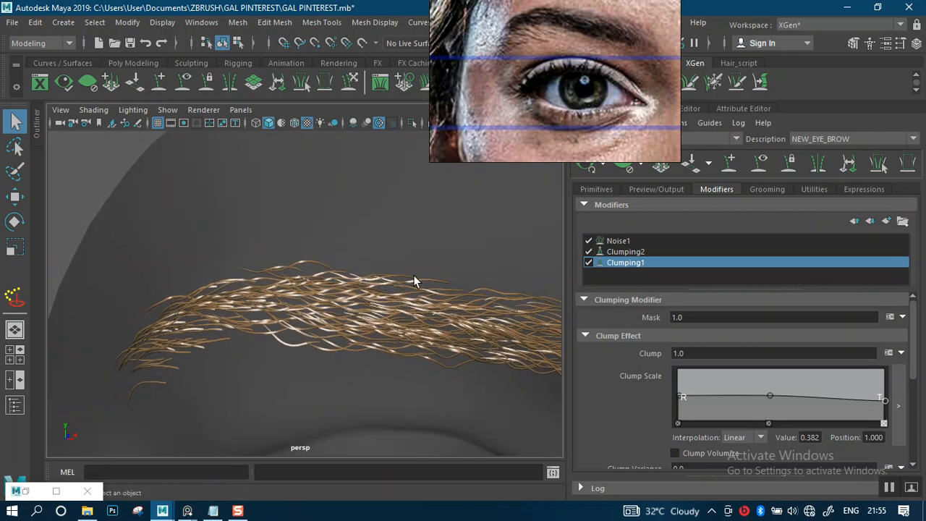
Switch Noise1 off and on over the close-up eyebrow hairs to compare its effect.
{"action": "left_click", "coordinate": [615, 241]}
{"action": "left_click_drag", "start_coordinate": [417, 320], "coordinate": [473, 329], "text": "alt"}
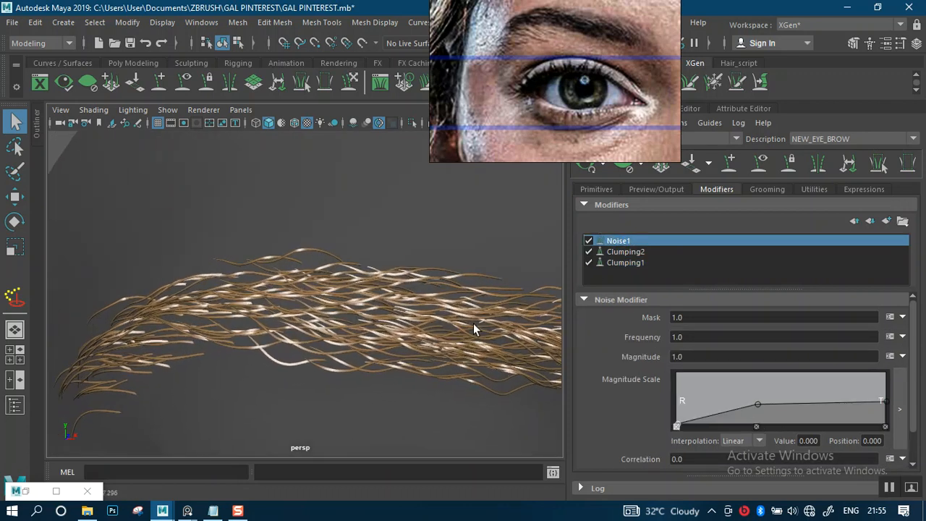
{"action": "left_click", "coordinate": [586, 241]}
{"action": "left_click", "coordinate": [588, 241]}
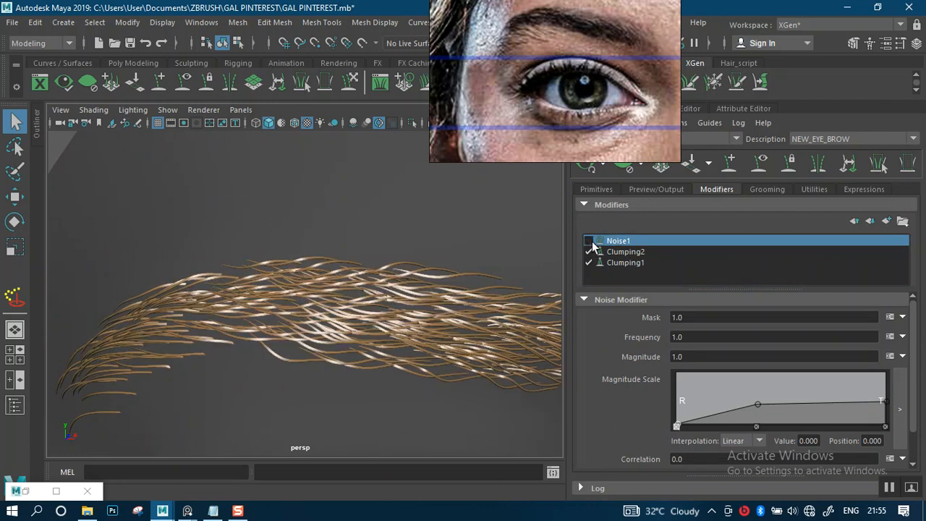
{"action": "left_click", "coordinate": [589, 241]}
Set the Noise1 modifier's Mask to 0.5.
{"action": "right_click_drag", "start_coordinate": [445, 335], "coordinate": [465, 353], "text": "alt"}
{"action": "left_click_drag", "start_coordinate": [465, 334], "coordinate": [452, 340], "text": "alt"}
{"action": "left_click", "coordinate": [692, 317]}
{"action": "type", "text": "0"}
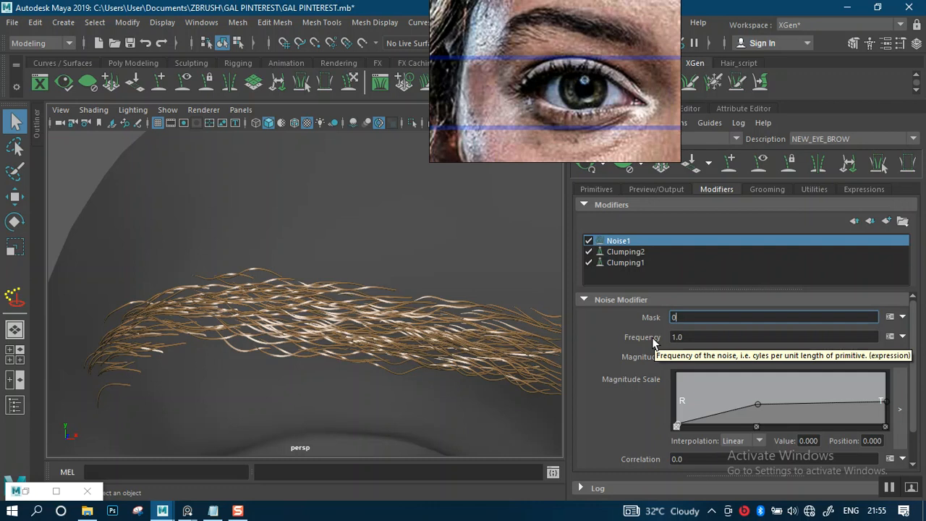
{"action": "type", "text": ".5"}
{"action": "key", "text": "Return"}
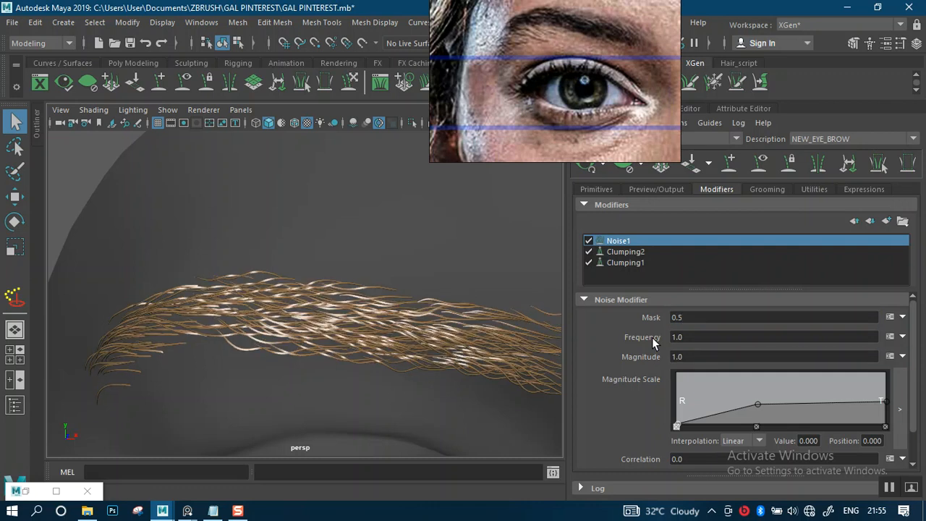
Compare the whole eyebrow with Noise1 off and on from several angles and distances at the reduced mask.
{"action": "scroll", "coordinate": [402, 302], "scroll_direction": "down", "scroll_amount": 3}
{"action": "left_click_drag", "start_coordinate": [403, 302], "coordinate": [415, 295], "text": "alt"}
{"action": "left_click", "coordinate": [589, 240]}
{"action": "left_click", "coordinate": [589, 241]}
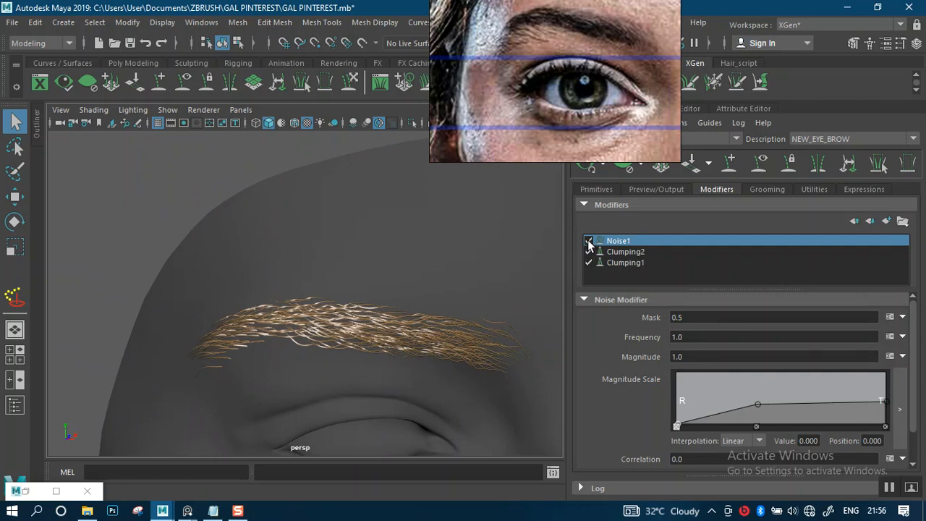
{"action": "left_click", "coordinate": [589, 242]}
{"action": "left_click", "coordinate": [589, 241]}
{"action": "left_click", "coordinate": [588, 242]}
{"action": "left_click_drag", "start_coordinate": [417, 307], "coordinate": [433, 319], "text": "alt"}
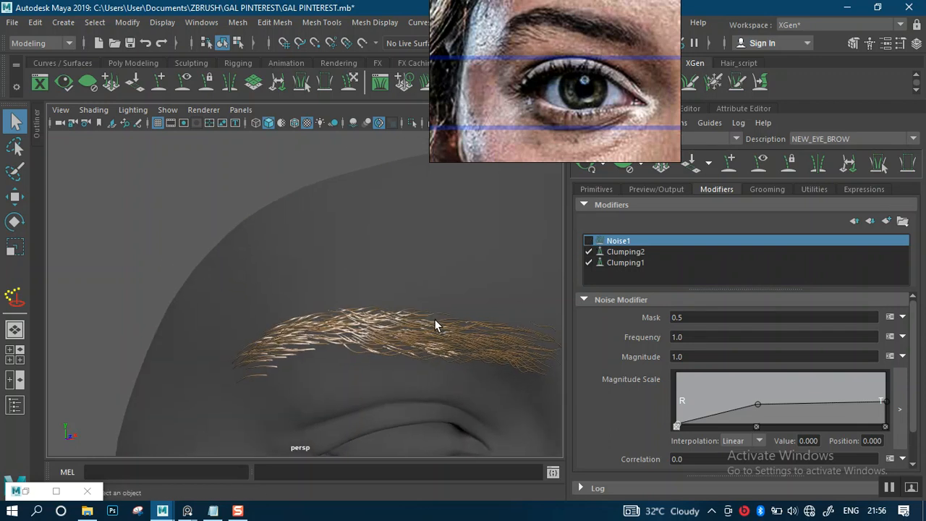
{"action": "middle_click_drag", "start_coordinate": [434, 319], "coordinate": [277, 314], "text": "alt"}
{"action": "scroll", "coordinate": [465, 269], "scroll_direction": "down", "scroll_amount": 4}
{"action": "left_click_drag", "start_coordinate": [466, 270], "coordinate": [405, 281], "text": "alt"}
{"action": "scroll", "coordinate": [434, 304], "scroll_direction": "up", "scroll_amount": 4}
{"action": "scroll", "coordinate": [457, 321], "scroll_direction": "down", "scroll_amount": 4}
{"action": "left_click", "coordinate": [588, 241]}
{"action": "scroll", "coordinate": [426, 286], "scroll_direction": "down", "scroll_amount": 4}
{"action": "left_click_drag", "start_coordinate": [427, 286], "coordinate": [462, 306], "text": "alt"}
{"action": "scroll", "coordinate": [459, 337], "scroll_direction": "up", "scroll_amount": 10}
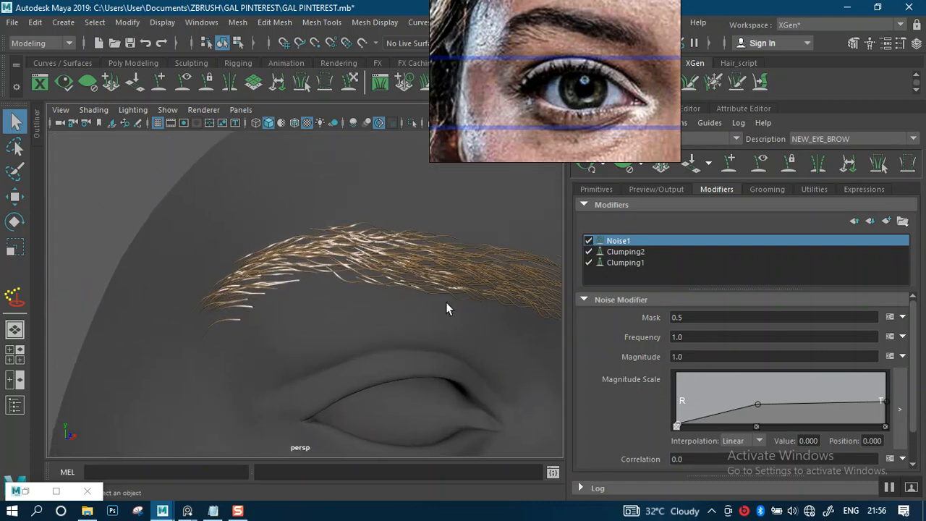
Examine the individual hairs up close while switching Noise1 off and on.
{"action": "left_click_drag", "start_coordinate": [448, 374], "coordinate": [557, 272], "text": "alt"}
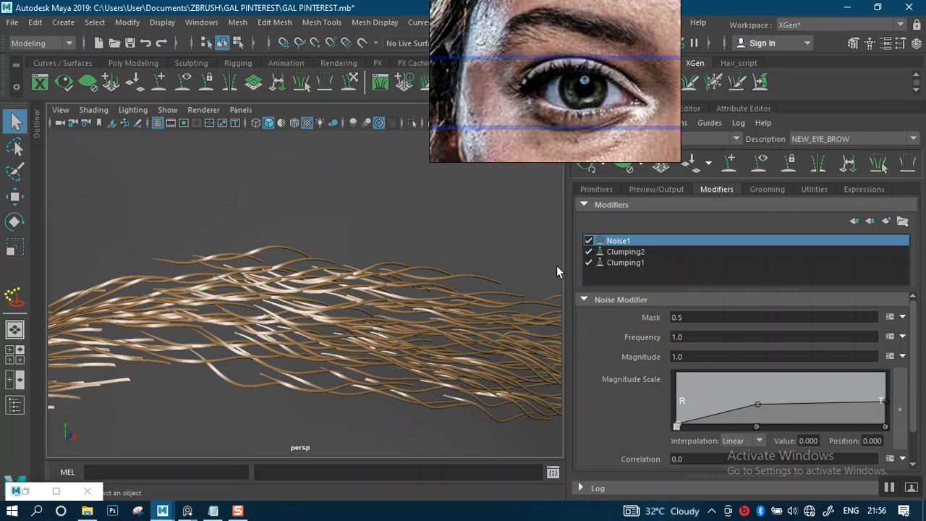
{"action": "left_click", "coordinate": [589, 243]}
{"action": "left_click", "coordinate": [589, 243]}
{"action": "left_click", "coordinate": [589, 242]}
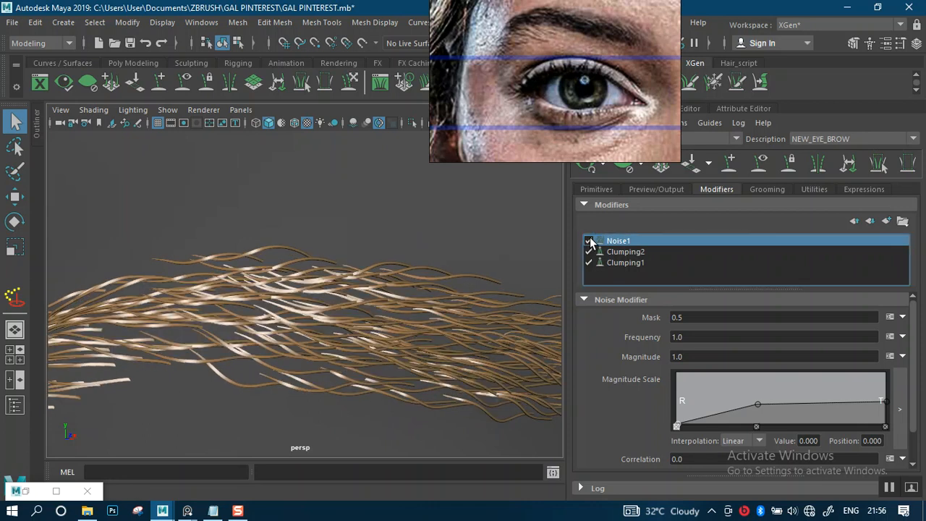
{"action": "left_click", "coordinate": [589, 243]}
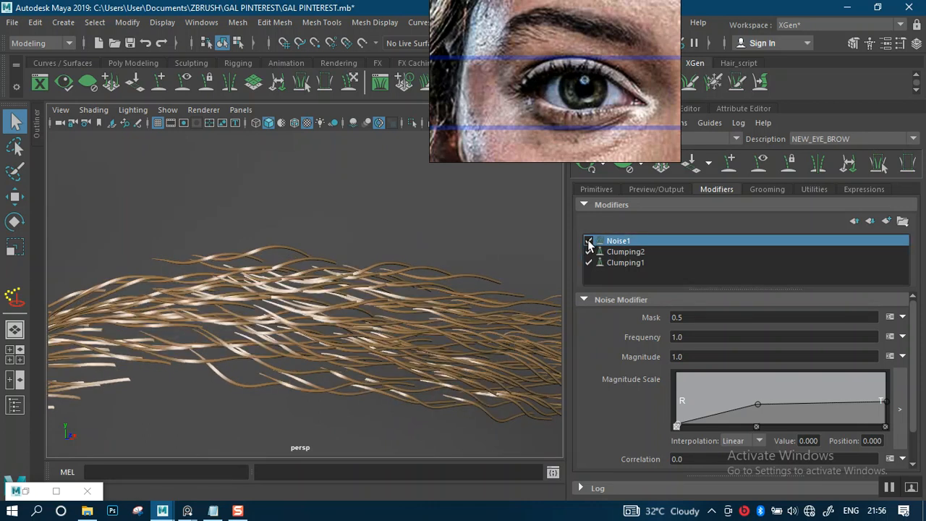
Lower the eyebrow description's primitive Density to 44.37.
{"action": "right_click_drag", "start_coordinate": [512, 315], "coordinate": [442, 281], "text": "alt"}
{"action": "left_click_drag", "start_coordinate": [474, 297], "coordinate": [452, 289], "text": "alt"}
{"action": "left_click", "coordinate": [595, 189]}
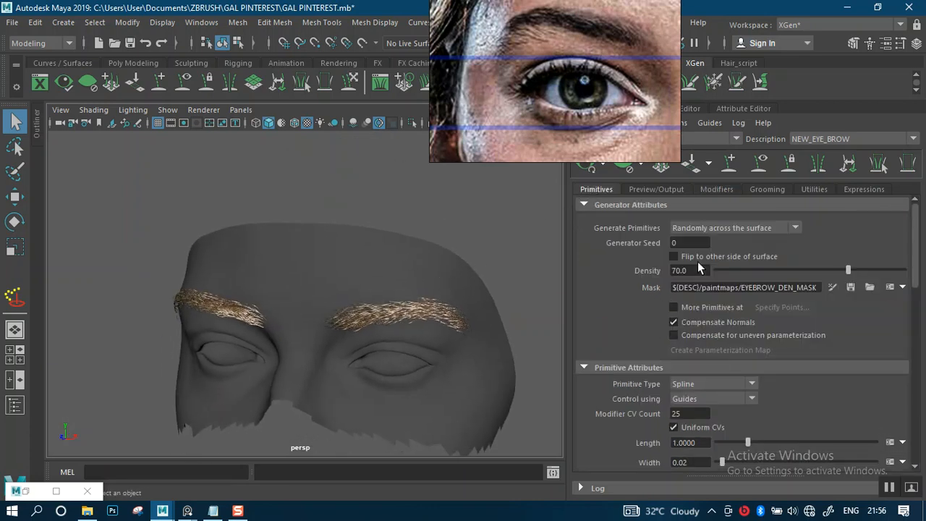
{"action": "mouse_move", "coordinate": [795, 270]}
{"action": "left_mouse_down"}
{"action": "mouse_move", "coordinate": [808, 267]}
{"action": "mouse_move", "coordinate": [800, 269]}
{"action": "left_mouse_up"}
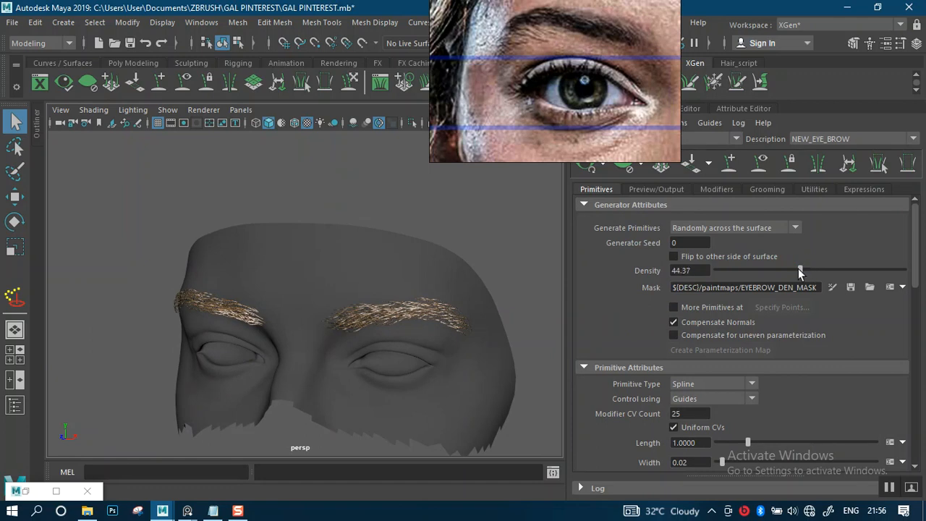
Check the eyebrow's fullness up close and set the primitive Density to 60.005.
{"action": "left_click_drag", "start_coordinate": [390, 340], "coordinate": [444, 326], "text": "alt"}
{"action": "right_click_drag", "start_coordinate": [438, 325], "coordinate": [477, 392], "text": "alt"}
{"action": "left_click_drag", "start_coordinate": [408, 327], "coordinate": [455, 315], "text": "alt"}
{"action": "right_click_drag", "start_coordinate": [439, 308], "coordinate": [471, 296], "text": "alt"}
{"action": "left_click_drag", "start_coordinate": [471, 296], "coordinate": [447, 290], "text": "alt"}
{"action": "middle_click_drag", "start_coordinate": [447, 291], "coordinate": [415, 307], "text": "alt"}
{"action": "left_click_drag", "start_coordinate": [802, 269], "coordinate": [829, 269]}
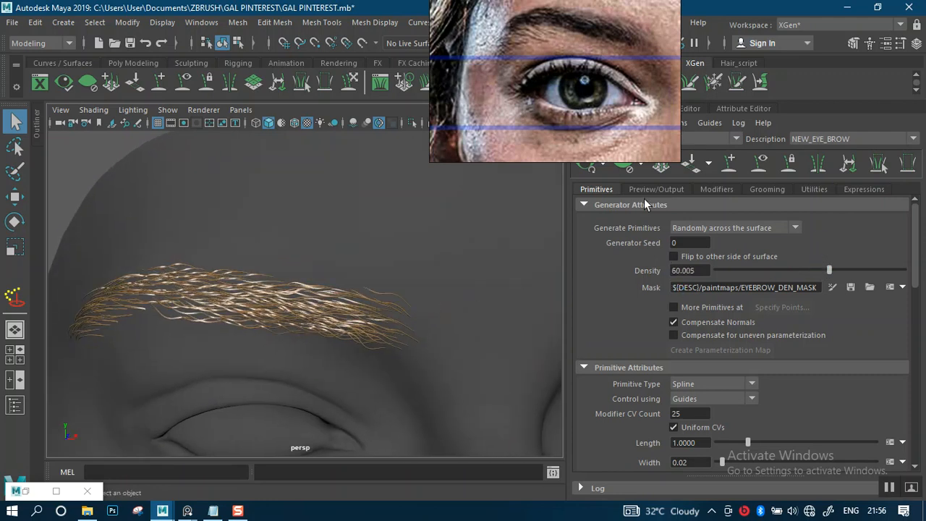
Add a Cut modifier to the eyebrow description's modifier stack.
{"action": "left_click", "coordinate": [716, 190]}
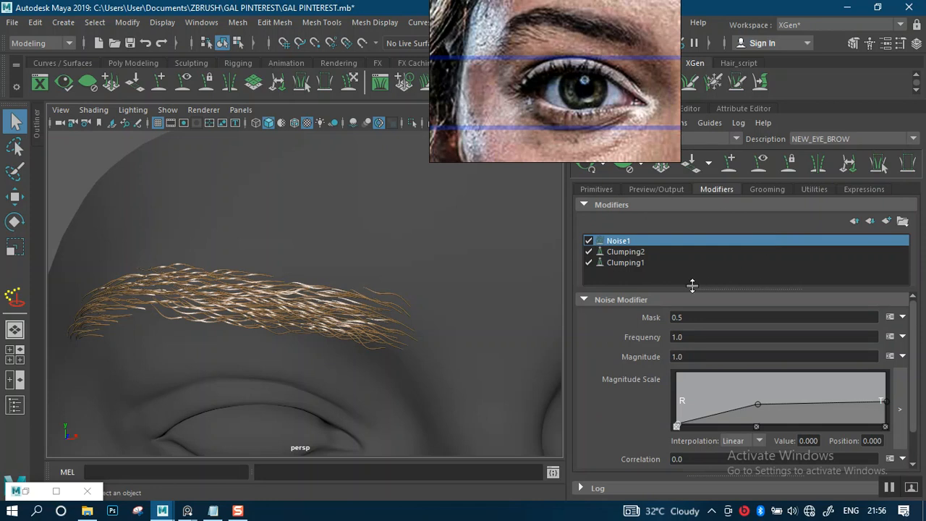
{"action": "mouse_move", "coordinate": [435, 305]}
{"action": "left_mouse_down", "text": "alt"}
{"action": "mouse_move", "coordinate": [382, 320]}
{"action": "mouse_move", "coordinate": [427, 311]}
{"action": "left_mouse_up", "text": "alt"}
{"action": "left_click", "coordinate": [886, 222]}
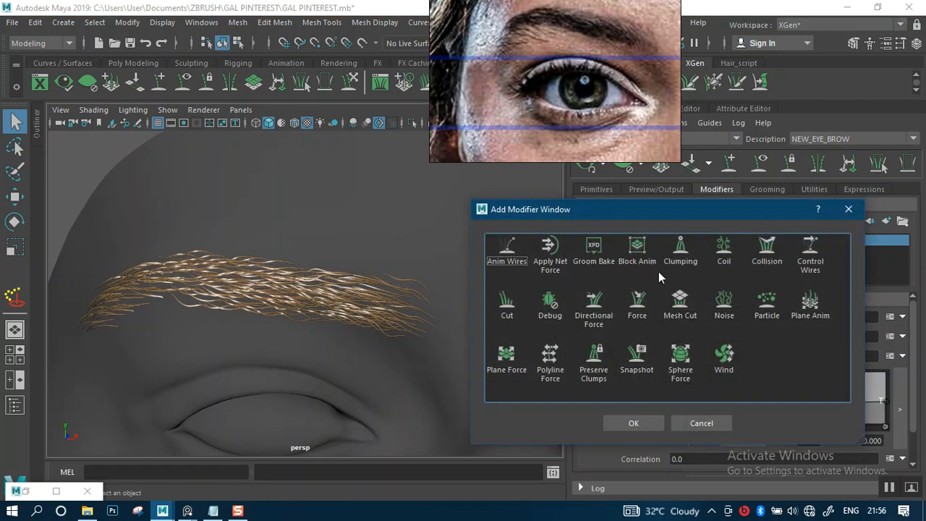
{"action": "left_click", "coordinate": [507, 306]}
{"action": "left_click", "coordinate": [634, 424]}
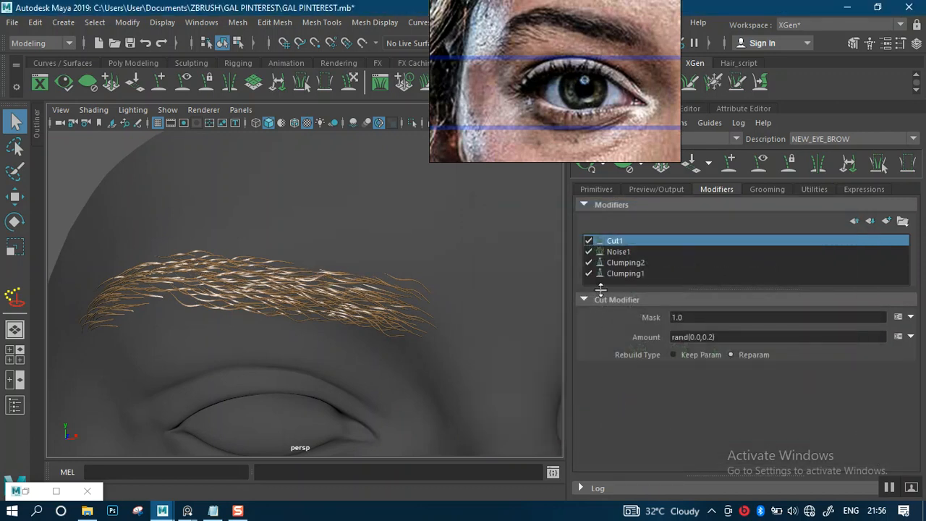
Copy the cut expression from the wecht.txt notes in Notepad and set Cut1's Amount to rand(0.0,0.2)*$cLength in Maya.
{"action": "right_click_drag", "start_coordinate": [385, 280], "coordinate": [390, 307], "text": "alt"}
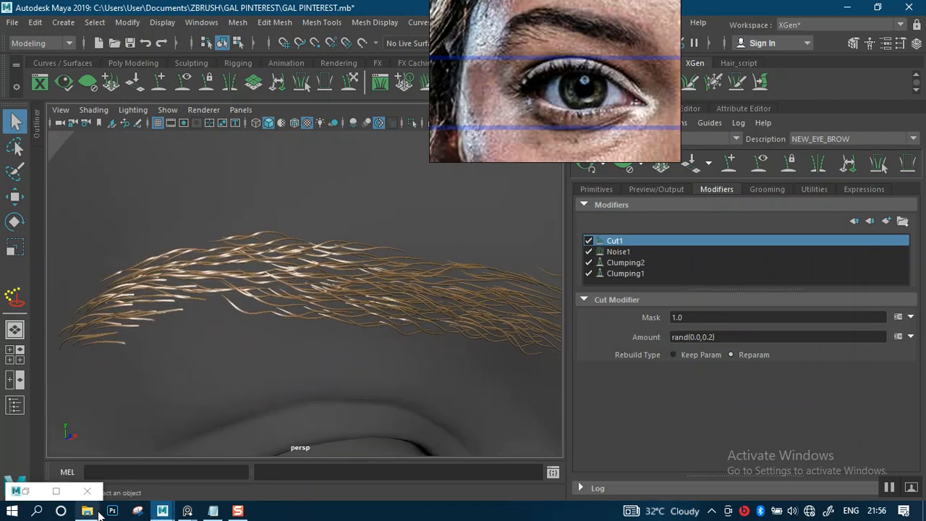
{"action": "left_click", "coordinate": [212, 511]}
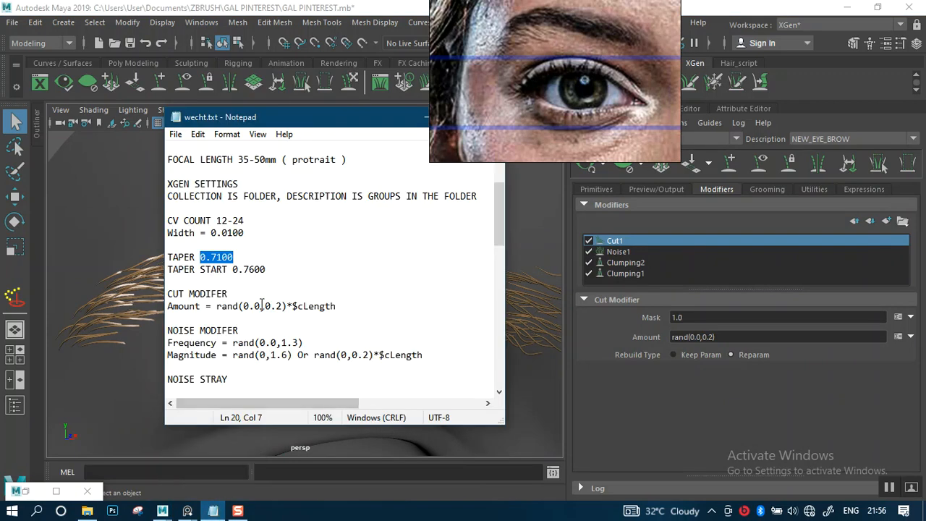
{"action": "mouse_move", "coordinate": [499, 240]}
{"action": "left_mouse_down"}
{"action": "mouse_move", "coordinate": [496, 267]}
{"action": "mouse_move", "coordinate": [497, 255]}
{"action": "left_mouse_up"}
{"action": "left_click_drag", "start_coordinate": [340, 233], "coordinate": [227, 235]}
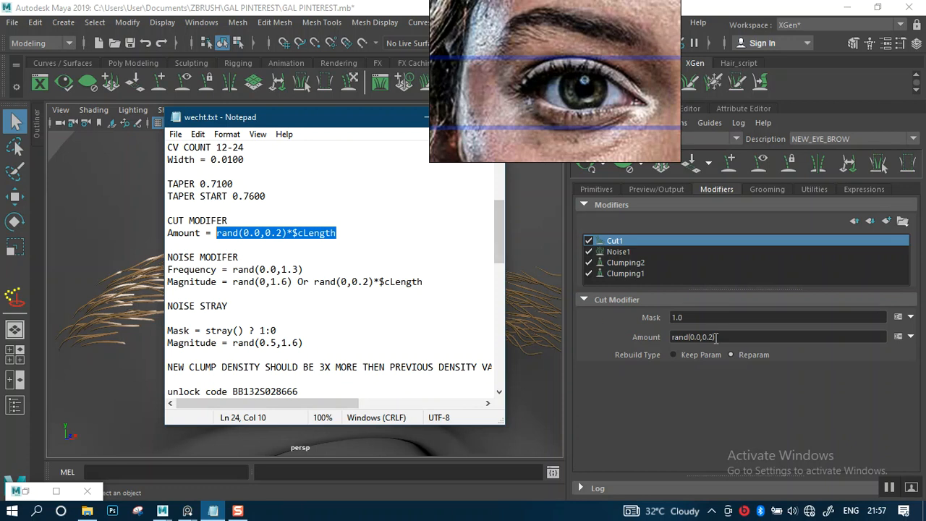
{"action": "left_click_drag", "start_coordinate": [736, 334], "coordinate": [648, 332]}
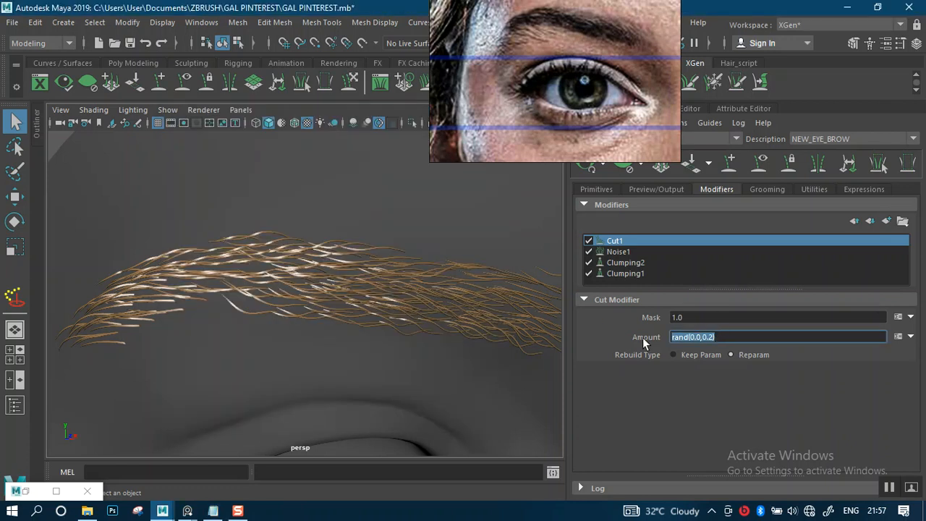
{"action": "key", "text": "ctrl+v"}
{"action": "key", "text": "Return"}
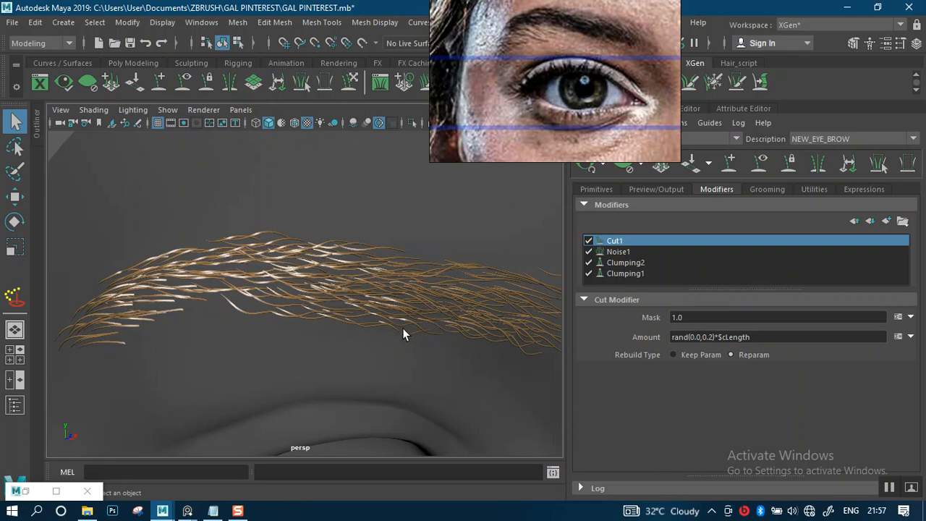
Try a Cut1 Amount of rand(0.0,1)*$cLength and check the hair lengths across the eyebrow.
{"action": "scroll", "coordinate": [405, 337], "scroll_direction": "up", "scroll_amount": 3}
{"action": "left_click", "coordinate": [715, 336]}
{"action": "right_click_drag", "start_coordinate": [457, 329], "coordinate": [680, 317], "text": "alt"}
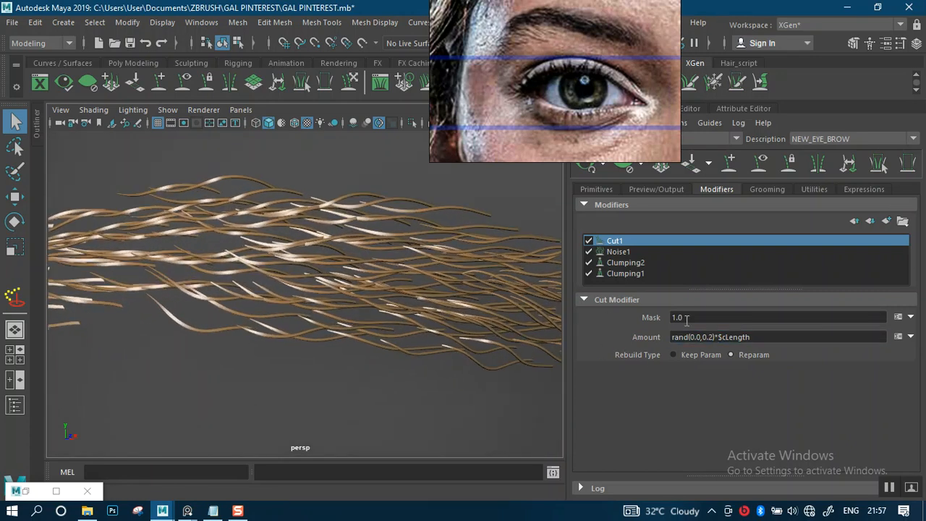
{"action": "left_click", "coordinate": [713, 336]}
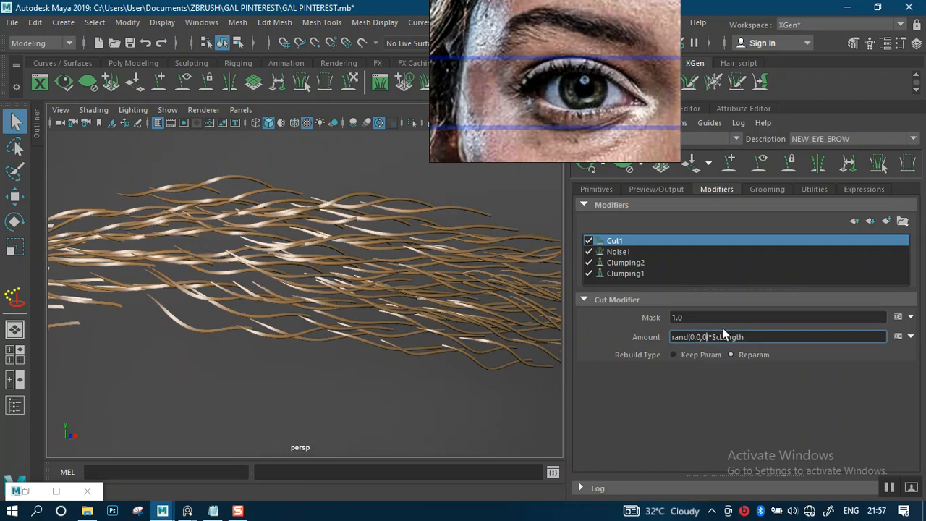
{"action": "key", "text": "BackSpace"}
{"action": "key", "text": "BackSpace"}
{"action": "key", "text": "Return"}
{"action": "left_click", "coordinate": [707, 337]}
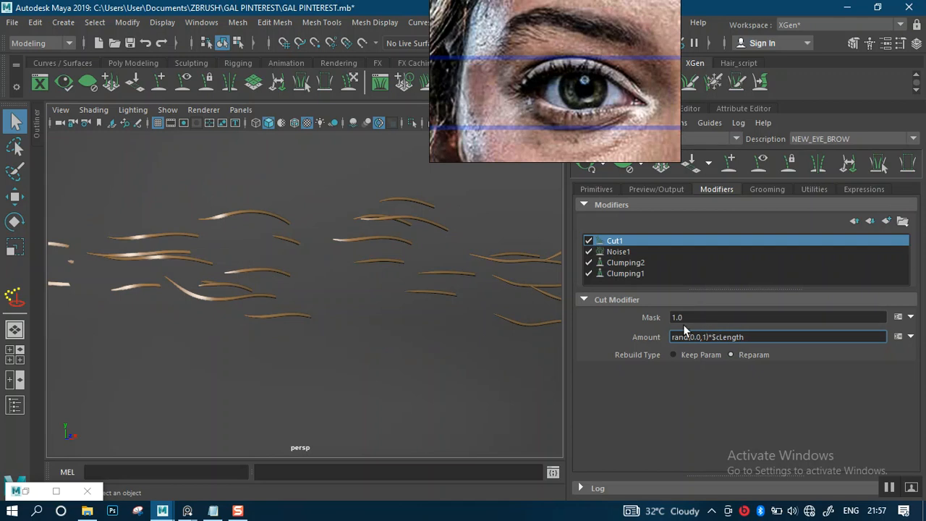
{"action": "key", "text": "Return"}
{"action": "right_click_drag", "start_coordinate": [376, 335], "coordinate": [308, 189], "text": "alt"}
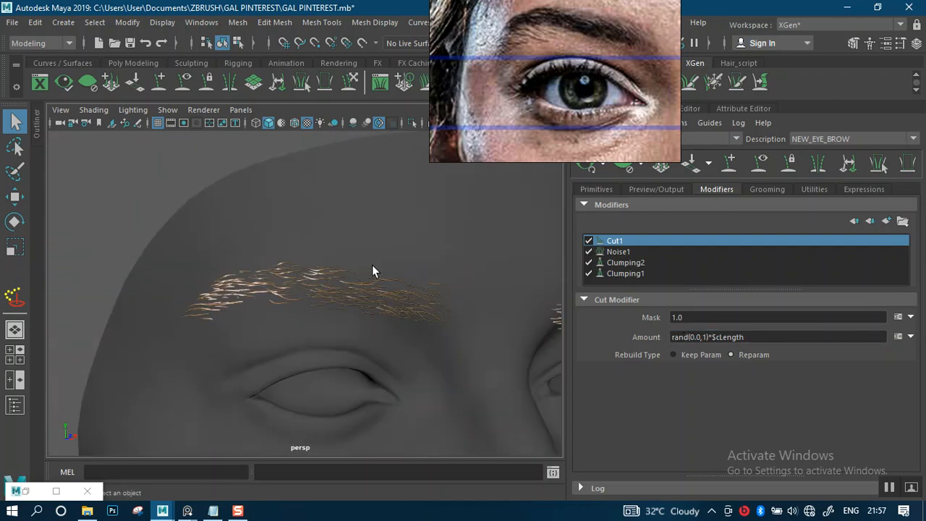
{"action": "right_click_drag", "start_coordinate": [372, 265], "coordinate": [443, 347], "text": "alt"}
Set Cut1's Amount to rand(0.0,0.4)*$cLength.
{"action": "left_click", "coordinate": [707, 336]}
{"action": "type", "text": "0."}
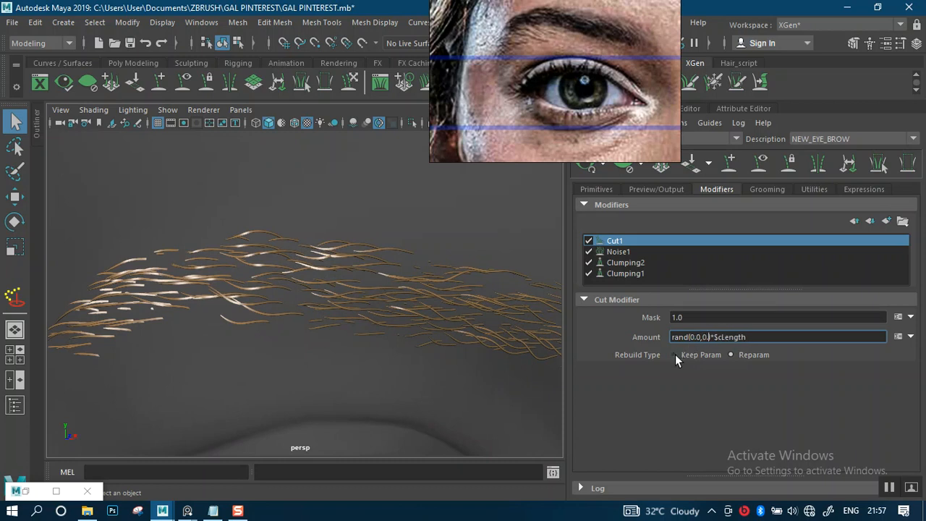
{"action": "type", "text": "4"}
{"action": "key", "text": "Return"}
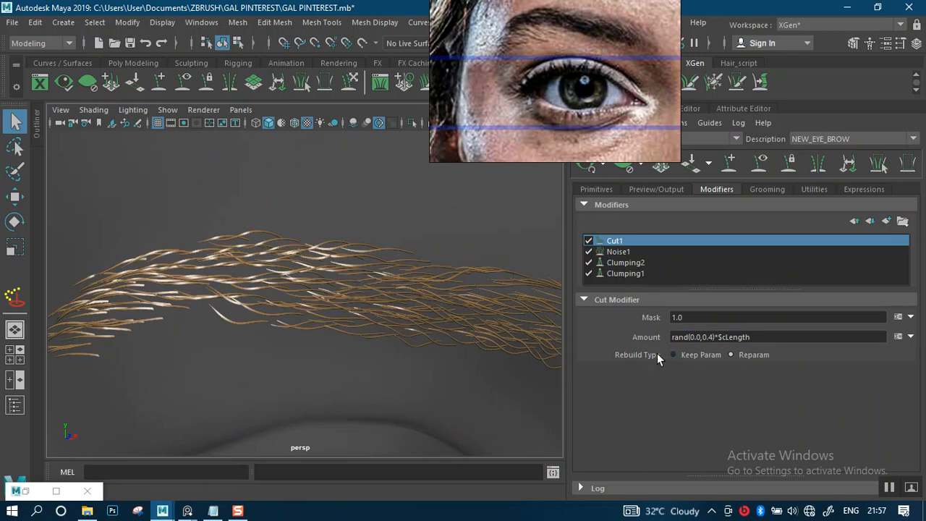
Inspect the cut hairs up close, try an Amount of rand(0.0,0.7)*$cLength, and restore it to rand(0.0,0.4)*$cLength.
{"action": "left_click_drag", "start_coordinate": [342, 306], "coordinate": [376, 306], "text": "alt"}
{"action": "right_click_drag", "start_coordinate": [376, 306], "coordinate": [425, 330], "text": "alt"}
{"action": "middle_click_drag", "start_coordinate": [425, 331], "coordinate": [428, 243], "text": "alt"}
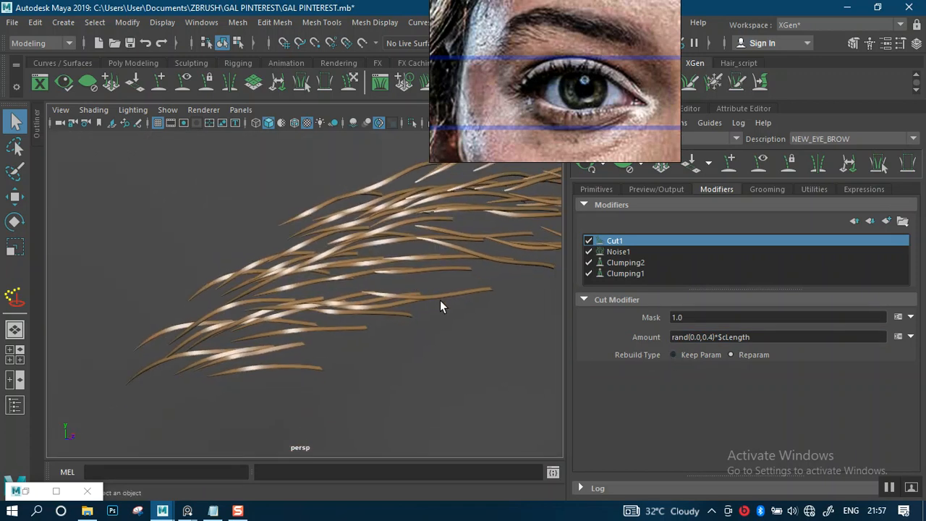
{"action": "right_click_drag", "start_coordinate": [428, 293], "coordinate": [372, 217], "text": "alt"}
{"action": "left_click_drag", "start_coordinate": [447, 300], "coordinate": [421, 296], "text": "alt"}
{"action": "right_click_drag", "start_coordinate": [422, 296], "coordinate": [495, 337], "text": "alt"}
{"action": "left_click", "coordinate": [714, 337]}
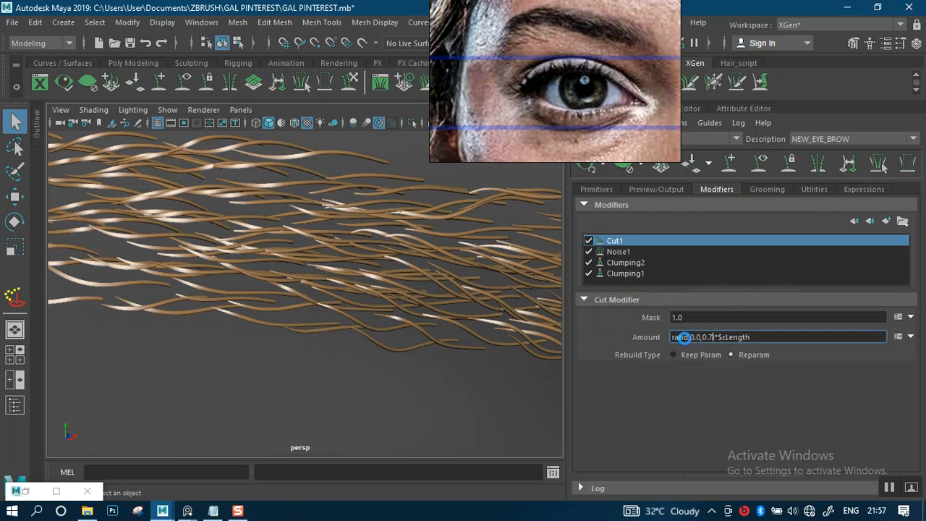
{"action": "key", "text": "Return"}
{"action": "left_click", "coordinate": [713, 337]}
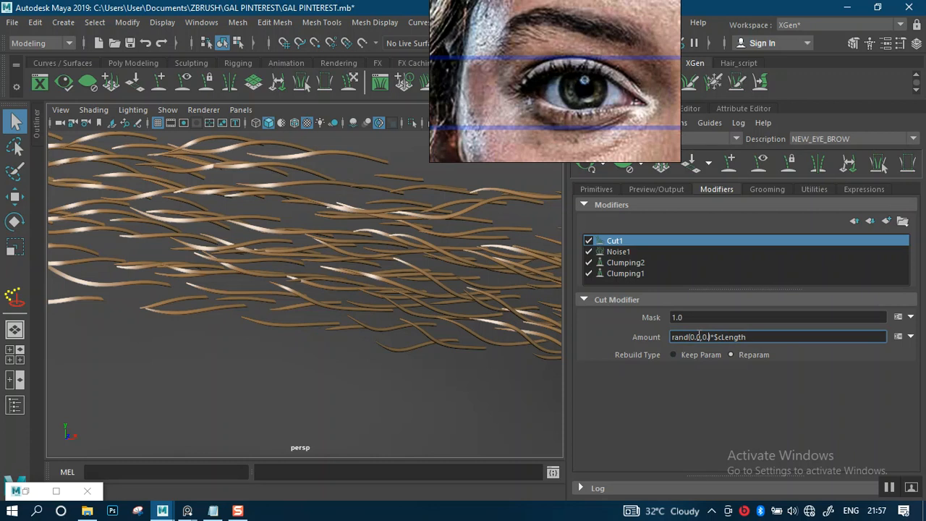
{"action": "key", "text": "Return"}
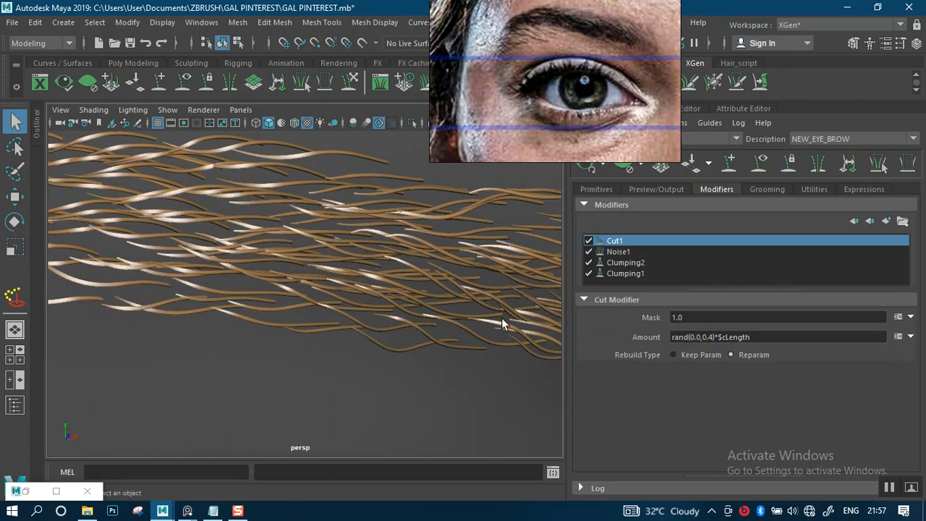
Examine the eyebrow's varied hair lengths and overall shape from several angles and distances.
{"action": "right_click_drag", "start_coordinate": [397, 323], "coordinate": [305, 152], "text": "alt"}
{"action": "right_click_drag", "start_coordinate": [411, 361], "coordinate": [370, 313], "text": "alt"}
{"action": "left_click_drag", "start_coordinate": [398, 291], "coordinate": [351, 285], "text": "alt"}
{"action": "right_click_drag", "start_coordinate": [396, 271], "coordinate": [435, 365], "text": "alt"}
{"action": "left_click_drag", "start_coordinate": [367, 310], "coordinate": [456, 306], "text": "alt"}
{"action": "right_click_drag", "start_coordinate": [456, 307], "coordinate": [374, 223], "text": "alt"}
{"action": "left_click_drag", "start_coordinate": [374, 223], "coordinate": [397, 276], "text": "alt"}
{"action": "right_click_drag", "start_coordinate": [398, 276], "coordinate": [390, 325], "text": "alt"}
{"action": "left_click_drag", "start_coordinate": [367, 298], "coordinate": [397, 291], "text": "alt"}
{"action": "right_click_drag", "start_coordinate": [397, 290], "coordinate": [431, 379], "text": "alt"}
{"action": "left_click_drag", "start_coordinate": [415, 327], "coordinate": [507, 248], "text": "alt"}
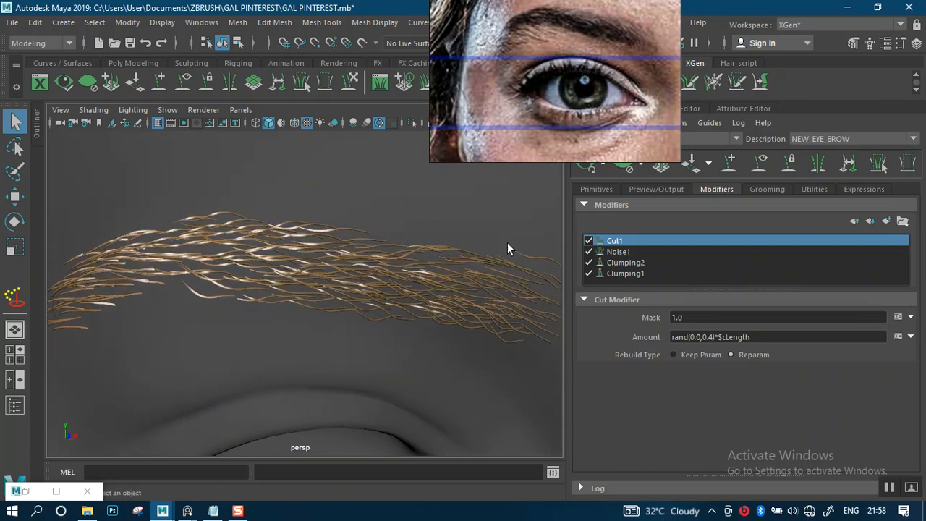
Open the EYEBROW_DEN_MASK density mask for painting, clear the hair preview, and set the paint color to white.
{"action": "left_click", "coordinate": [599, 189]}
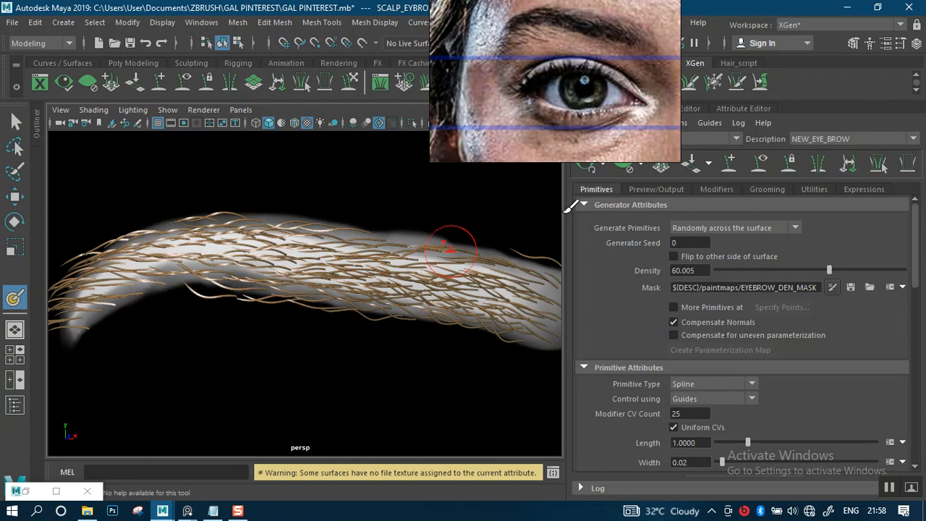
{"action": "left_click", "coordinate": [626, 168]}
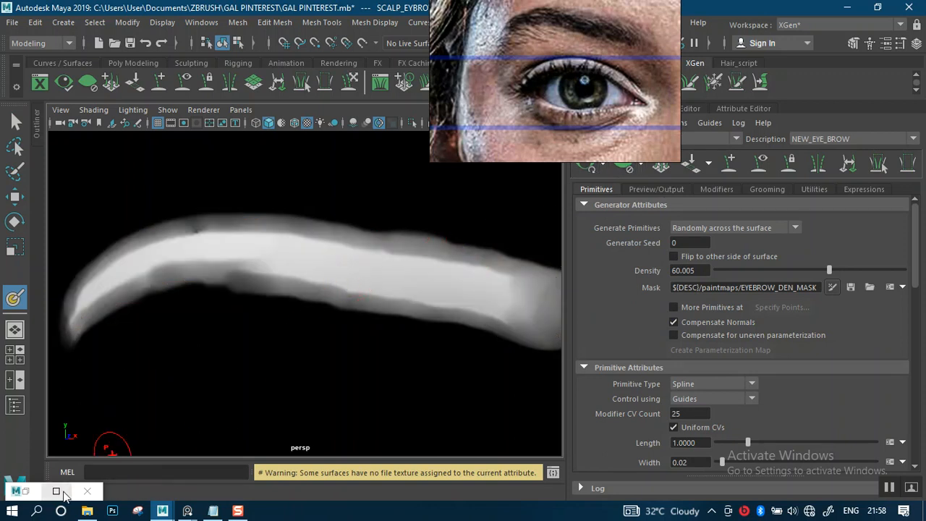
{"action": "left_click", "coordinate": [29, 492]}
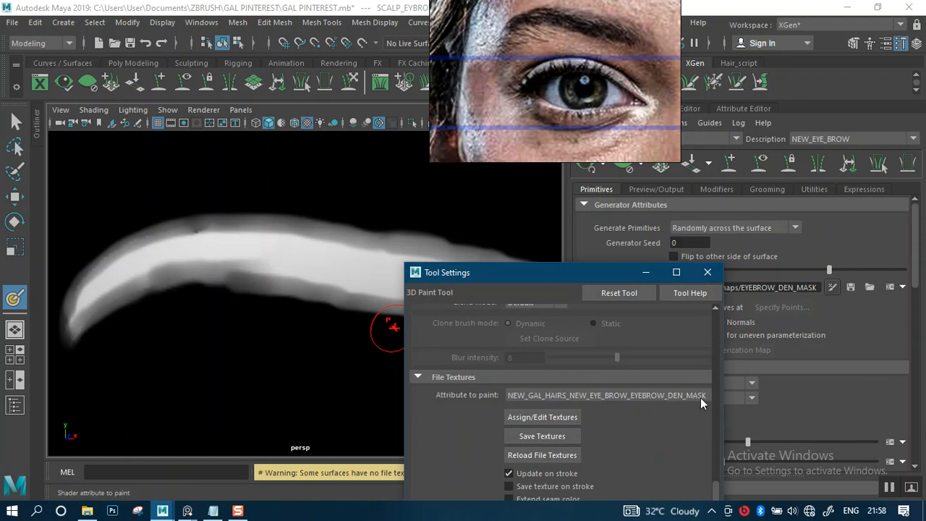
{"action": "left_click", "coordinate": [713, 412]}
{"action": "left_click", "coordinate": [714, 326]}
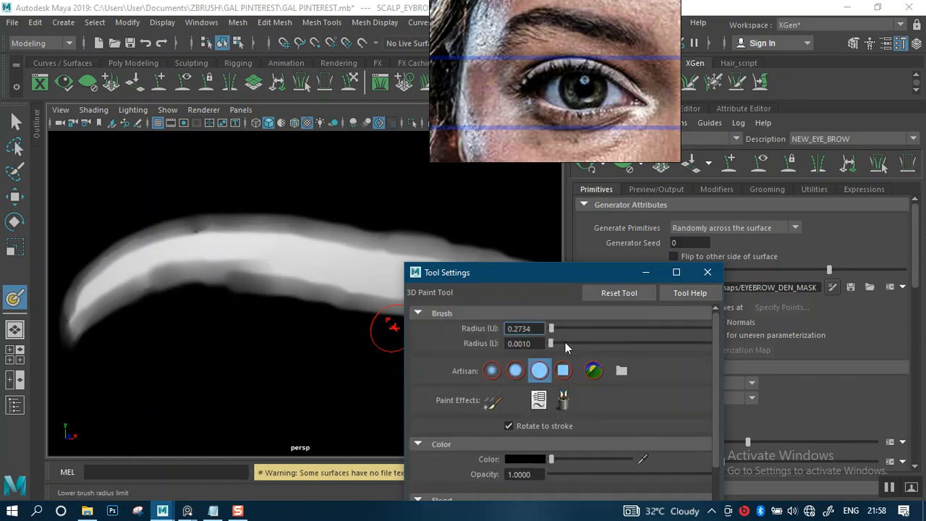
{"action": "left_click_drag", "start_coordinate": [558, 458], "coordinate": [632, 458]}
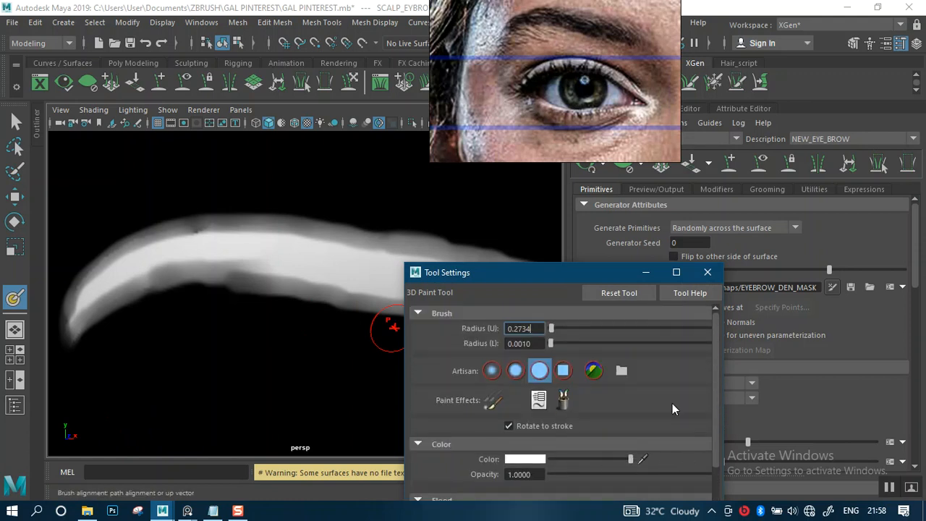
{"action": "left_click", "coordinate": [645, 272]}
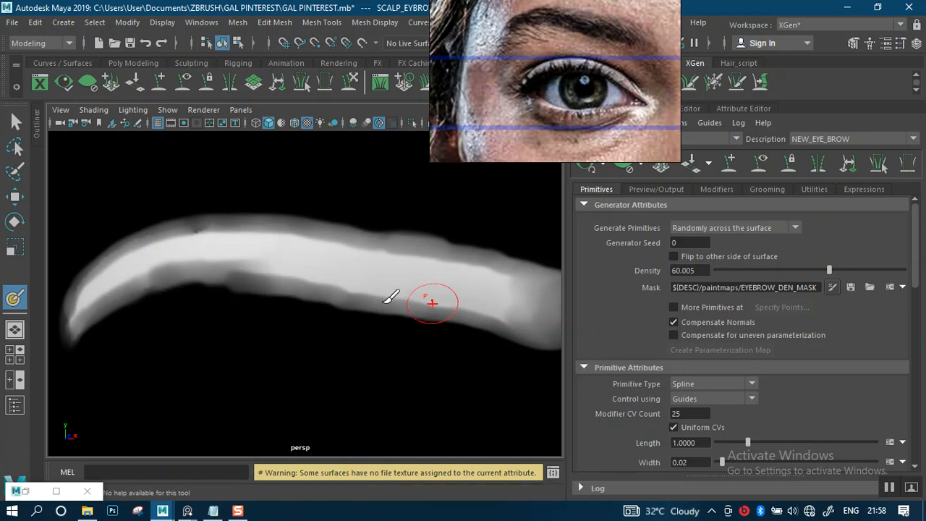
Reduce the paint brush radius to 0.1481 and paint white along the core of one eyebrow's density mask, out toward its thin tail.
{"action": "key", "text": "b"}
{"action": "left_click_drag", "start_coordinate": [330, 278], "coordinate": [327, 278]}
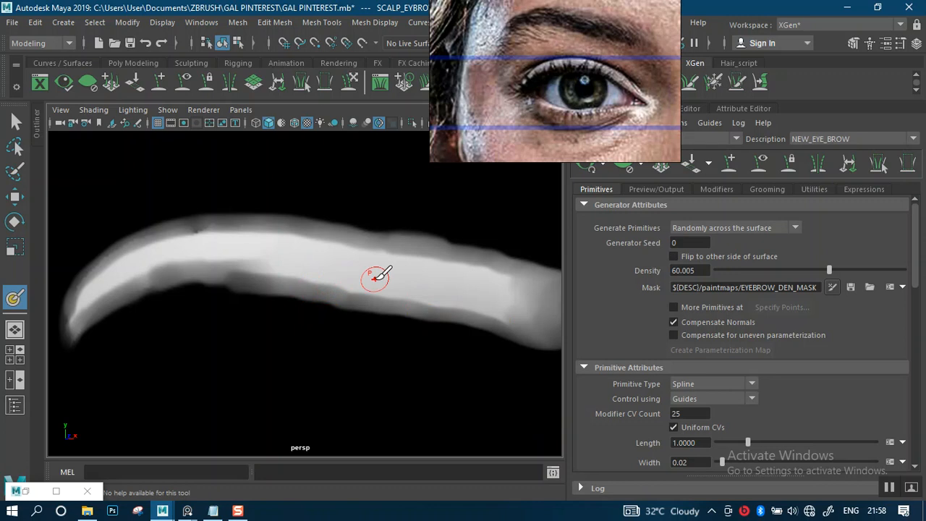
{"action": "middle_click_drag", "start_coordinate": [406, 277], "coordinate": [355, 264], "text": "alt"}
{"action": "mouse_move", "coordinate": [348, 269]}
{"action": "right_mouse_down", "text": "alt"}
{"action": "mouse_move", "coordinate": [352, 291]}
{"action": "mouse_move", "coordinate": [369, 295]}
{"action": "right_mouse_up", "text": "alt"}
{"action": "mouse_move", "coordinate": [389, 283]}
{"action": "middle_mouse_down", "text": "alt"}
{"action": "mouse_move", "coordinate": [371, 279]}
{"action": "mouse_move", "coordinate": [369, 303]}
{"action": "middle_mouse_up", "text": "alt"}
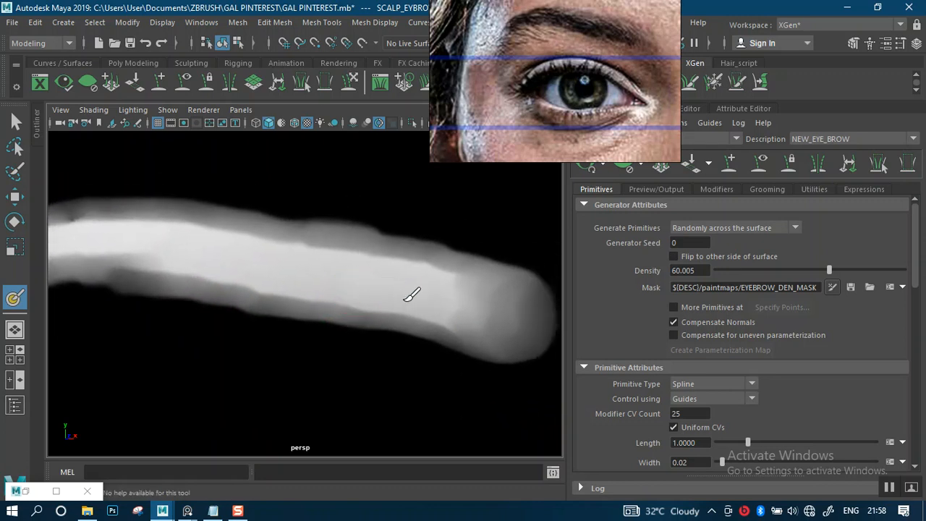
{"action": "left_click", "coordinate": [56, 491]}
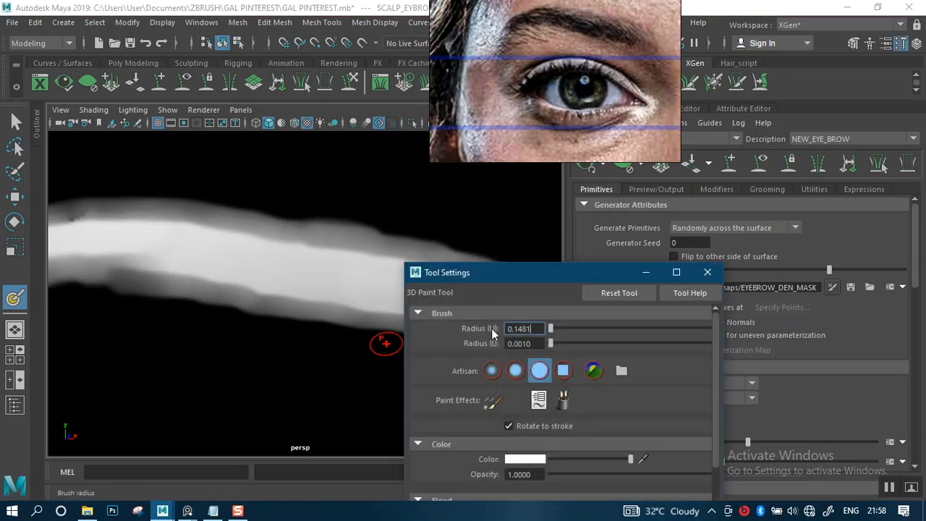
{"action": "left_click", "coordinate": [648, 273]}
{"action": "left_click_drag", "start_coordinate": [378, 260], "coordinate": [311, 264], "text": "alt"}
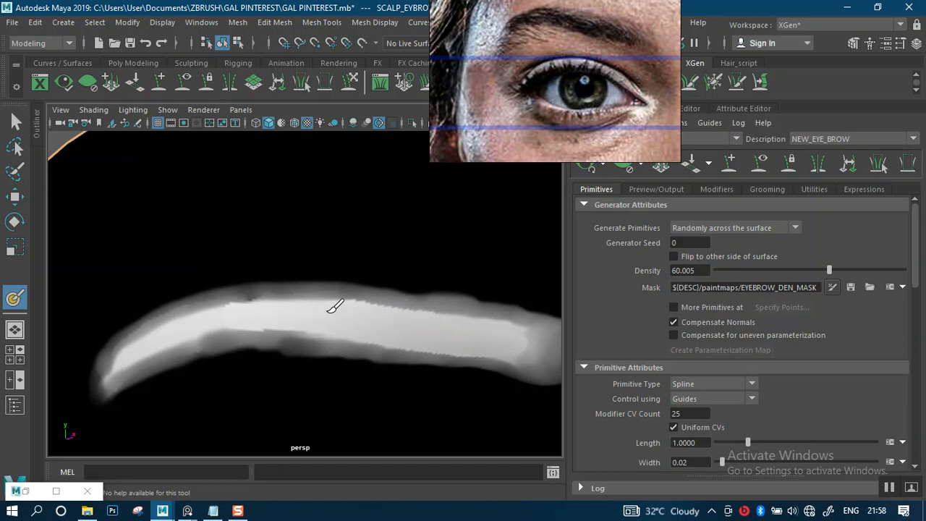
{"action": "middle_click_drag", "start_coordinate": [265, 324], "coordinate": [378, 322], "text": "alt"}
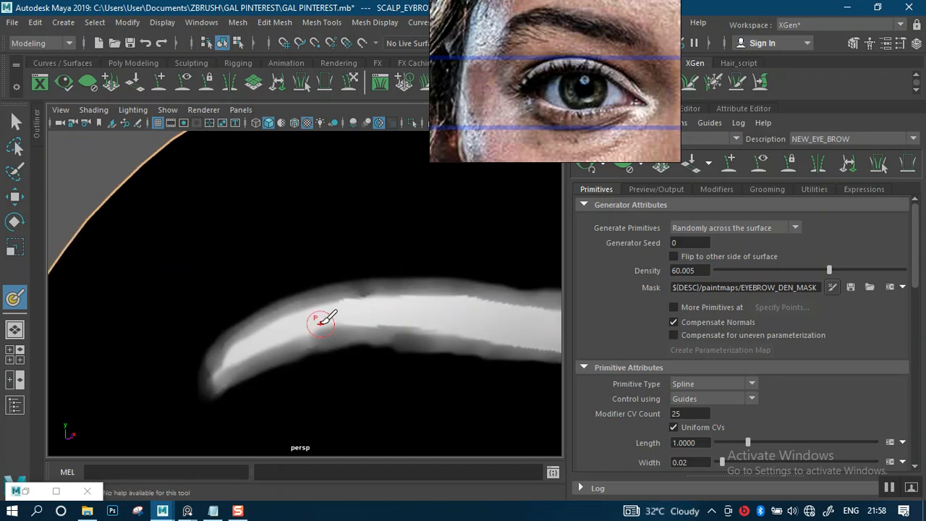
{"action": "left_click_drag", "start_coordinate": [315, 316], "coordinate": [250, 343]}
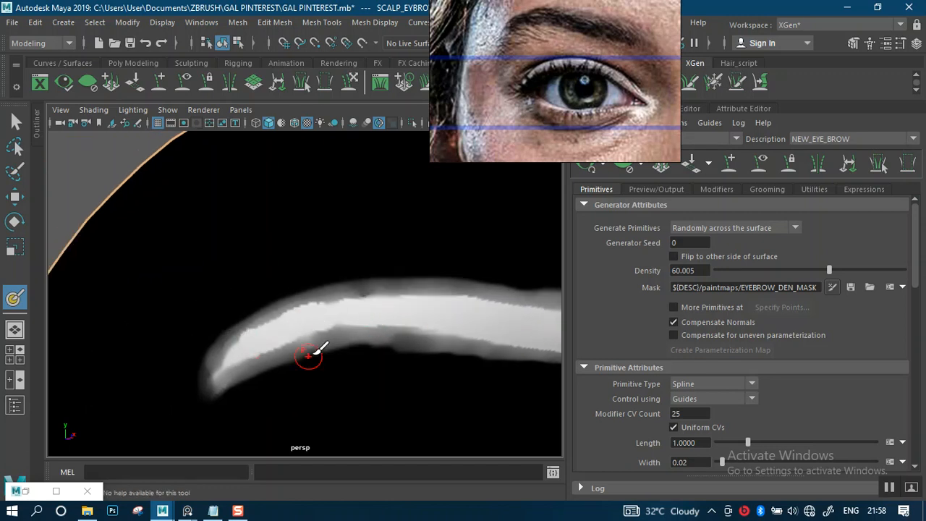
Paint white along the core and tail of the opposite eyebrow's density mask, and save the mask to regenerate the hairs.
{"action": "scroll", "coordinate": [311, 340], "scroll_direction": "down", "scroll_amount": 4}
{"action": "mouse_move", "coordinate": [347, 297]}
{"action": "left_mouse_down", "text": "alt"}
{"action": "mouse_move", "coordinate": [307, 316]}
{"action": "mouse_move", "coordinate": [289, 288]}
{"action": "left_mouse_up", "text": "alt"}
{"action": "right_click_drag", "start_coordinate": [289, 289], "coordinate": [300, 376], "text": "alt"}
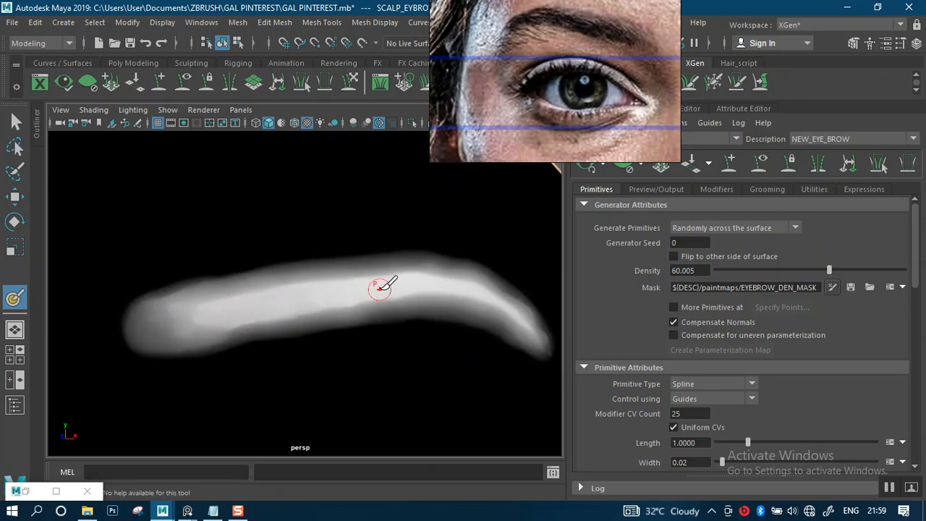
{"action": "middle_click_drag", "start_coordinate": [381, 289], "coordinate": [297, 302], "text": "alt"}
{"action": "right_click_drag", "start_coordinate": [297, 302], "coordinate": [359, 343], "text": "alt"}
{"action": "middle_click_drag", "start_coordinate": [360, 342], "coordinate": [338, 330], "text": "alt"}
{"action": "mouse_move", "coordinate": [283, 296]}
{"action": "left_mouse_down"}
{"action": "mouse_move", "coordinate": [348, 289]}
{"action": "mouse_move", "coordinate": [429, 323]}
{"action": "left_mouse_up"}
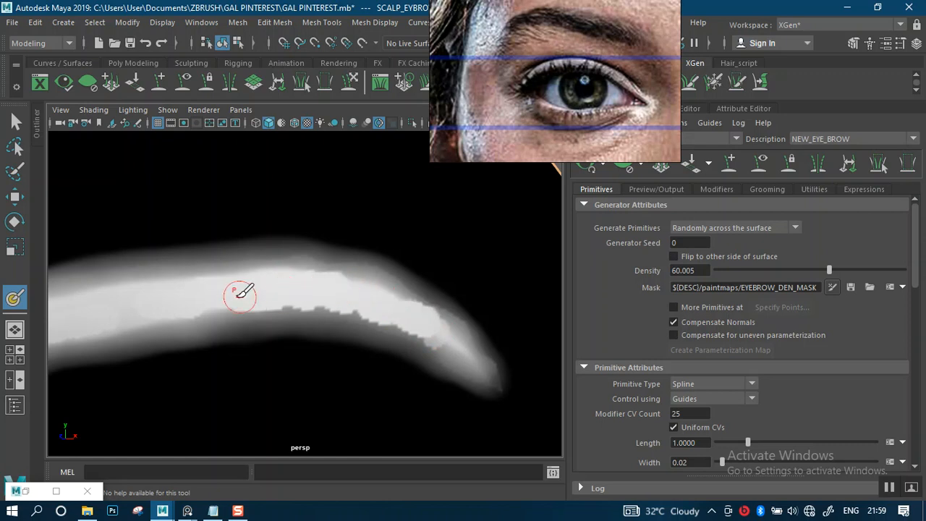
{"action": "middle_click_drag", "start_coordinate": [224, 309], "coordinate": [301, 301], "text": "alt"}
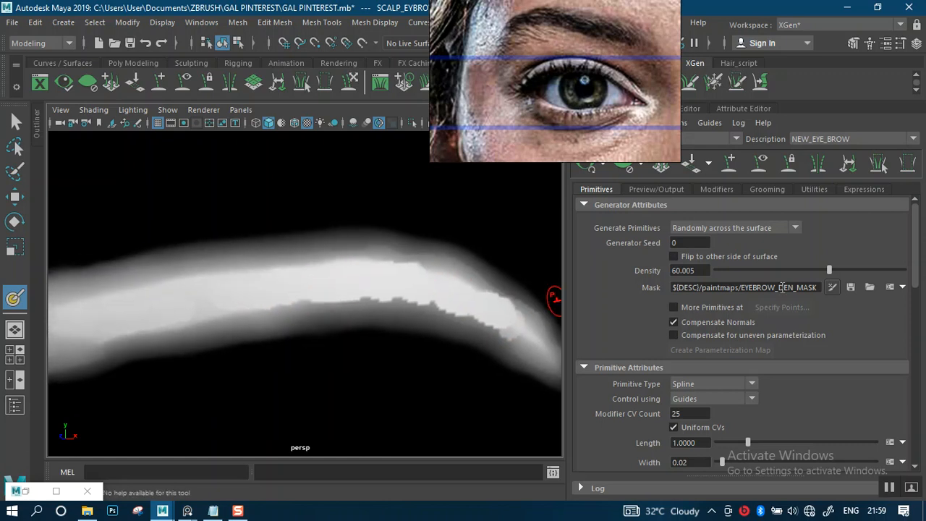
{"action": "left_click", "coordinate": [850, 288]}
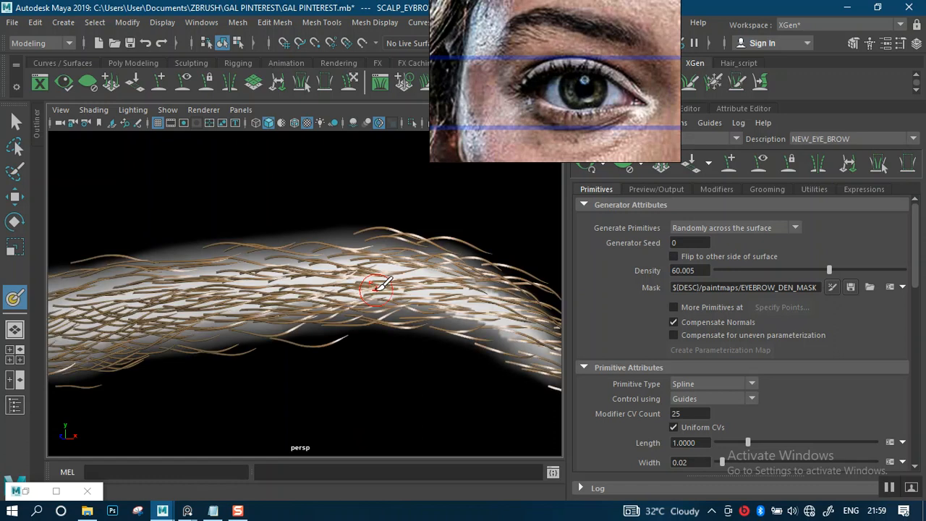
Examine the regenerated hairs over the painted mask on both eyebrows, checking the inner ends, arches and tails.
{"action": "scroll", "coordinate": [390, 244], "scroll_direction": "down", "scroll_amount": 2}
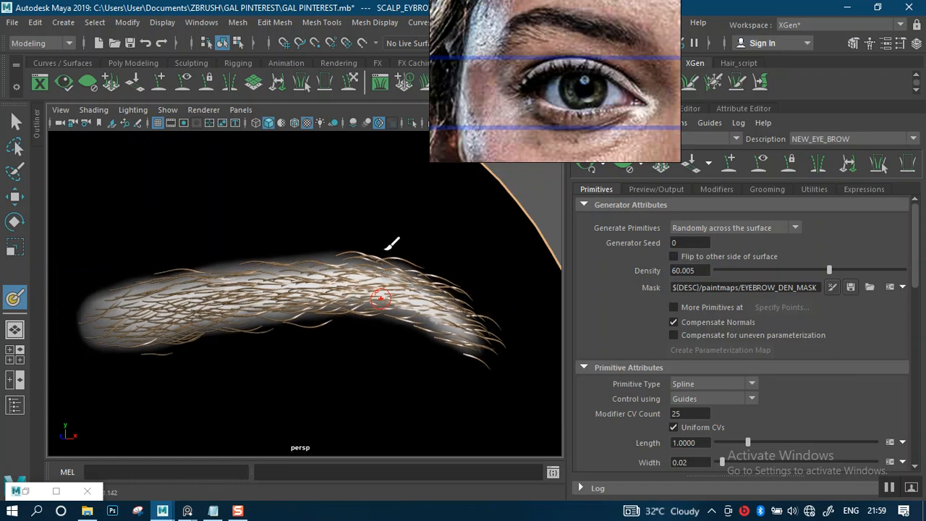
{"action": "left_click", "coordinate": [56, 491]}
{"action": "scroll", "coordinate": [564, 420], "scroll_direction": "down", "scroll_amount": 8}
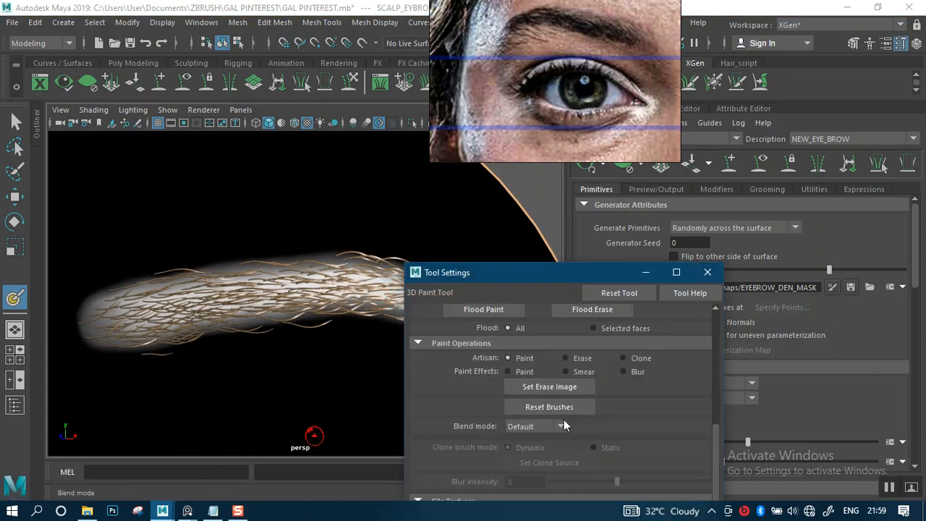
{"action": "left_click", "coordinate": [645, 270]}
{"action": "right_click_drag", "start_coordinate": [395, 333], "coordinate": [304, 277], "text": "alt"}
{"action": "middle_click_drag", "start_coordinate": [303, 277], "coordinate": [425, 317], "text": "alt"}
{"action": "right_click_drag", "start_coordinate": [398, 315], "coordinate": [356, 274], "text": "alt"}
{"action": "left_click_drag", "start_coordinate": [372, 285], "coordinate": [409, 277], "text": "alt"}
{"action": "right_click_drag", "start_coordinate": [402, 272], "coordinate": [369, 296], "text": "alt"}
{"action": "left_click_drag", "start_coordinate": [369, 296], "coordinate": [409, 302], "text": "alt"}
{"action": "right_click_drag", "start_coordinate": [344, 277], "coordinate": [340, 347], "text": "alt"}
{"action": "left_click_drag", "start_coordinate": [337, 323], "coordinate": [239, 326], "text": "alt"}
{"action": "right_click_drag", "start_coordinate": [349, 327], "coordinate": [351, 390], "text": "alt"}
{"action": "left_click_drag", "start_coordinate": [359, 308], "coordinate": [358, 331], "text": "alt"}
{"action": "right_click_drag", "start_coordinate": [364, 308], "coordinate": [362, 344], "text": "alt"}
{"action": "middle_click_drag", "start_coordinate": [337, 311], "coordinate": [433, 279], "text": "alt"}
{"action": "mouse_move", "coordinate": [433, 279]}
{"action": "left_mouse_down", "text": "alt"}
{"action": "mouse_move", "coordinate": [368, 296]}
{"action": "mouse_move", "coordinate": [408, 297]}
{"action": "left_mouse_up", "text": "alt"}
{"action": "middle_click_drag", "start_coordinate": [410, 291], "coordinate": [452, 329], "text": "alt"}
{"action": "left_click_drag", "start_coordinate": [323, 308], "coordinate": [264, 309], "text": "alt"}
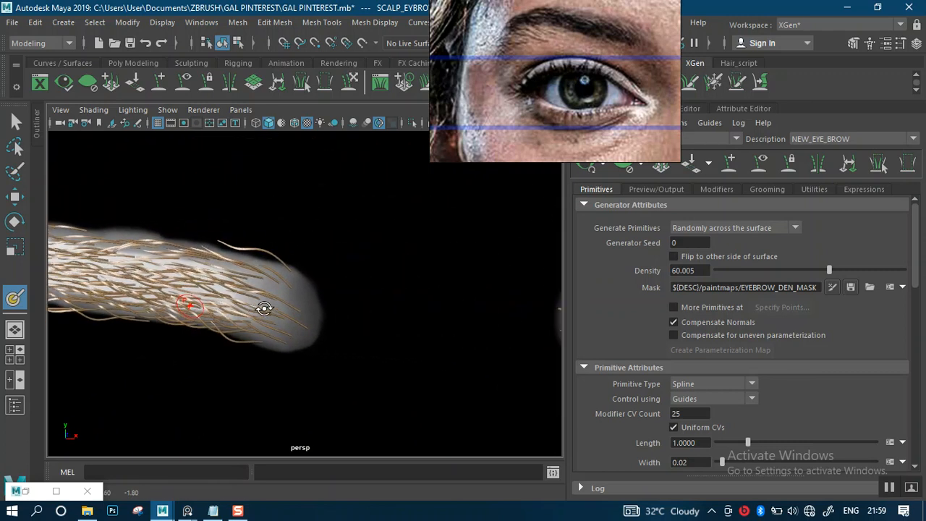
{"action": "left_click_drag", "start_coordinate": [351, 283], "coordinate": [278, 261], "text": "alt"}
{"action": "mouse_move", "coordinate": [301, 265]}
{"action": "left_mouse_down", "text": "alt"}
{"action": "mouse_move", "coordinate": [467, 304]}
{"action": "mouse_move", "coordinate": [370, 292]}
{"action": "mouse_move", "coordinate": [434, 268]}
{"action": "mouse_move", "coordinate": [299, 263]}
{"action": "left_mouse_up", "text": "alt"}
{"action": "right_click_drag", "start_coordinate": [318, 278], "coordinate": [322, 352], "text": "alt"}
{"action": "left_click_drag", "start_coordinate": [322, 352], "coordinate": [355, 338], "text": "alt"}
{"action": "right_click_drag", "start_coordinate": [356, 339], "coordinate": [316, 268], "text": "alt"}
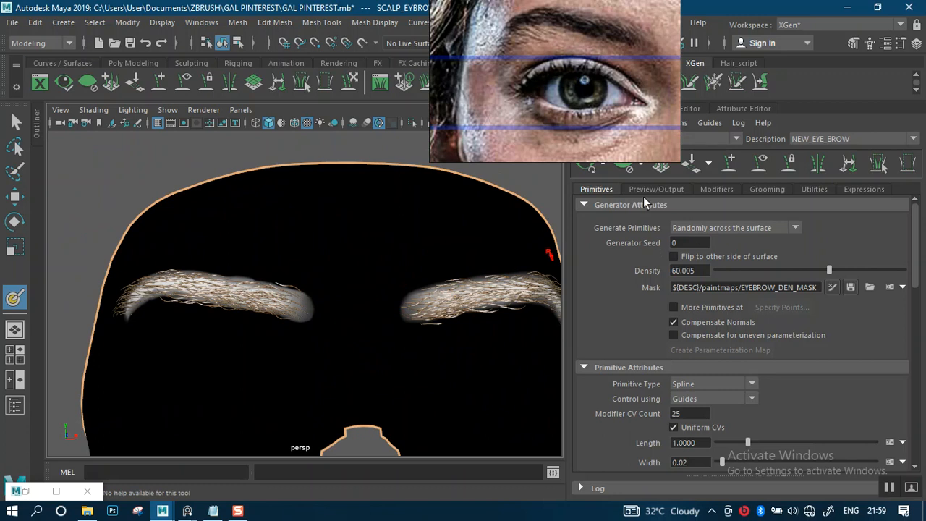
Leave mask painting, view both eyebrows on the scalp mesh from the front, and save the scene.
{"action": "left_click", "coordinate": [16, 121]}
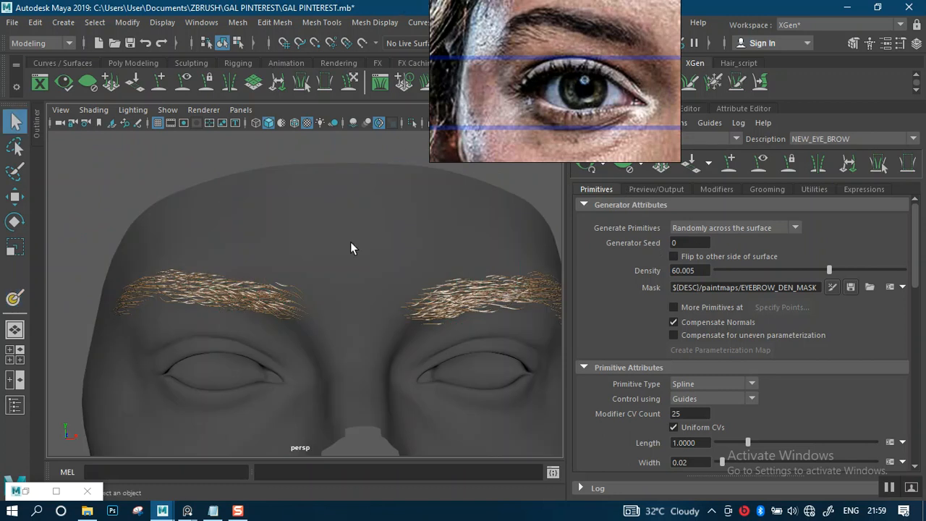
{"action": "right_click_drag", "start_coordinate": [428, 304], "coordinate": [372, 229], "text": "alt"}
{"action": "left_click_drag", "start_coordinate": [368, 281], "coordinate": [386, 270], "text": "alt"}
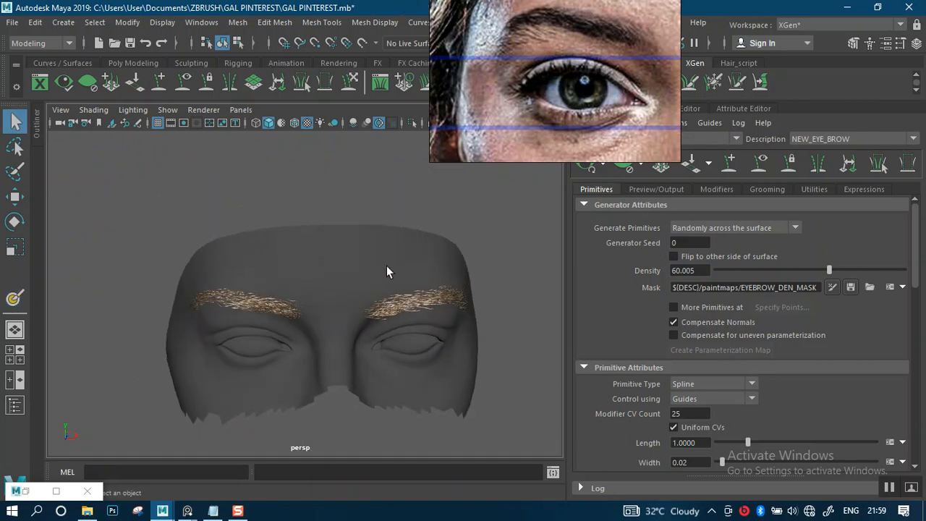
{"action": "right_click_drag", "start_coordinate": [386, 270], "coordinate": [409, 322], "text": "alt"}
{"action": "left_click_drag", "start_coordinate": [426, 214], "coordinate": [414, 265], "text": "alt"}
{"action": "scroll", "coordinate": [391, 250], "scroll_direction": "down", "scroll_amount": 2}
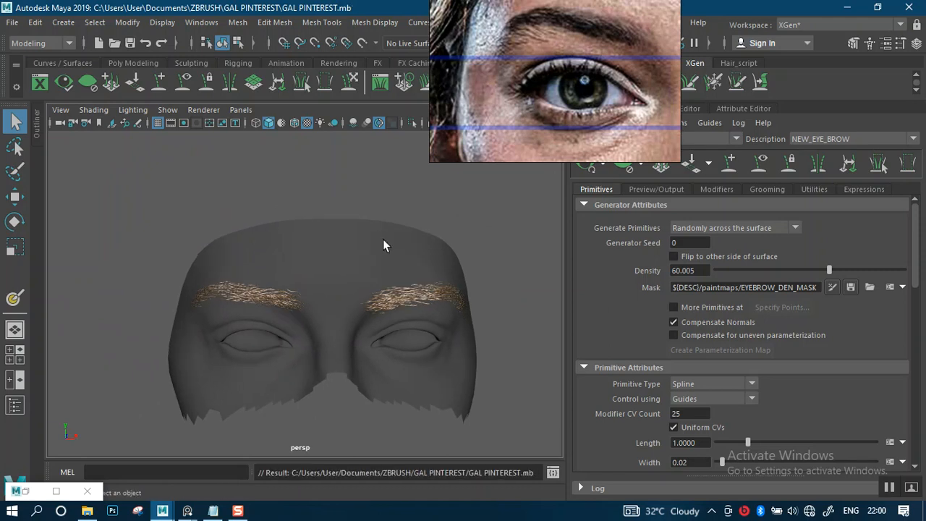
Hide the SCALP_EYBROW_LEASHES mesh and show the HEAD_AND_GARMENT group so the full head sits under the eyebrows.
{"action": "left_click", "coordinate": [36, 127]}
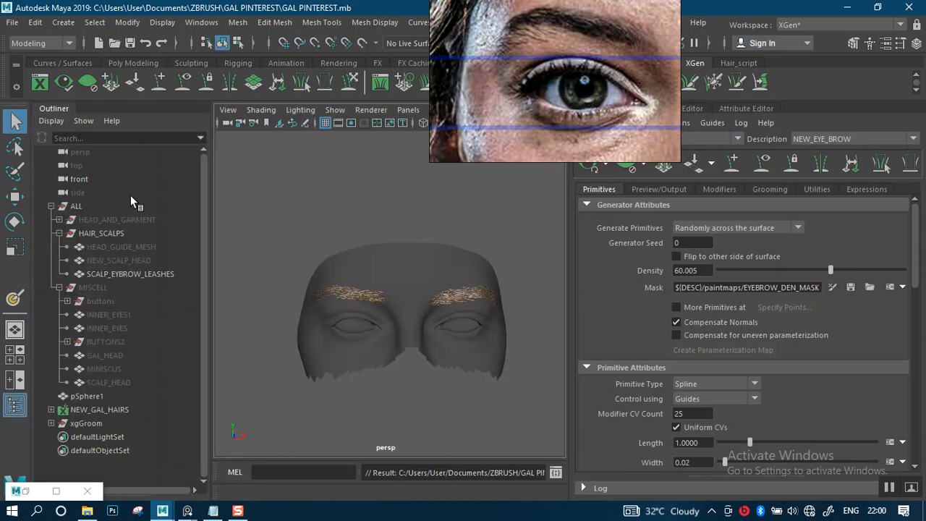
{"action": "left_click", "coordinate": [104, 271]}
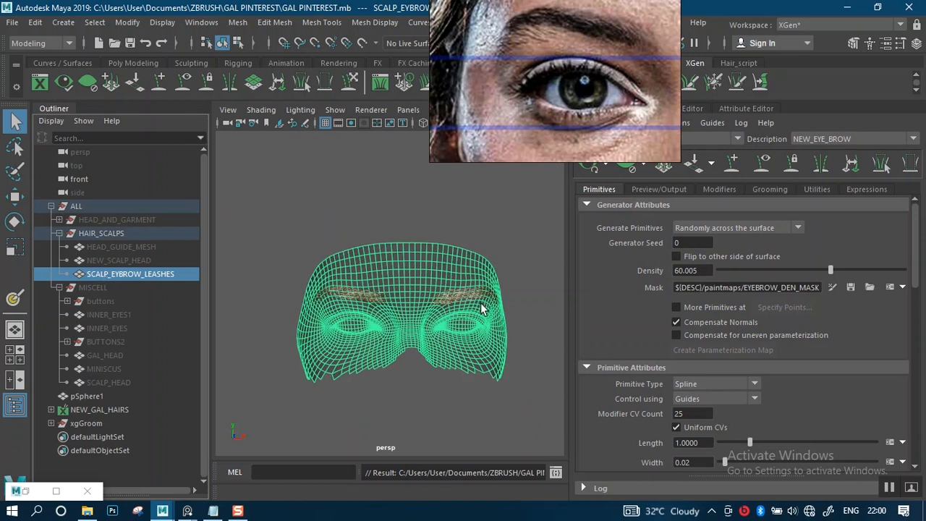
{"action": "left_click", "coordinate": [224, 252]}
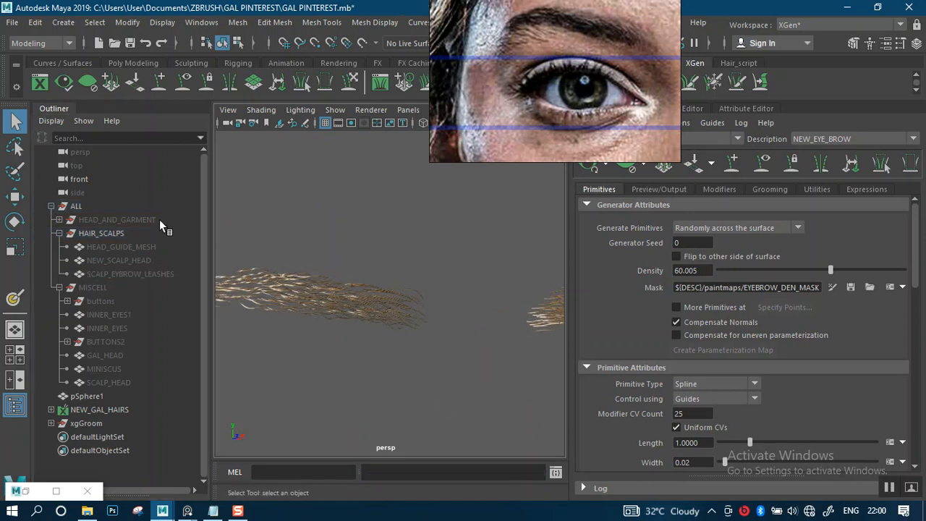
{"action": "left_click", "coordinate": [78, 220]}
{"action": "key", "text": "shift+h"}
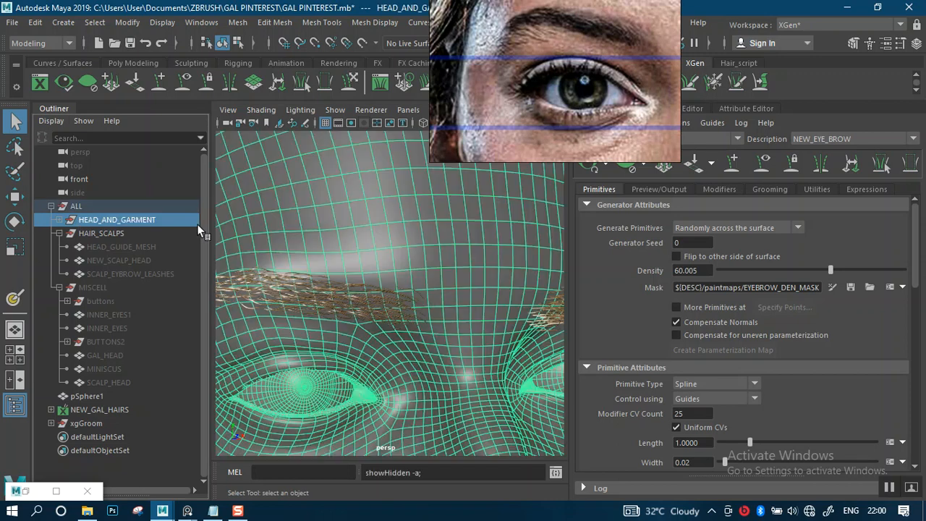
{"action": "right_click_drag", "start_coordinate": [475, 308], "coordinate": [380, 236], "text": "alt"}
{"action": "left_click_drag", "start_coordinate": [380, 236], "coordinate": [351, 181], "text": "alt"}
{"action": "left_click", "coordinate": [349, 173]}
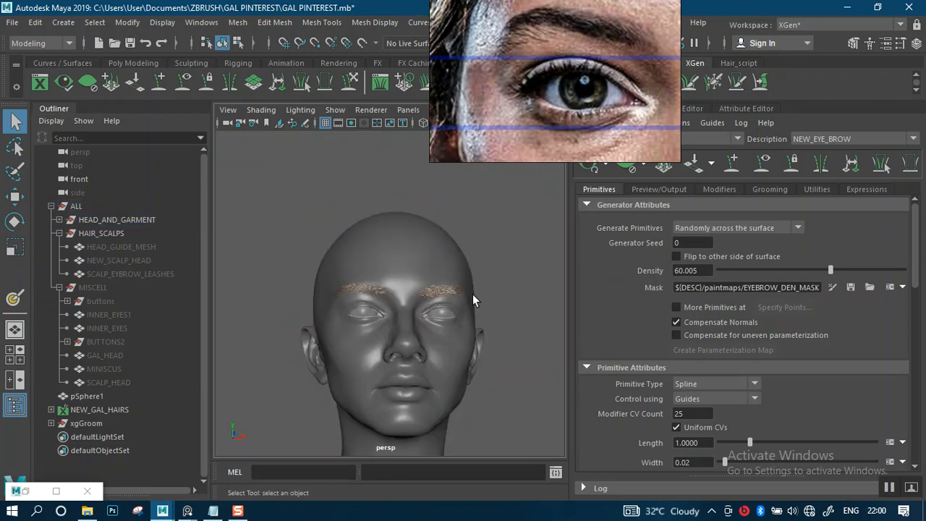
Inspect the eyebrows on the full head from the front and from a three-quarter view.
{"action": "left_click_drag", "start_coordinate": [472, 293], "coordinate": [459, 304], "text": "alt"}
{"action": "right_click_drag", "start_coordinate": [468, 304], "coordinate": [440, 384], "text": "alt"}
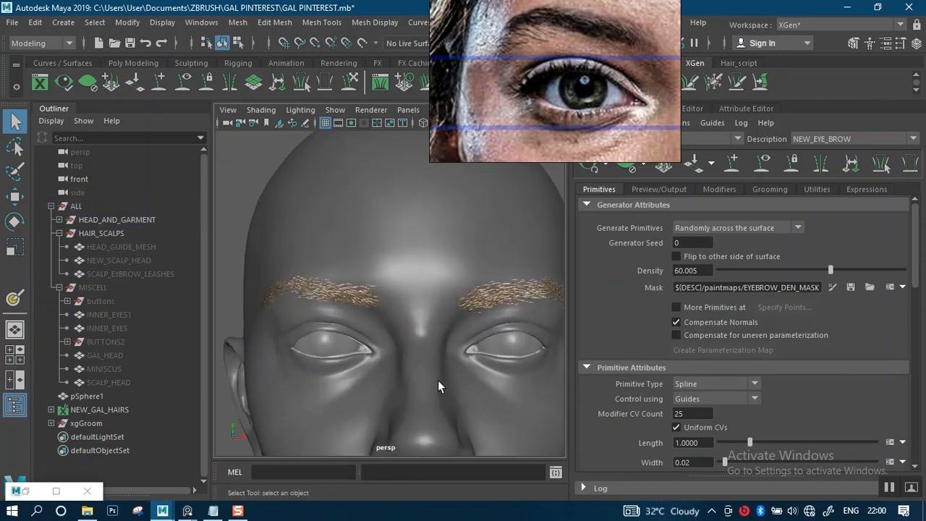
{"action": "mouse_move", "coordinate": [427, 314]}
{"action": "left_mouse_down", "text": "alt"}
{"action": "mouse_move", "coordinate": [508, 322]}
{"action": "mouse_move", "coordinate": [424, 326]}
{"action": "left_mouse_up", "text": "alt"}
{"action": "right_click_drag", "start_coordinate": [423, 326], "coordinate": [407, 263], "text": "alt"}
{"action": "left_click_drag", "start_coordinate": [408, 263], "coordinate": [368, 276], "text": "alt"}
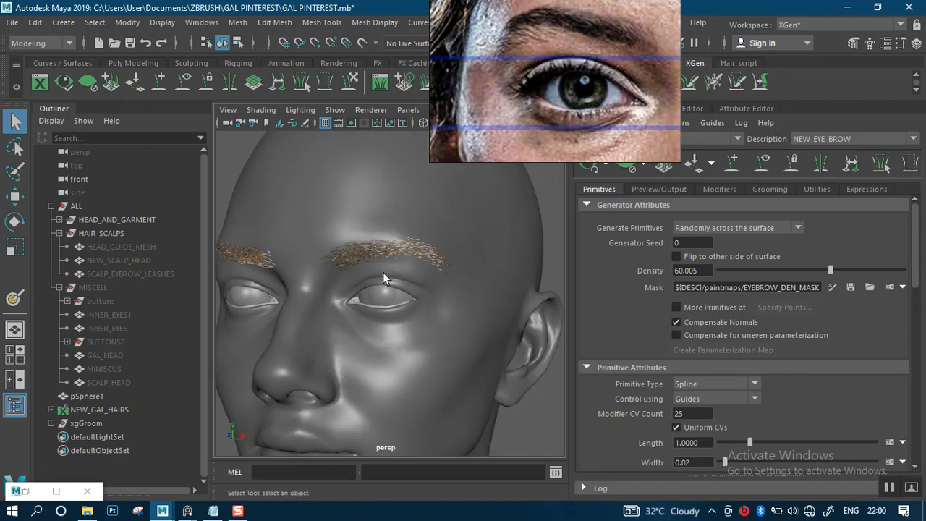
{"action": "right_click_drag", "start_coordinate": [368, 276], "coordinate": [410, 297], "text": "alt"}
{"action": "left_click_drag", "start_coordinate": [410, 296], "coordinate": [409, 277], "text": "alt"}
{"action": "right_click_drag", "start_coordinate": [409, 277], "coordinate": [434, 297], "text": "alt"}
Reframe the reference photo on both eyes and compare its brow shape and density with the hairs around the eyebrow's tail.
{"action": "scroll", "coordinate": [591, 109], "scroll_direction": "down", "scroll_amount": 3}
{"action": "middle_click_drag", "start_coordinate": [590, 108], "coordinate": [457, 97]}
{"action": "mouse_move", "coordinate": [403, 235]}
{"action": "left_mouse_down", "text": "alt"}
{"action": "mouse_move", "coordinate": [391, 229]}
{"action": "mouse_move", "coordinate": [405, 227]}
{"action": "left_mouse_up", "text": "alt"}
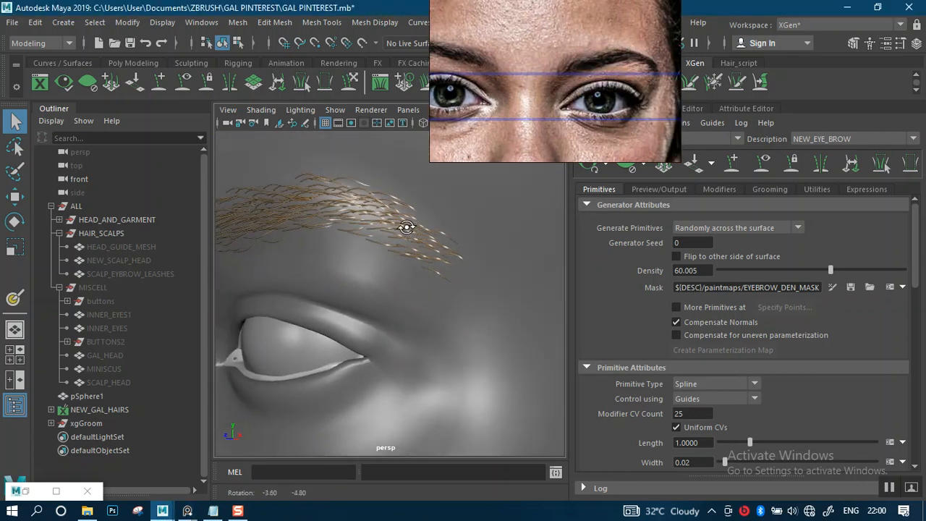
{"action": "right_click_drag", "start_coordinate": [421, 230], "coordinate": [432, 266], "text": "alt"}
{"action": "middle_click_drag", "start_coordinate": [433, 233], "coordinate": [432, 280], "text": "alt"}
{"action": "right_click_drag", "start_coordinate": [432, 281], "coordinate": [409, 216], "text": "alt"}
{"action": "left_click_drag", "start_coordinate": [415, 220], "coordinate": [457, 228], "text": "alt"}
{"action": "right_click_drag", "start_coordinate": [457, 228], "coordinate": [434, 219], "text": "alt"}
{"action": "left_click_drag", "start_coordinate": [434, 219], "coordinate": [363, 212], "text": "alt"}
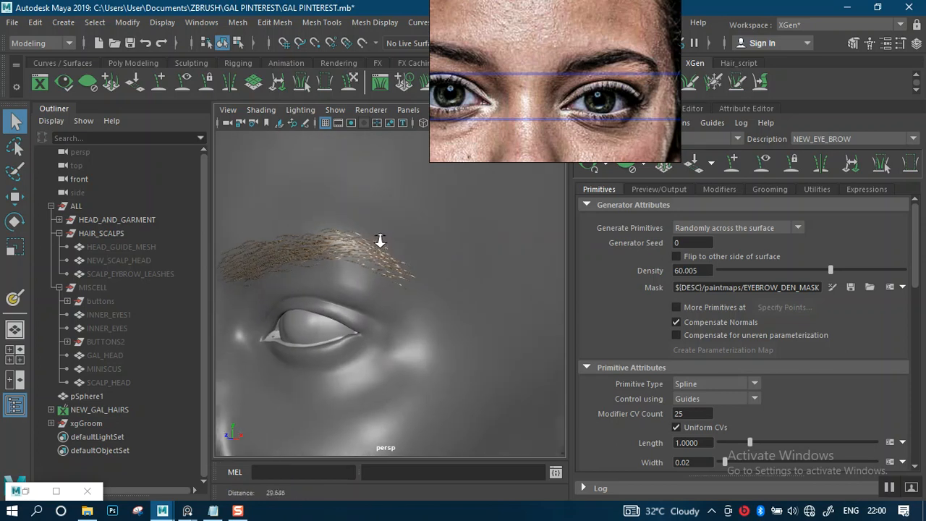
{"action": "left_click_drag", "start_coordinate": [365, 231], "coordinate": [403, 234], "text": "alt"}
{"action": "right_click_drag", "start_coordinate": [404, 234], "coordinate": [370, 225], "text": "alt"}
{"action": "left_click_drag", "start_coordinate": [369, 225], "coordinate": [389, 226], "text": "alt"}
{"action": "middle_click_drag", "start_coordinate": [389, 225], "coordinate": [418, 223], "text": "alt"}
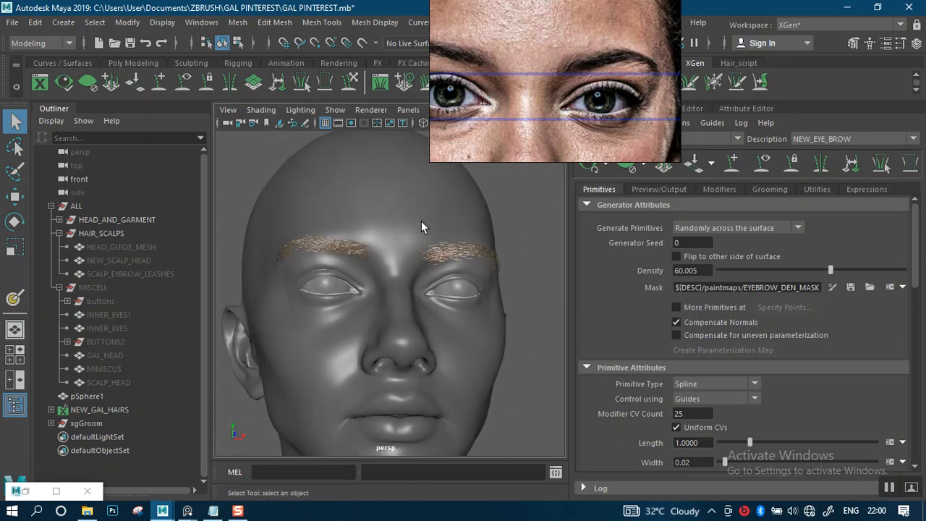
Compare both eyebrows with the reference at full-face distance and close up around the inner brow ends.
{"action": "right_click_drag", "start_coordinate": [417, 224], "coordinate": [427, 262], "text": "alt"}
{"action": "mouse_move", "coordinate": [428, 263]}
{"action": "left_mouse_down", "text": "alt"}
{"action": "mouse_move", "coordinate": [456, 259]}
{"action": "mouse_move", "coordinate": [413, 263]}
{"action": "left_mouse_up", "text": "alt"}
{"action": "right_click_drag", "start_coordinate": [413, 263], "coordinate": [404, 217], "text": "alt"}
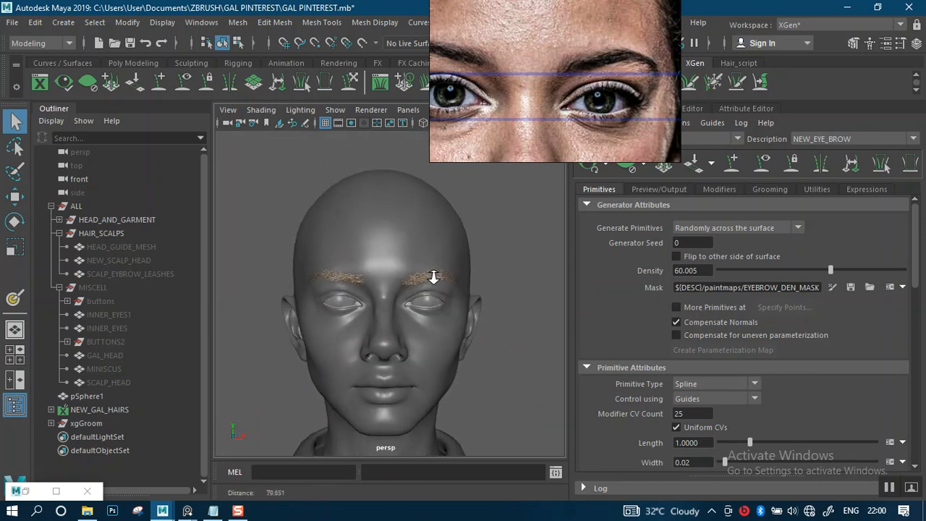
{"action": "right_click_drag", "start_coordinate": [430, 269], "coordinate": [450, 315], "text": "alt"}
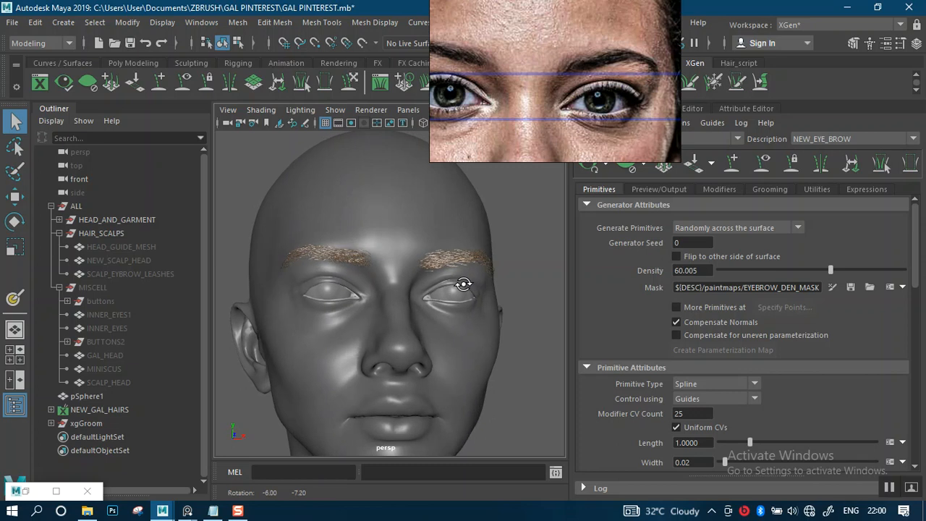
{"action": "right_click_drag", "start_coordinate": [460, 278], "coordinate": [439, 337], "text": "alt"}
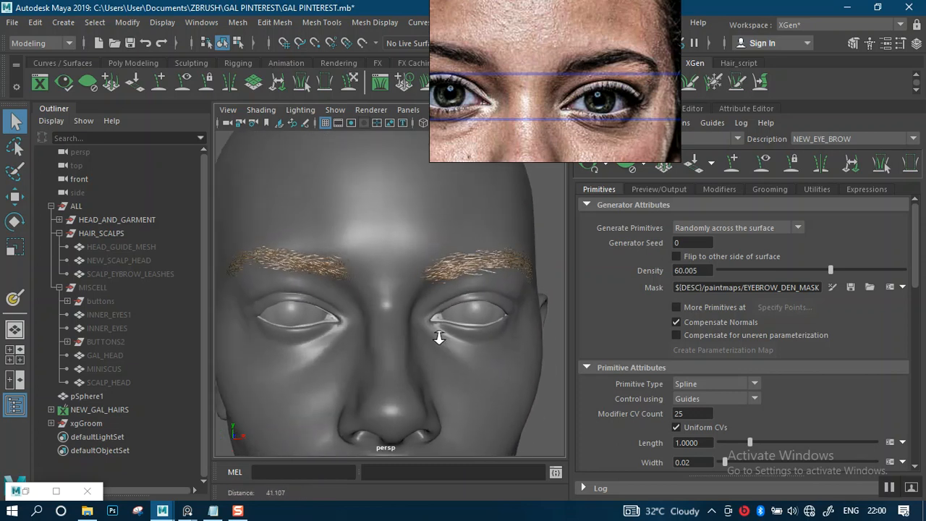
{"action": "left_click_drag", "start_coordinate": [425, 301], "coordinate": [464, 301], "text": "alt"}
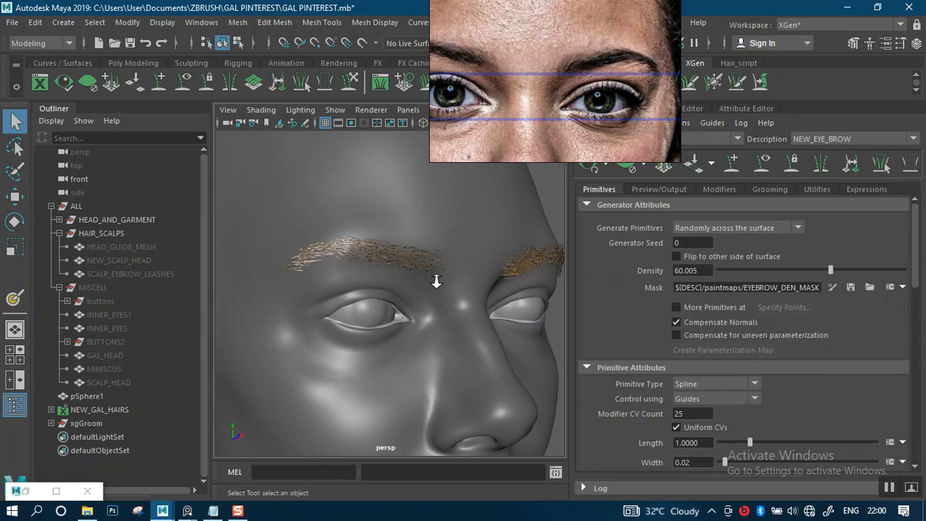
{"action": "right_click_drag", "start_coordinate": [436, 281], "coordinate": [440, 325], "text": "alt"}
{"action": "mouse_move", "coordinate": [430, 283]}
{"action": "left_mouse_down", "text": "alt"}
{"action": "mouse_move", "coordinate": [473, 285]}
{"action": "mouse_move", "coordinate": [413, 276]}
{"action": "left_mouse_up", "text": "alt"}
{"action": "right_click_drag", "start_coordinate": [414, 277], "coordinate": [383, 237], "text": "alt"}
{"action": "mouse_move", "coordinate": [383, 242]}
{"action": "left_mouse_down", "text": "alt"}
{"action": "mouse_move", "coordinate": [355, 236]}
{"action": "mouse_move", "coordinate": [378, 235]}
{"action": "mouse_move", "coordinate": [386, 248]}
{"action": "left_mouse_up", "text": "alt"}
{"action": "right_click_drag", "start_coordinate": [386, 248], "coordinate": [398, 291], "text": "alt"}
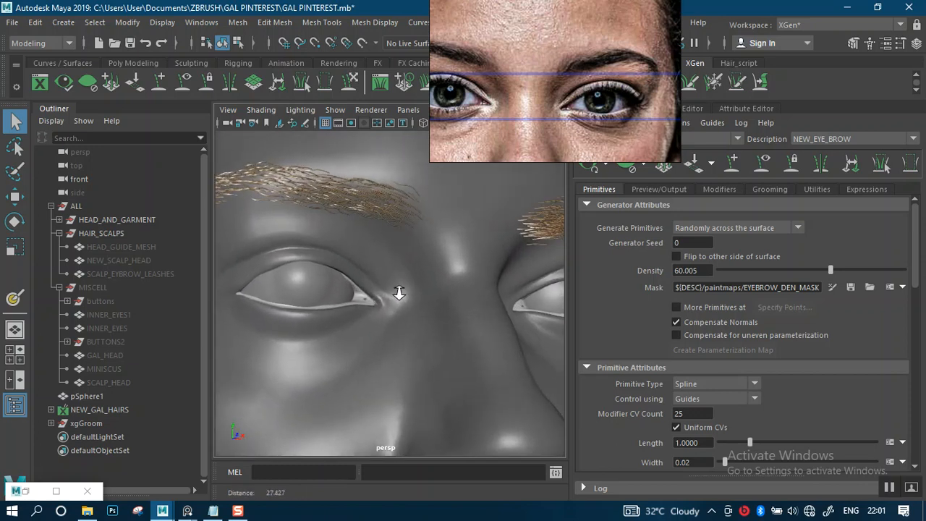
{"action": "left_click_drag", "start_coordinate": [398, 288], "coordinate": [374, 295], "text": "alt"}
{"action": "right_click_drag", "start_coordinate": [374, 296], "coordinate": [379, 268], "text": "alt"}
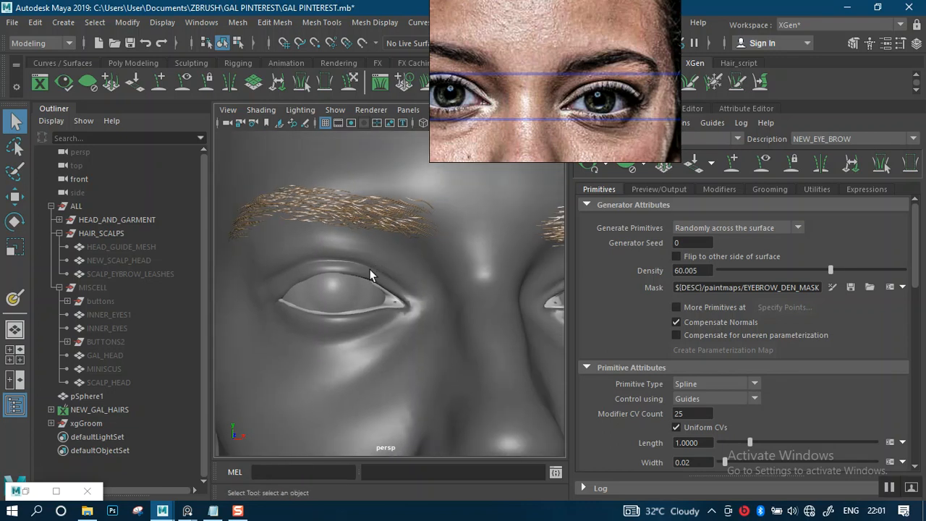